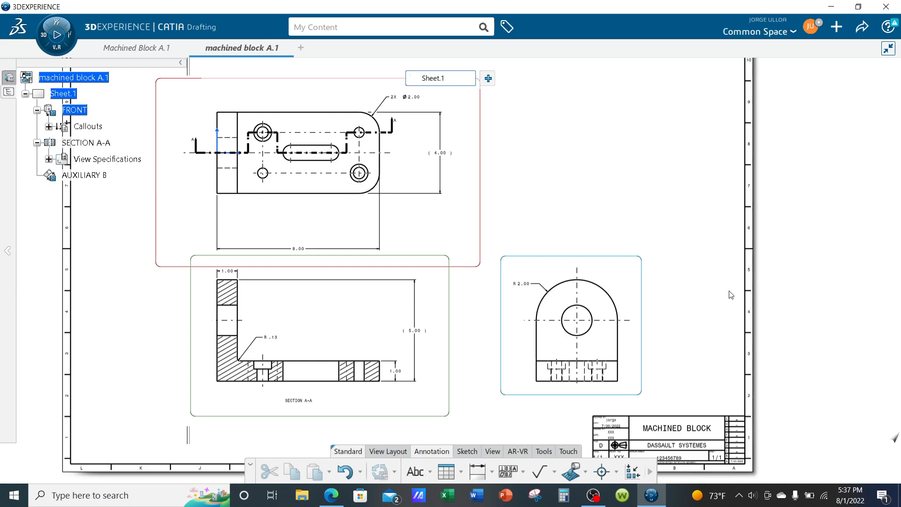
Step: Attach a geometrical tolerance frame to the bottom edge of the base in section A-A, placing it below the base's free end
{"action": "middle_click_drag", "start_coordinate": [637, 210], "coordinate": [695, 233]}
{"action": "mouse_move", "coordinate": [722, 326]}
{"action": "middle_mouse_down"}
{"action": "mouse_move", "coordinate": [635, 260]}
{"action": "mouse_move", "coordinate": [634, 241]}
{"action": "middle_mouse_up"}
{"action": "mouse_move", "coordinate": [434, 319]}
{"action": "middle_mouse_down"}
{"action": "mouse_move", "coordinate": [652, 290]}
{"action": "mouse_move", "coordinate": [661, 261]}
{"action": "middle_mouse_up"}
{"action": "mouse_move", "coordinate": [698, 361]}
{"action": "middle_mouse_down"}
{"action": "mouse_move", "coordinate": [662, 296]}
{"action": "mouse_move", "coordinate": [645, 392]}
{"action": "middle_mouse_up"}
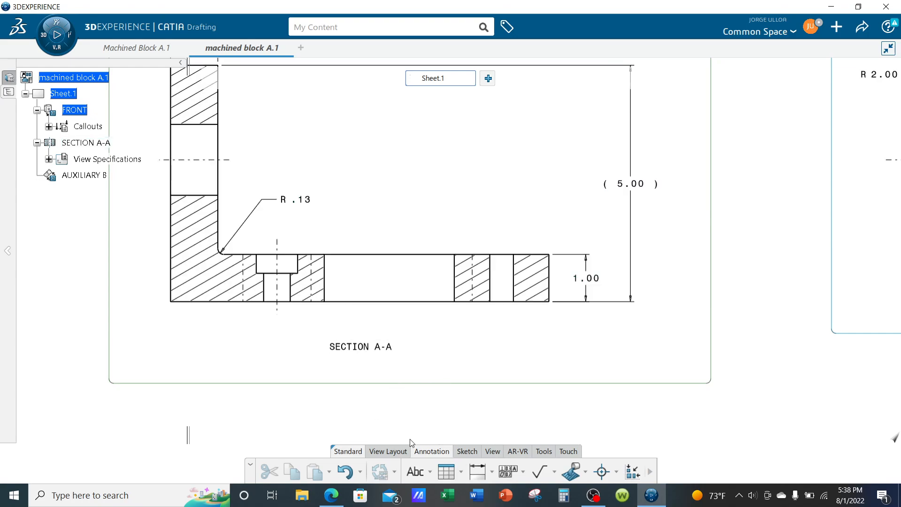
{"action": "left_click", "coordinate": [523, 471]}
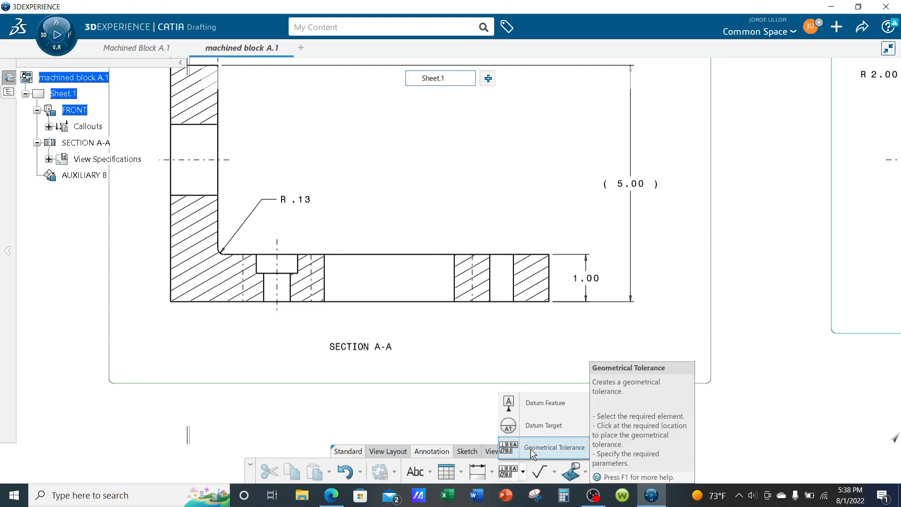
{"action": "left_click", "coordinate": [533, 450]}
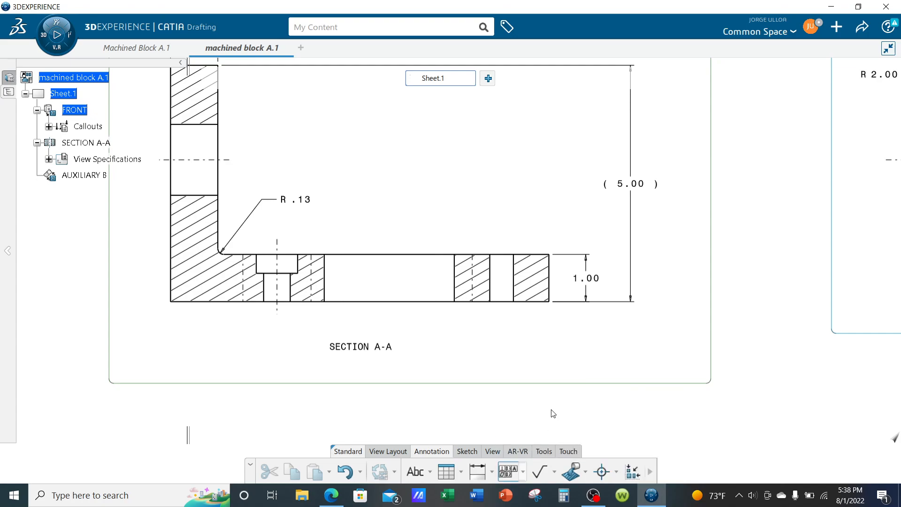
{"action": "left_click", "coordinate": [535, 305]}
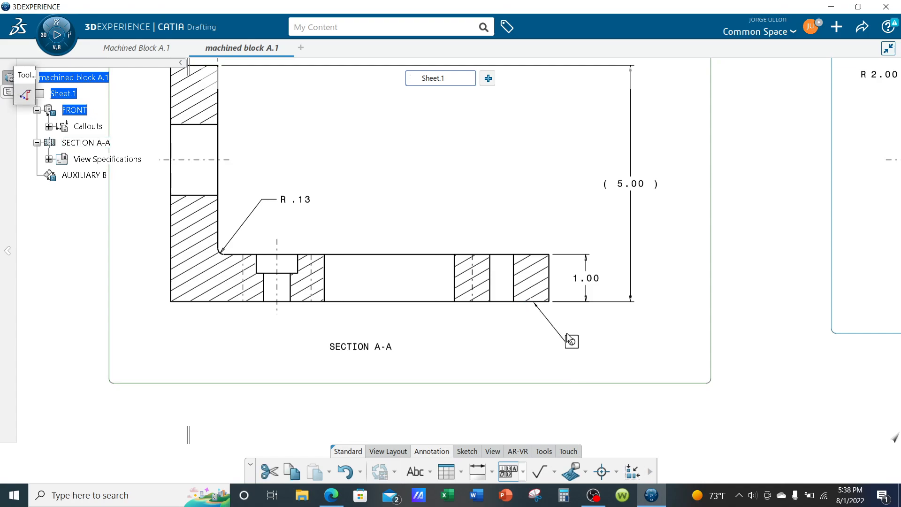
{"action": "left_click", "coordinate": [571, 339]}
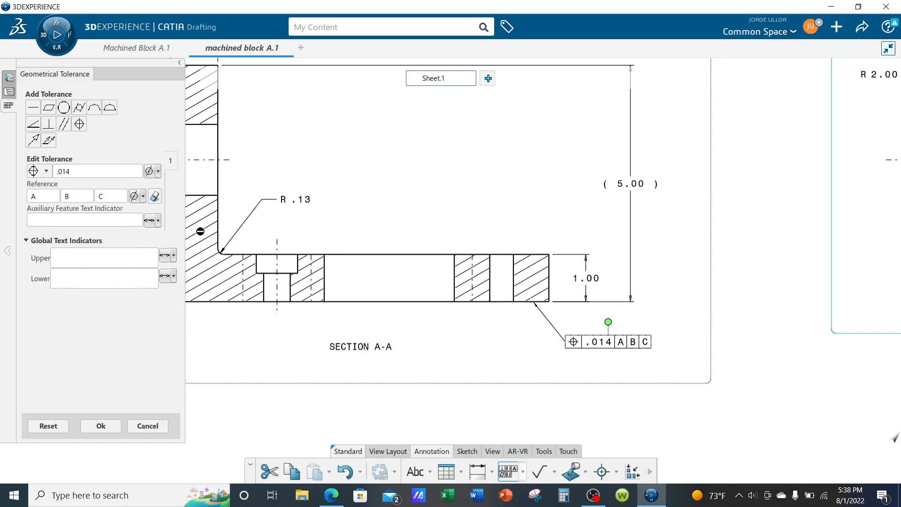
Step: Define the new tolerance frame as a flatness tolerance of .005 and confirm it
{"action": "left_click", "coordinate": [49, 171]}
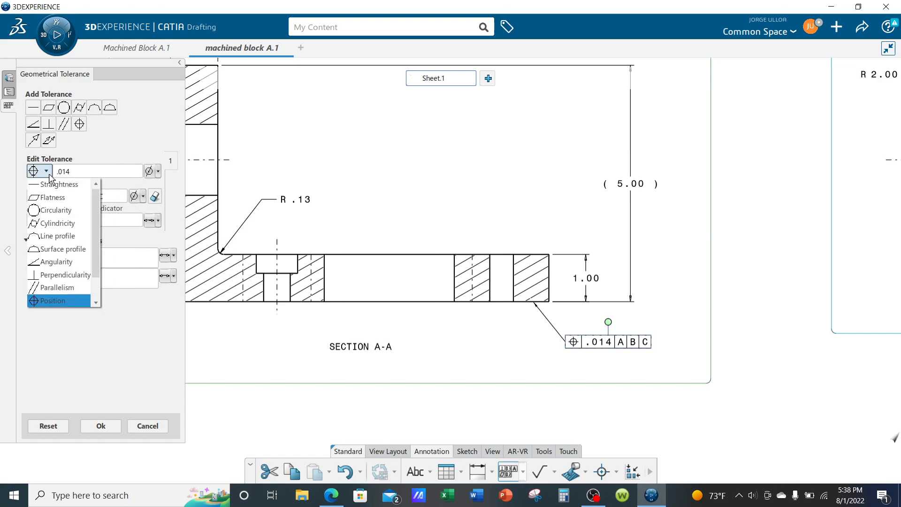
{"action": "left_click", "coordinate": [53, 196]}
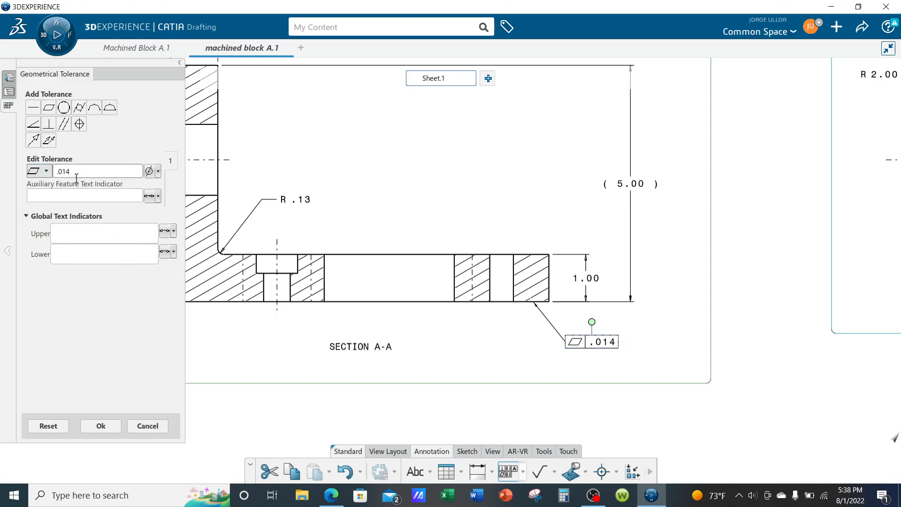
{"action": "type", "text": ".005"}
{"action": "left_click", "coordinate": [97, 425]}
Step: Reshape the flatness tolerance's leader so that it meets the frame with a short horizontal shoulder
{"action": "mouse_move", "coordinate": [700, 390]}
{"action": "middle_mouse_down"}
{"action": "mouse_move", "coordinate": [690, 367]}
{"action": "mouse_move", "coordinate": [513, 270]}
{"action": "middle_mouse_up"}
{"action": "left_click_drag", "start_coordinate": [348, 292], "coordinate": [364, 291]}
{"action": "left_click", "coordinate": [302, 317]}
Step: Open the preferences for the Drafting app under 3D Modeling, Mechanical Systems
{"action": "middle_click_drag", "start_coordinate": [268, 301], "coordinate": [282, 328]}
{"action": "middle_click_drag", "start_coordinate": [746, 413], "coordinate": [691, 403]}
{"action": "mouse_move", "coordinate": [395, 269]}
{"action": "middle_mouse_down"}
{"action": "mouse_move", "coordinate": [292, 261]}
{"action": "mouse_move", "coordinate": [149, 298]}
{"action": "middle_mouse_up"}
{"action": "middle_click_drag", "start_coordinate": [692, 330], "coordinate": [660, 349]}
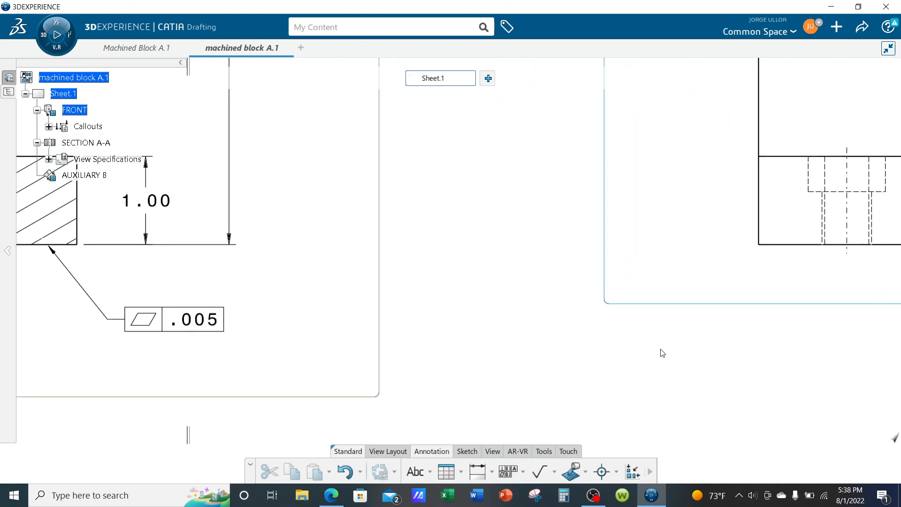
{"action": "left_click", "coordinate": [810, 28]}
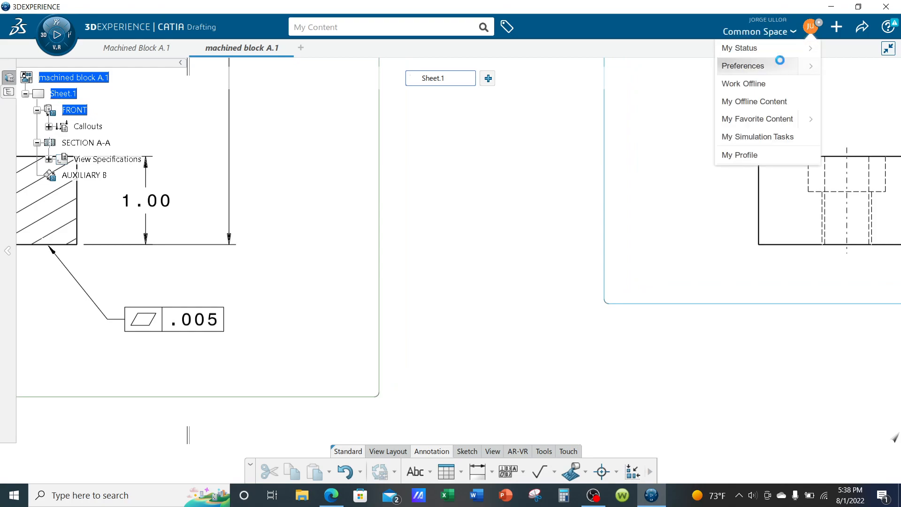
{"action": "left_click", "coordinate": [780, 60]}
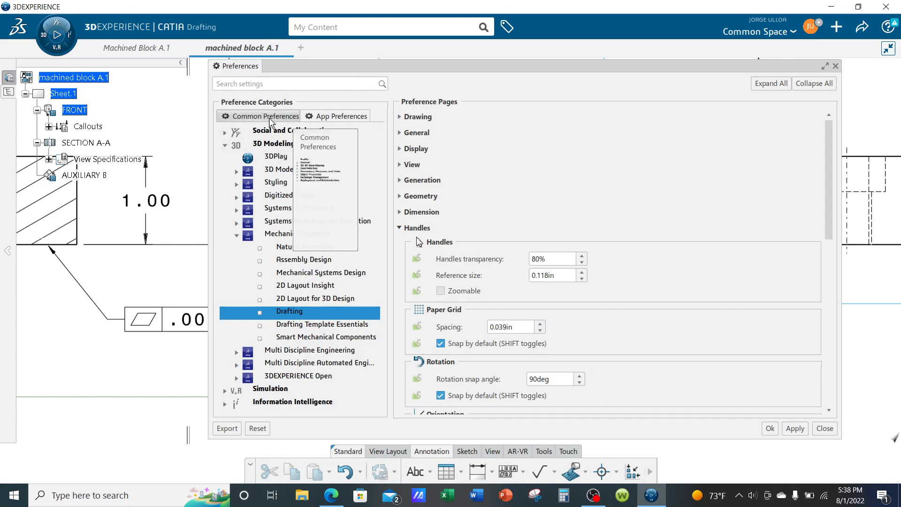
{"action": "left_click", "coordinate": [258, 118]}
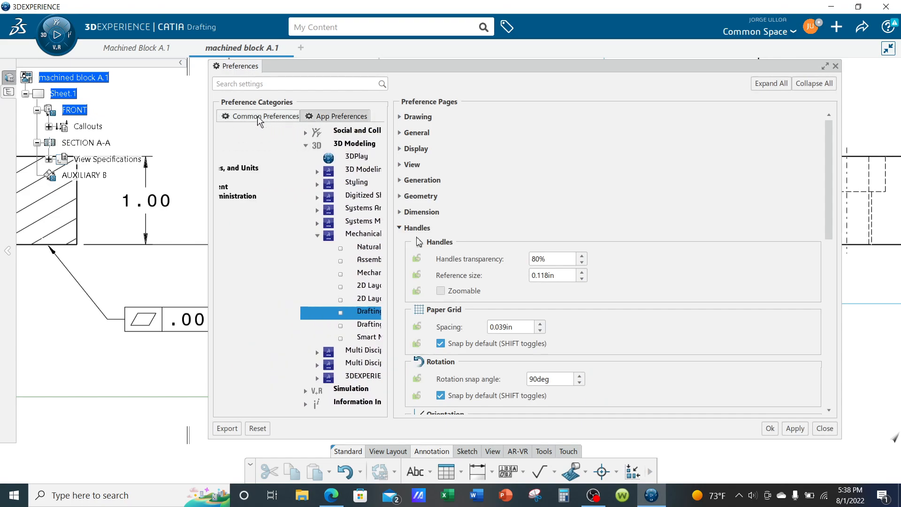
{"action": "left_click", "coordinate": [333, 117]}
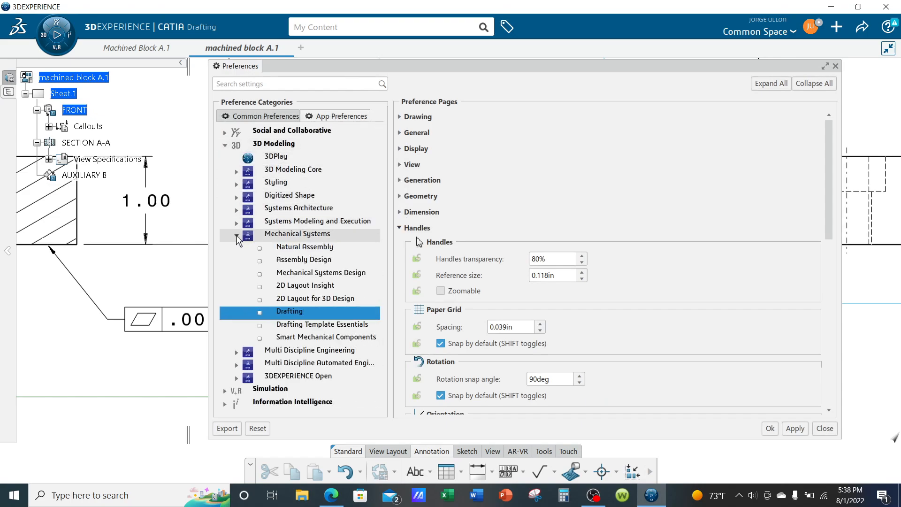
{"action": "left_click", "coordinate": [236, 236]}
{"action": "left_click", "coordinate": [225, 145]}
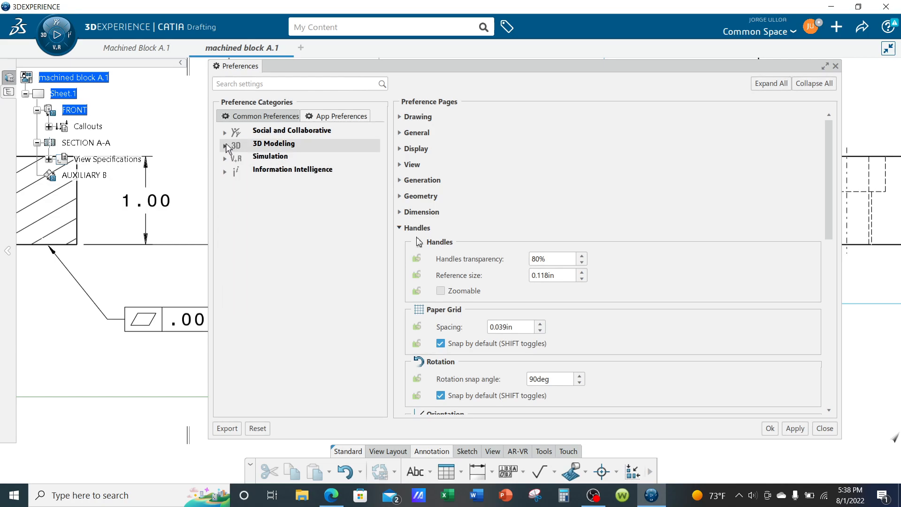
{"action": "left_click", "coordinate": [224, 146]}
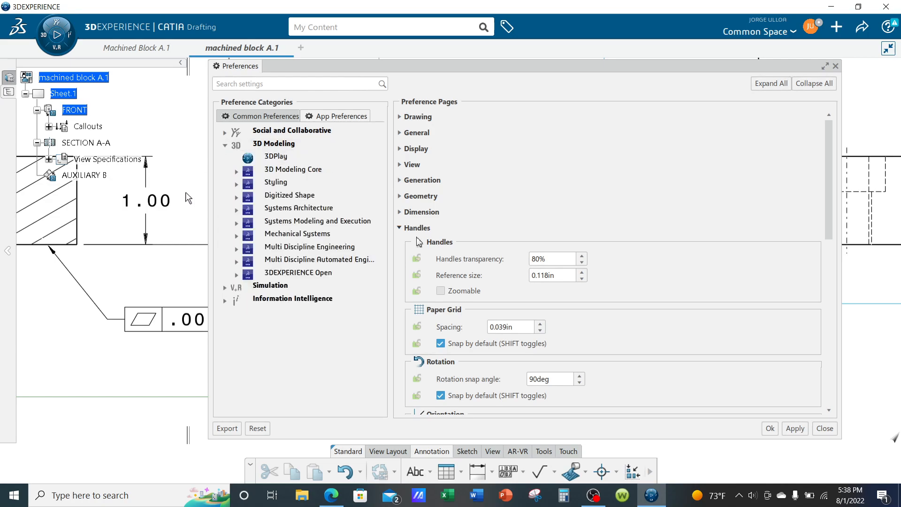
{"action": "left_click", "coordinate": [237, 236]}
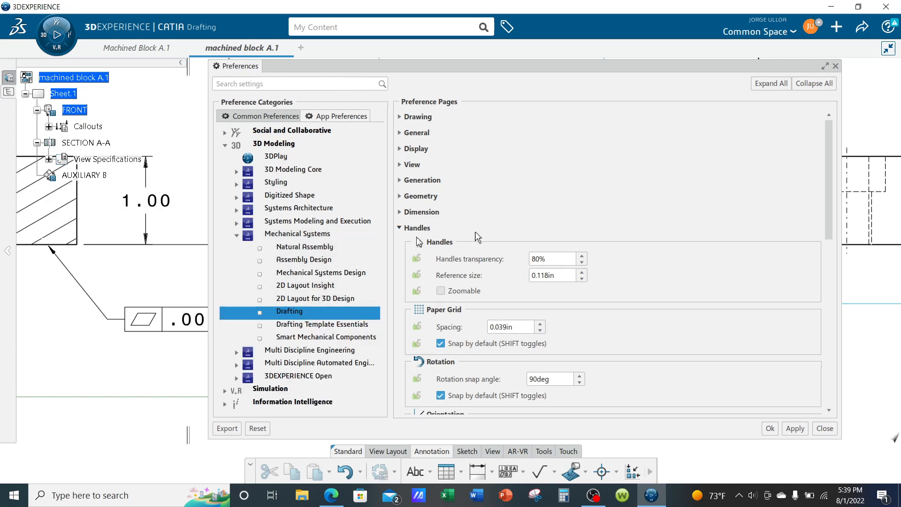
Step: Examine the Handles preferences for Drafting, including the creation and modification dimension handles, and close the preferences
{"action": "left_click", "coordinate": [401, 228]}
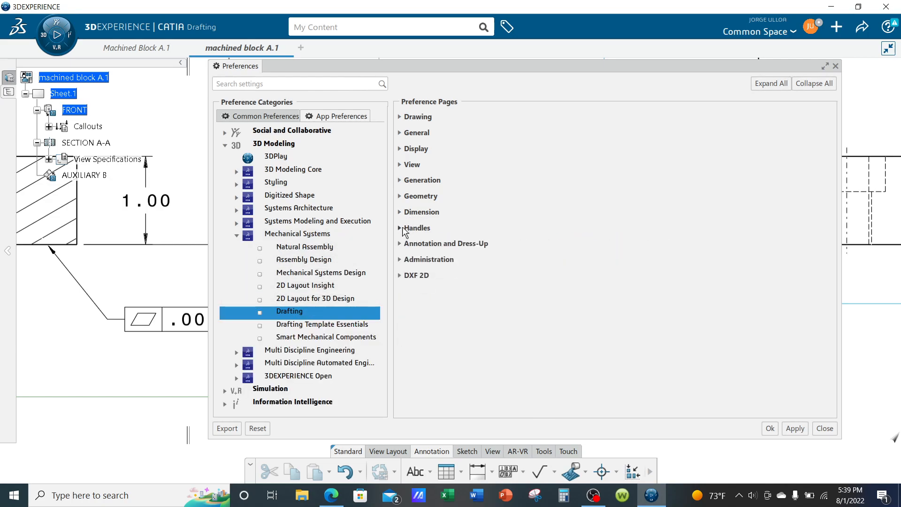
{"action": "left_click", "coordinate": [400, 228]}
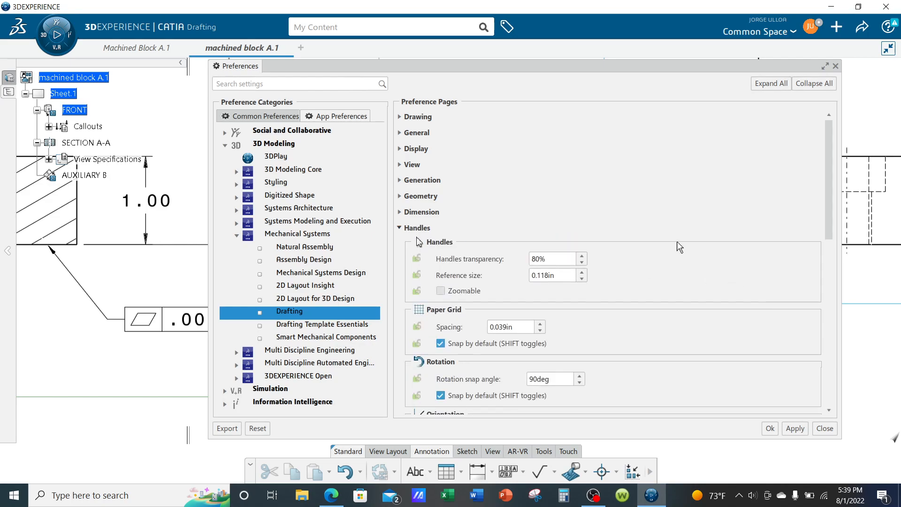
{"action": "scroll", "coordinate": [677, 241], "scroll_direction": "down", "scroll_amount": 1}
{"action": "scroll", "coordinate": [647, 264], "scroll_direction": "down", "scroll_amount": 5}
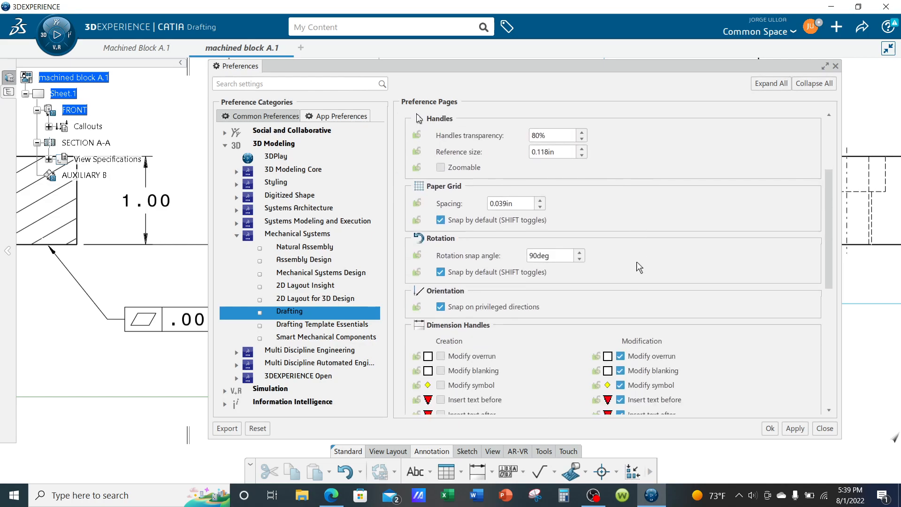
{"action": "scroll", "coordinate": [637, 265], "scroll_direction": "down", "scroll_amount": 1}
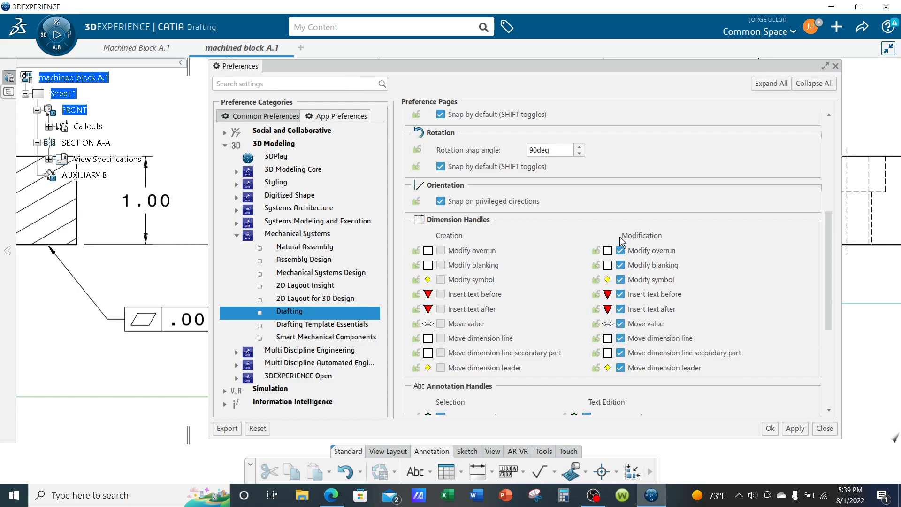
{"action": "left_click", "coordinate": [440, 250]}
{"action": "left_click", "coordinate": [440, 250]}
{"action": "left_click", "coordinate": [770, 429]}
Step: Shift the flatness tolerance frame slightly away from its leader's bend to lengthen the horizontal shoulder
{"action": "middle_click_drag", "start_coordinate": [430, 303], "coordinate": [696, 290]}
{"action": "middle_click_drag", "start_coordinate": [492, 320], "coordinate": [572, 249]}
{"action": "left_click", "coordinate": [568, 248]}
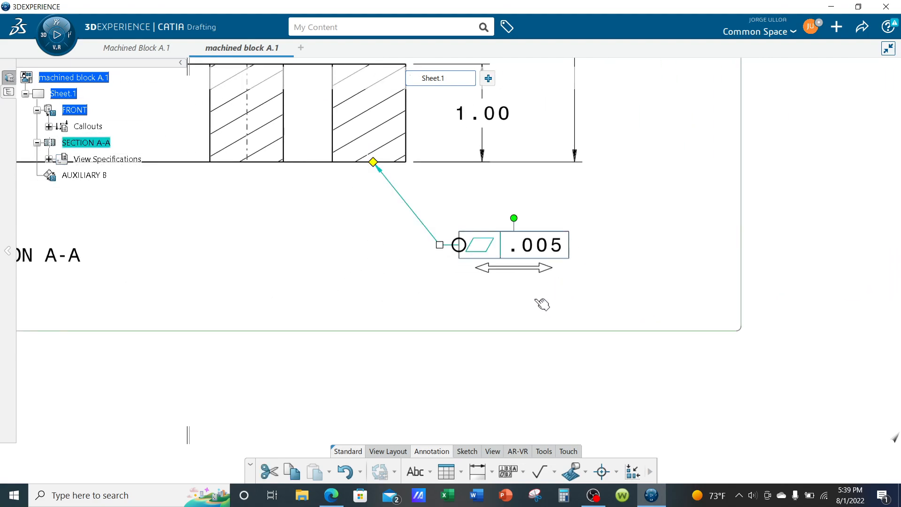
{"action": "left_click_drag", "start_coordinate": [505, 275], "coordinate": [484, 294]}
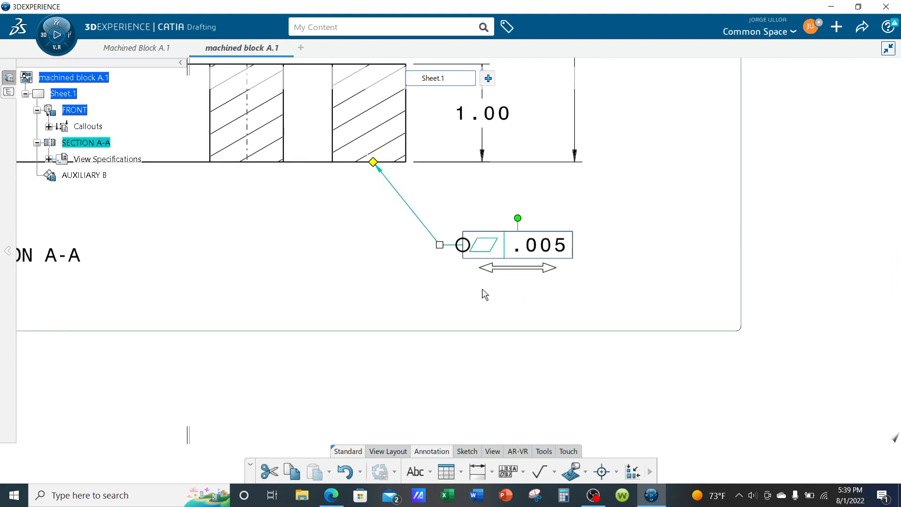
{"action": "mouse_move", "coordinate": [441, 246]}
{"action": "left_mouse_down"}
{"action": "mouse_move", "coordinate": [399, 241]}
{"action": "mouse_move", "coordinate": [444, 239]}
{"action": "left_mouse_up"}
{"action": "left_click", "coordinate": [566, 324]}
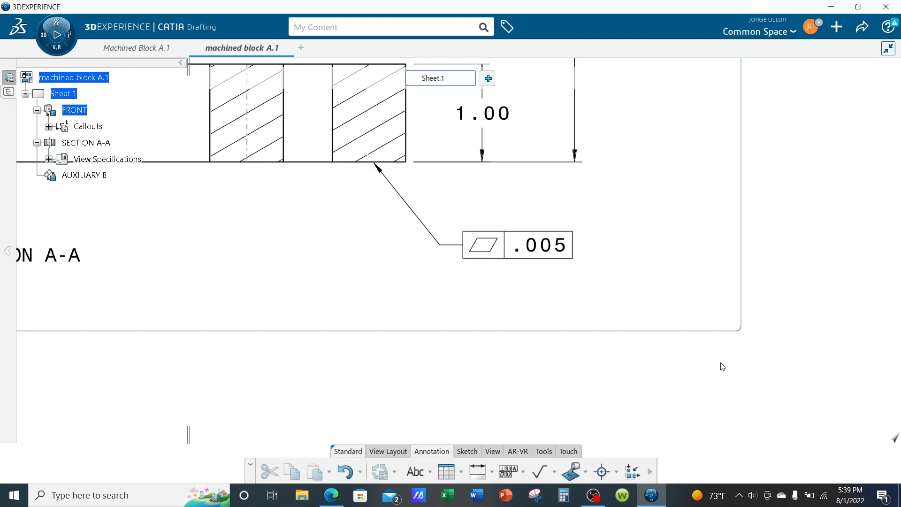
Step: Attach datum feature A to the underside of the flatness tolerance frame
{"action": "middle_click_drag", "start_coordinate": [723, 367], "coordinate": [664, 322]}
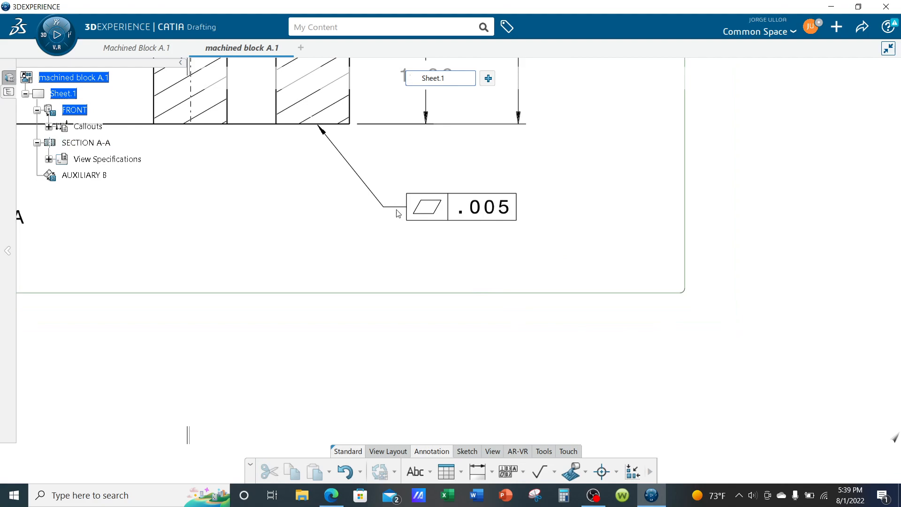
{"action": "left_click", "coordinate": [523, 473]}
{"action": "left_click", "coordinate": [531, 404]}
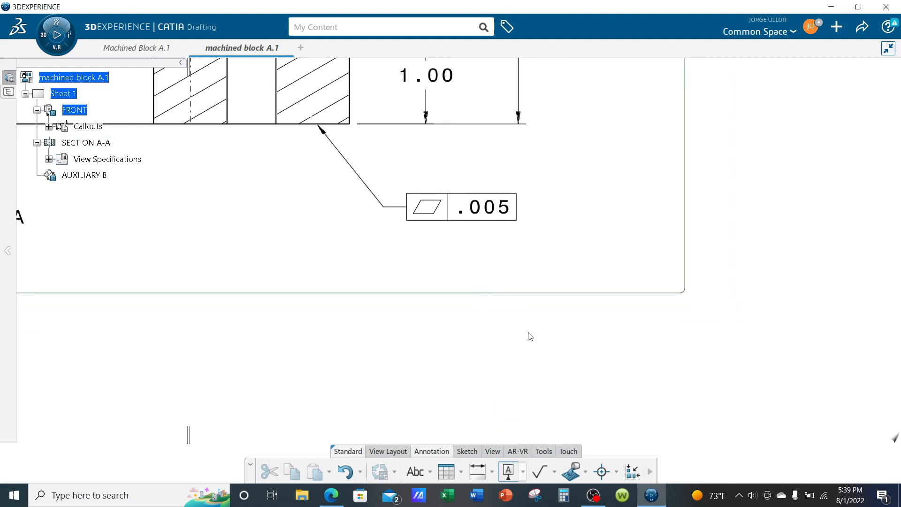
{"action": "left_click", "coordinate": [462, 221]}
{"action": "left_click", "coordinate": [453, 259]}
Step: Attach a geometrical tolerance frame to the outer edge of the vertical wall in section A-A, placing it outside near the wall's top
{"action": "scroll", "coordinate": [582, 305], "scroll_direction": "down", "scroll_amount": 3}
{"action": "middle_click_drag", "start_coordinate": [600, 318], "coordinate": [600, 347], "text": "ctrl"}
{"action": "middle_click_drag", "start_coordinate": [266, 265], "coordinate": [555, 410]}
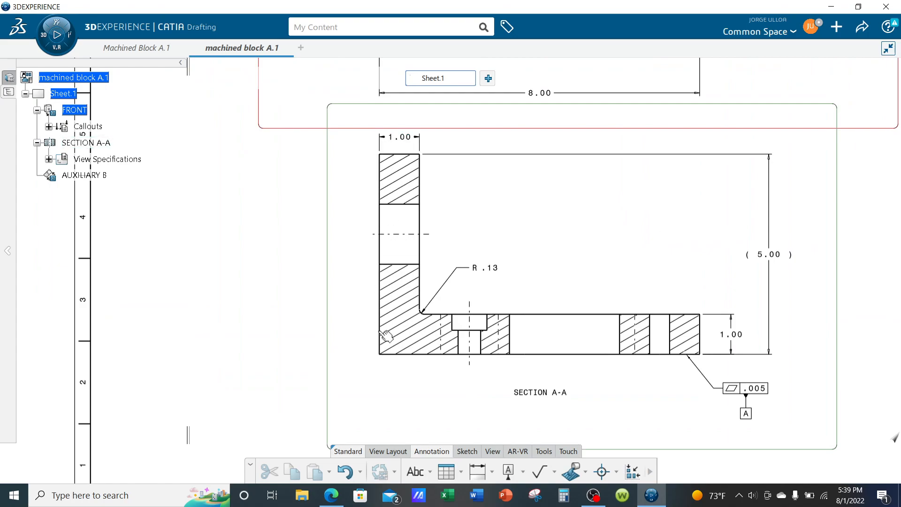
{"action": "scroll", "coordinate": [473, 242], "scroll_direction": "up", "scroll_amount": 3}
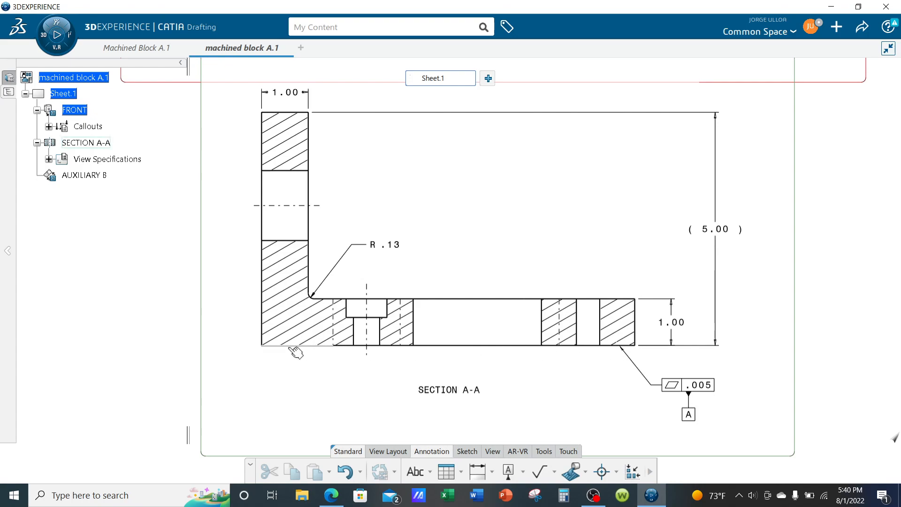
{"action": "left_click", "coordinate": [523, 472]}
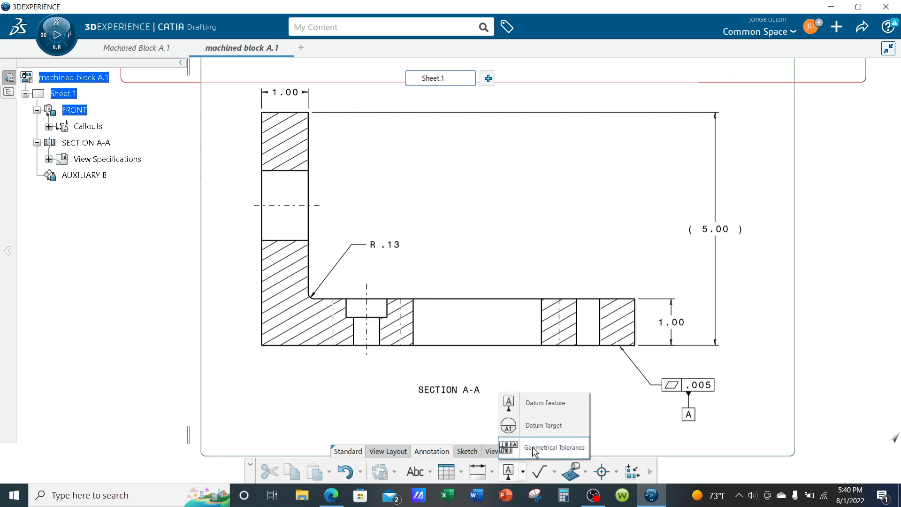
{"action": "left_click", "coordinate": [554, 448]}
{"action": "middle_click_drag", "start_coordinate": [322, 211], "coordinate": [460, 303]}
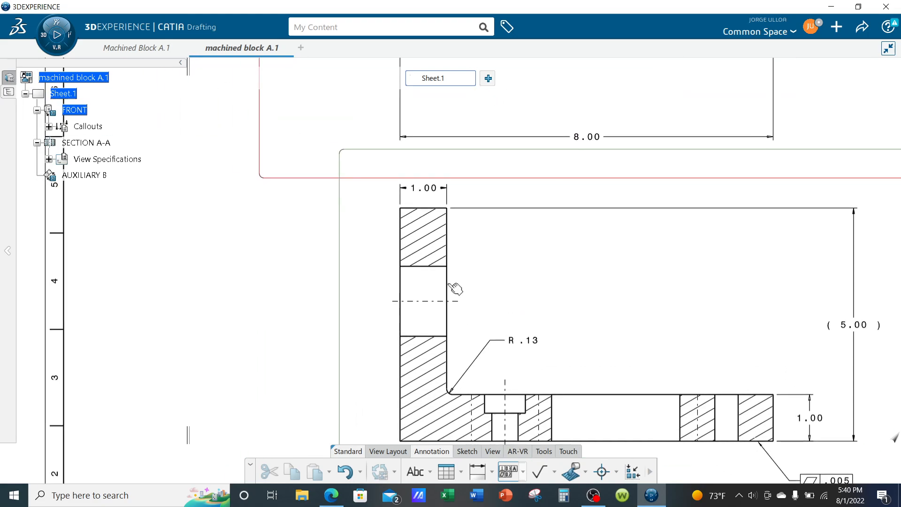
{"action": "left_click", "coordinate": [399, 238]}
{"action": "left_click", "coordinate": [336, 212]}
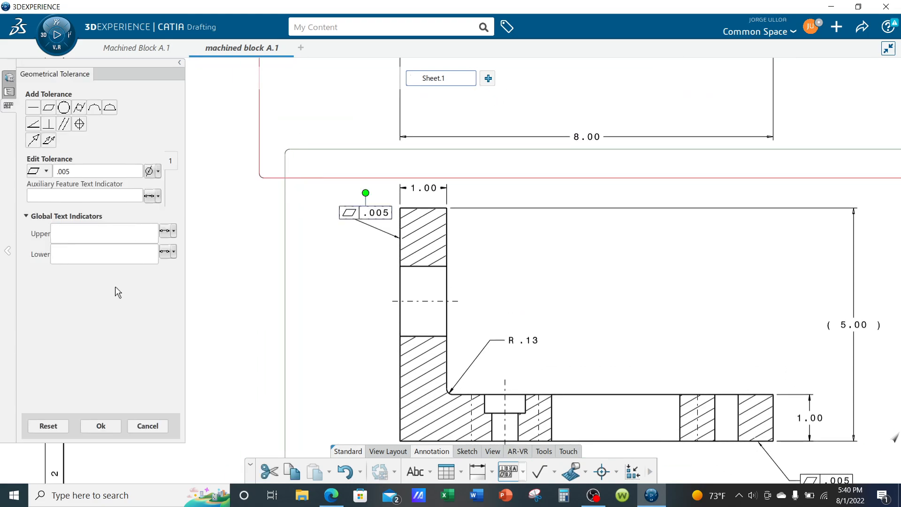
Step: Define the vertical wall's tolerance as perpendicularity of .005 referenced to datum A and confirm it
{"action": "left_click", "coordinate": [39, 171]}
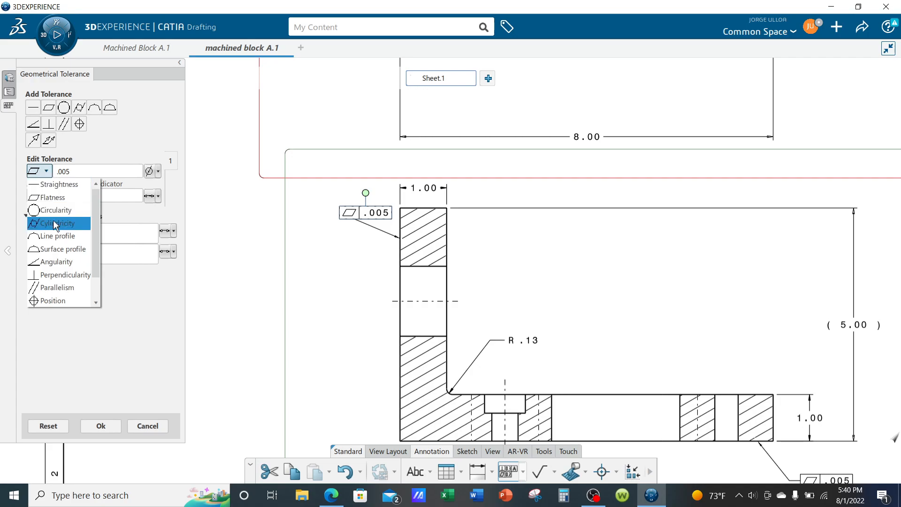
{"action": "left_click", "coordinate": [55, 276]}
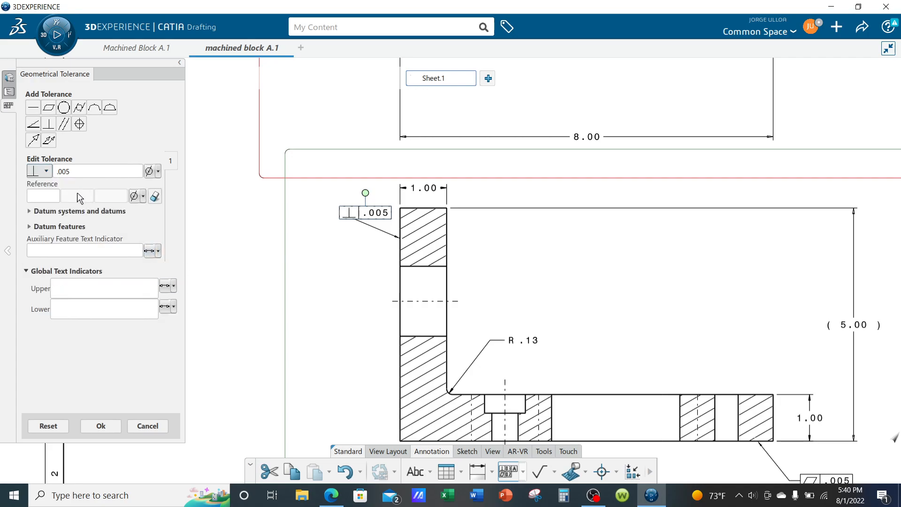
{"action": "type", "text": "A"}
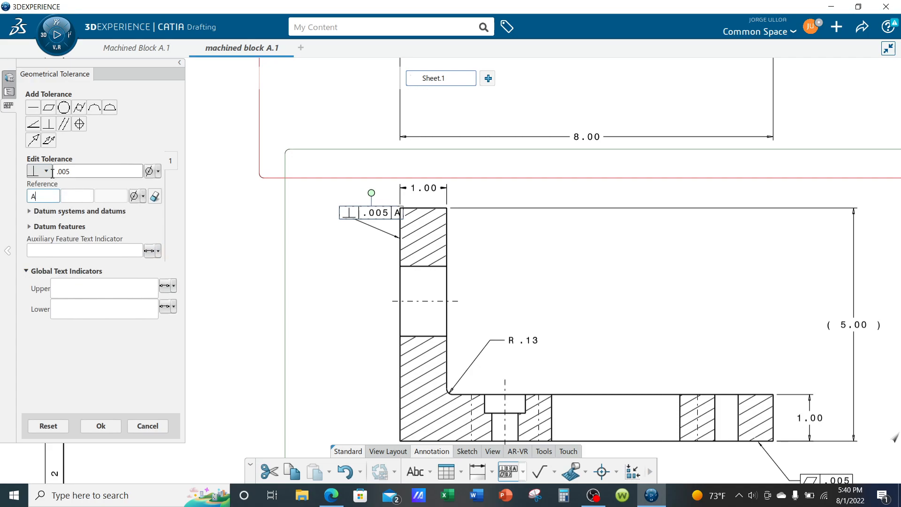
{"action": "left_click", "coordinate": [96, 425]}
Step: Reattach the perpendicularity tolerance's leader to the frame side facing the part, with a short horizontal shoulder
{"action": "scroll", "coordinate": [406, 342], "scroll_direction": "up", "scroll_amount": 2}
{"action": "mouse_move", "coordinate": [406, 342]}
{"action": "middle_mouse_down"}
{"action": "mouse_move", "coordinate": [337, 287]}
{"action": "mouse_move", "coordinate": [262, 255]}
{"action": "middle_mouse_up"}
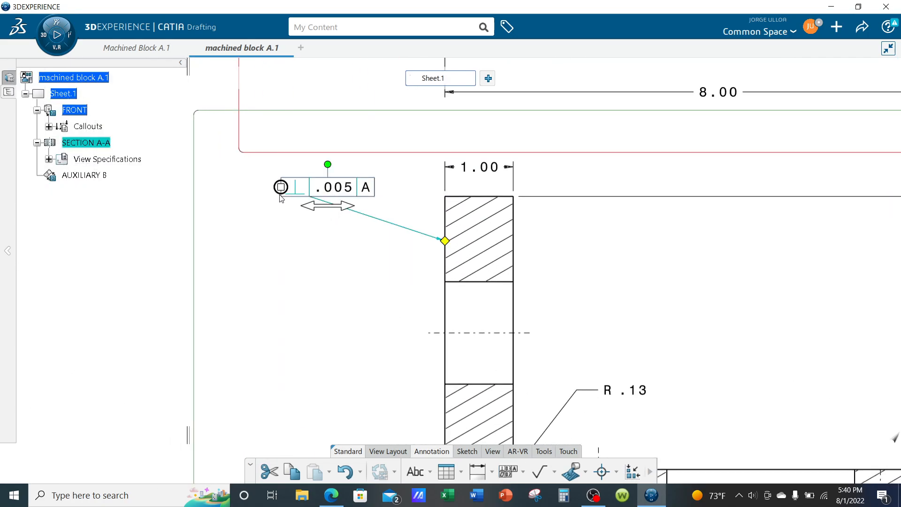
{"action": "left_click_drag", "start_coordinate": [280, 188], "coordinate": [314, 204]}
{"action": "left_click", "coordinate": [381, 193]}
{"action": "left_click", "coordinate": [324, 258]}
{"action": "scroll", "coordinate": [324, 258], "scroll_direction": "down", "scroll_amount": 5}
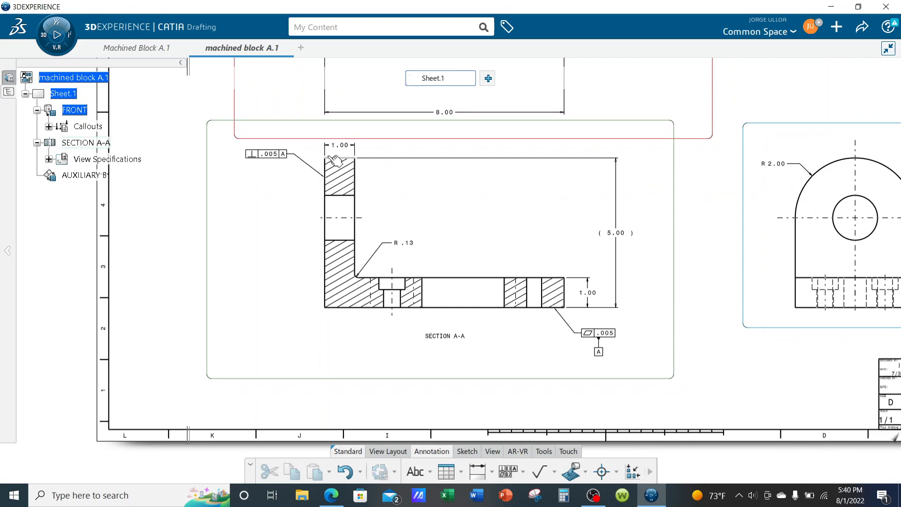
{"action": "scroll", "coordinate": [277, 224], "scroll_direction": "up", "scroll_amount": 5}
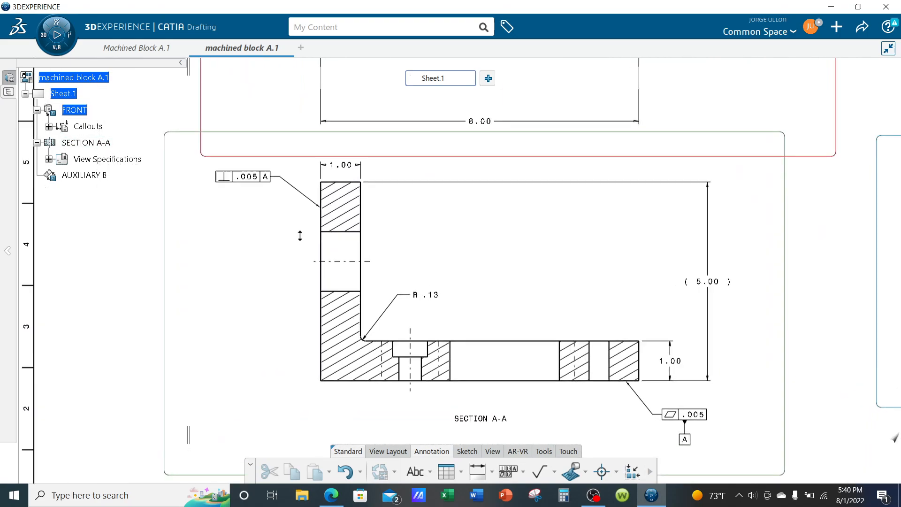
Step: Attach datum feature B to the underside of the vertical wall's perpendicularity tolerance frame in section A-A
{"action": "mouse_move", "coordinate": [142, 224]}
{"action": "middle_mouse_down"}
{"action": "mouse_move", "coordinate": [324, 274]}
{"action": "mouse_move", "coordinate": [342, 239]}
{"action": "mouse_move", "coordinate": [360, 275]}
{"action": "middle_mouse_up"}
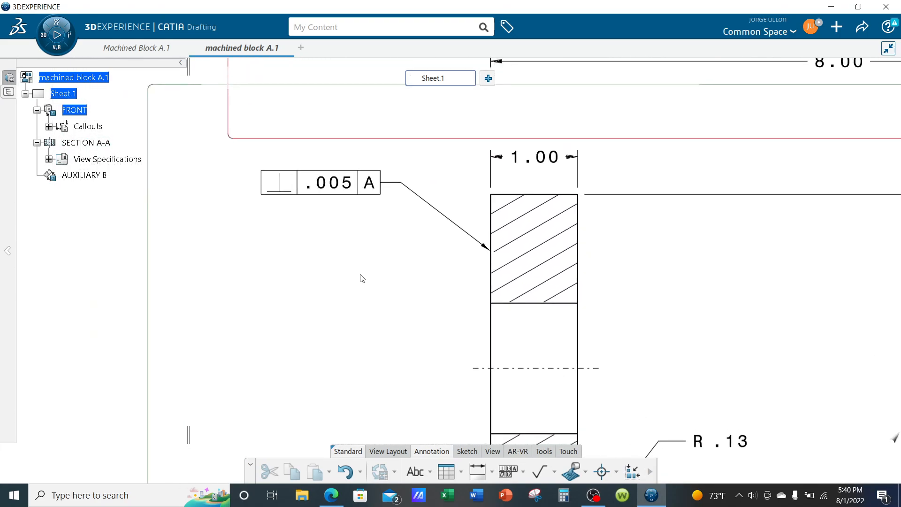
{"action": "left_click", "coordinate": [522, 474]}
{"action": "left_click", "coordinate": [540, 403]}
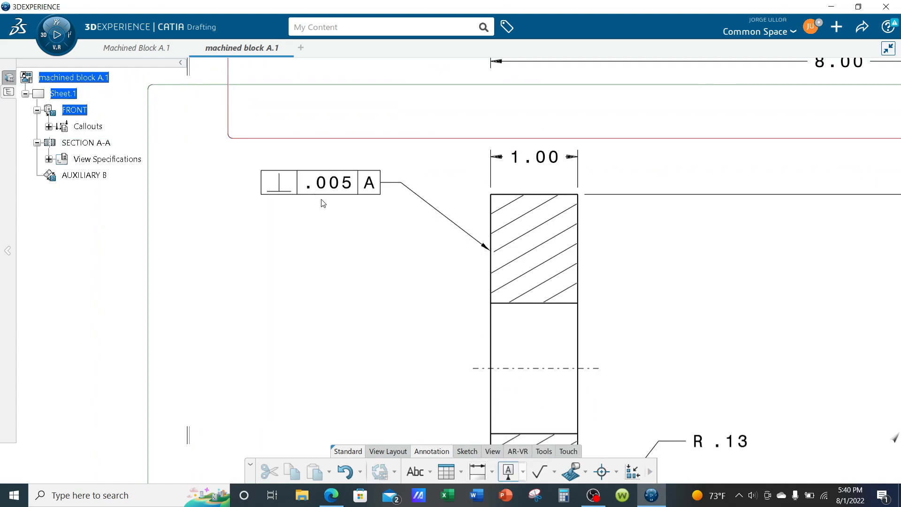
{"action": "left_click", "coordinate": [331, 199]}
{"action": "left_click", "coordinate": [324, 226]}
{"action": "middle_click_drag", "start_coordinate": [307, 282], "coordinate": [313, 296], "text": "ctrl"}
{"action": "middle_click_drag", "start_coordinate": [384, 310], "coordinate": [330, 271]}
{"action": "left_click", "coordinate": [330, 271]}
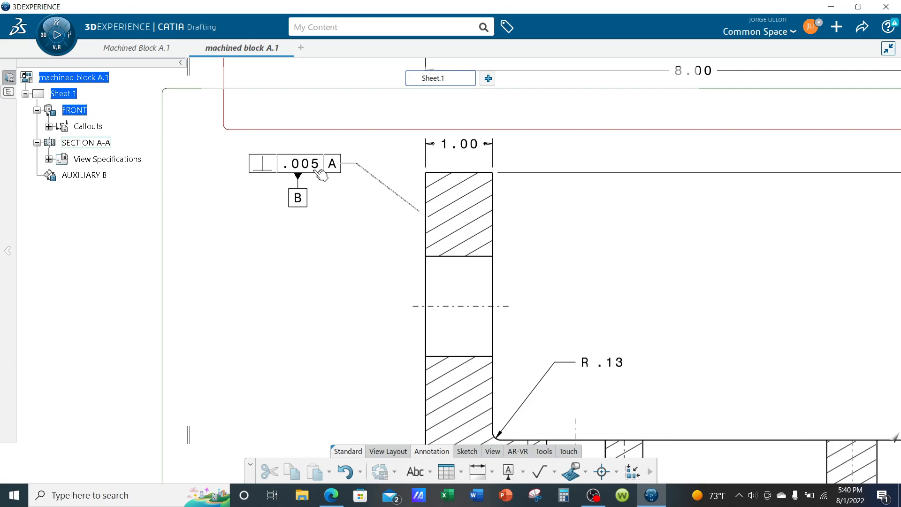
Step: Dimension the diameter of the large hole in auxiliary view B, placing the value outside the rounded top of the part
{"action": "mouse_move", "coordinate": [332, 237]}
{"action": "middle_mouse_down"}
{"action": "mouse_move", "coordinate": [353, 287]}
{"action": "mouse_move", "coordinate": [304, 285]}
{"action": "middle_mouse_up"}
{"action": "middle_click_drag", "start_coordinate": [769, 258], "coordinate": [612, 258]}
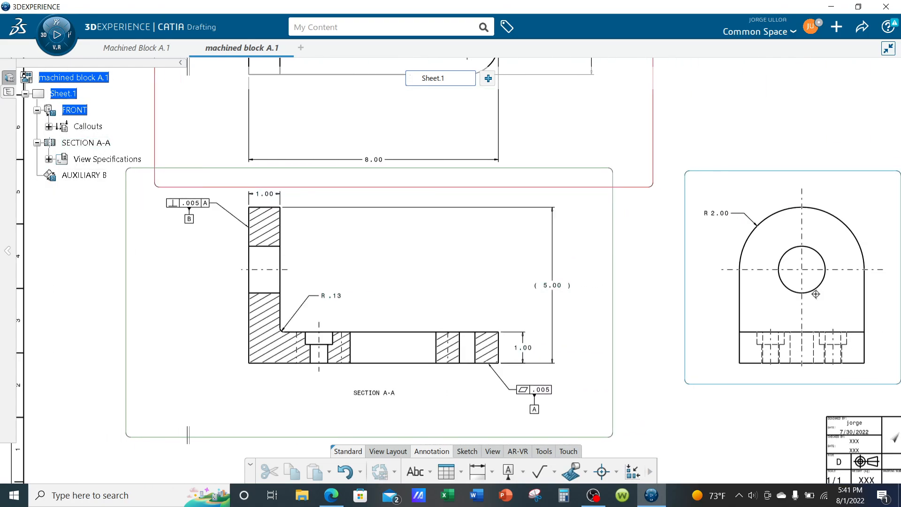
{"action": "middle_click_drag", "start_coordinate": [816, 297], "coordinate": [610, 271]}
{"action": "mouse_move", "coordinate": [762, 293]}
{"action": "middle_mouse_down"}
{"action": "mouse_move", "coordinate": [612, 297]}
{"action": "mouse_move", "coordinate": [628, 249]}
{"action": "mouse_move", "coordinate": [652, 300]}
{"action": "middle_mouse_up"}
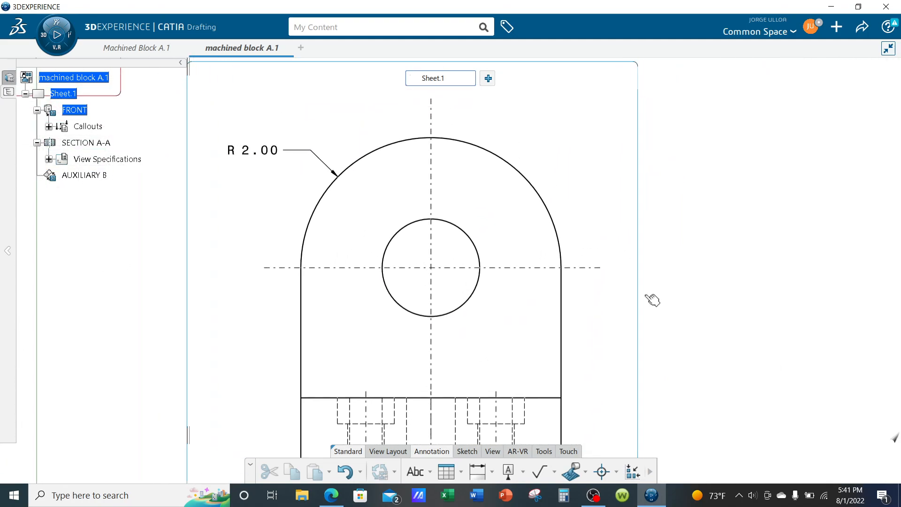
{"action": "left_click", "coordinate": [473, 470]}
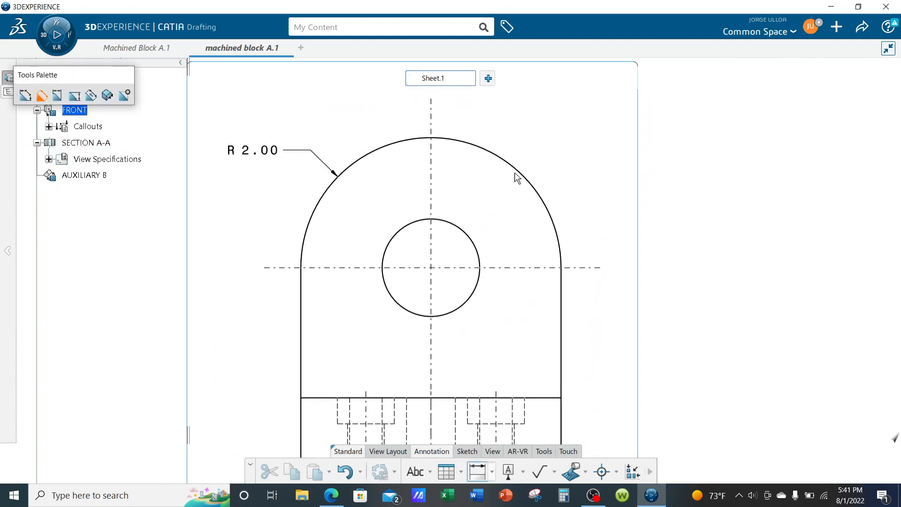
{"action": "left_click", "coordinate": [470, 236]}
{"action": "left_click", "coordinate": [593, 140]}
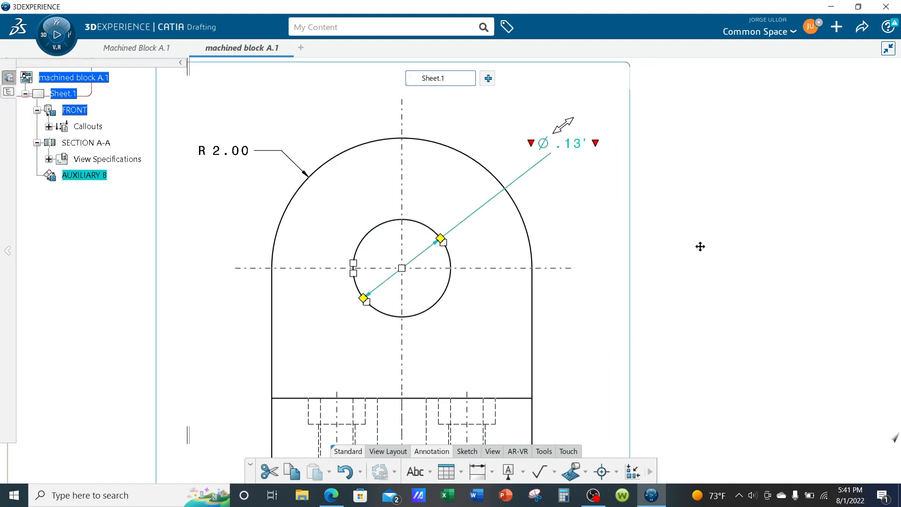
Step: Set the hole diameter dimension's main value format to NUM.DINC with a precision of 0.001 and apply it
{"action": "middle_click_drag", "start_coordinate": [713, 243], "coordinate": [633, 243]}
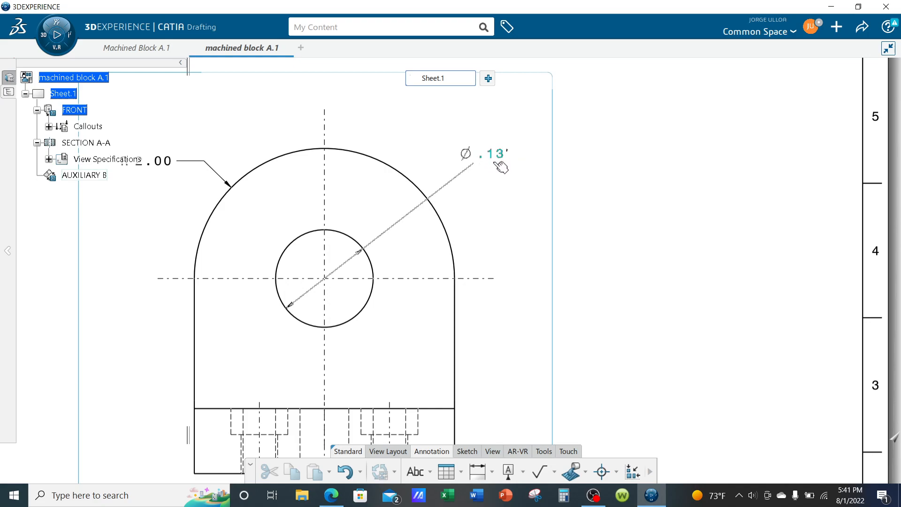
{"action": "middle_click_drag", "start_coordinate": [540, 218], "coordinate": [410, 215]}
{"action": "middle_click_drag", "start_coordinate": [490, 211], "coordinate": [436, 201]}
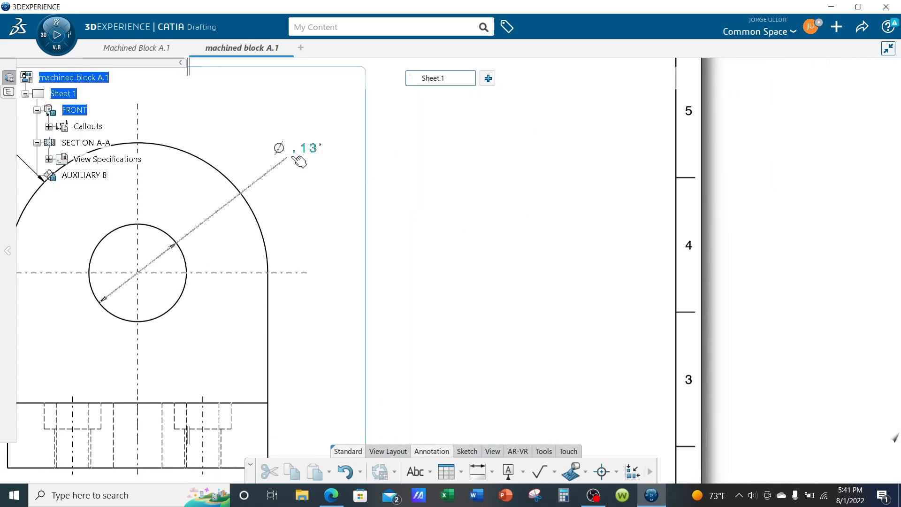
{"action": "right_click", "coordinate": [319, 152]}
{"action": "left_click", "coordinate": [421, 208]}
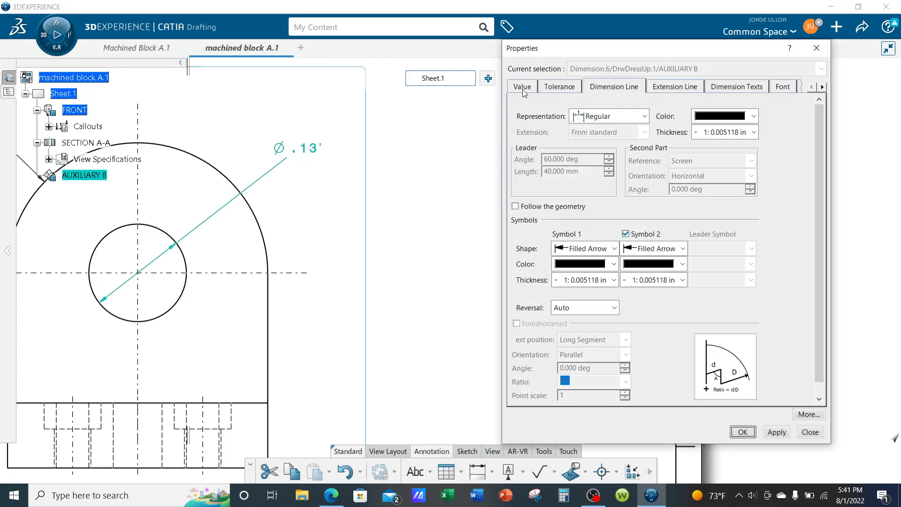
{"action": "left_click", "coordinate": [522, 87]}
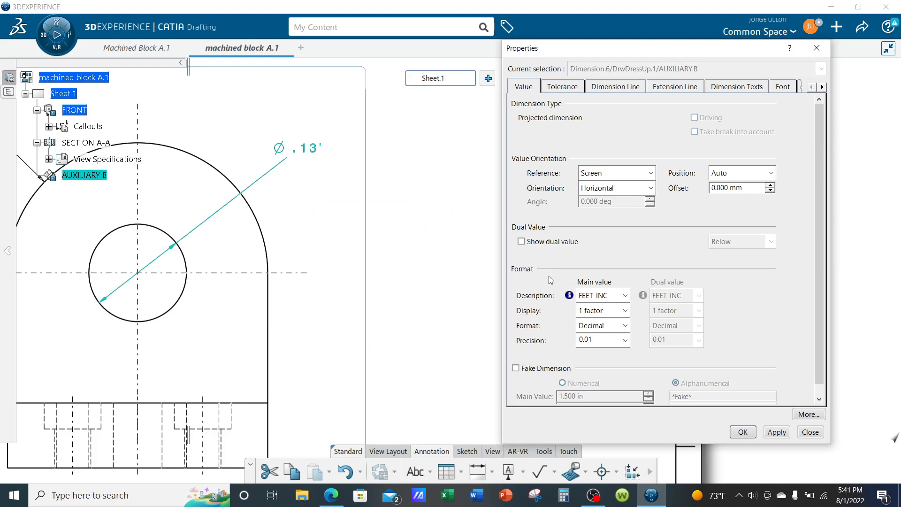
{"action": "left_click", "coordinate": [618, 296]}
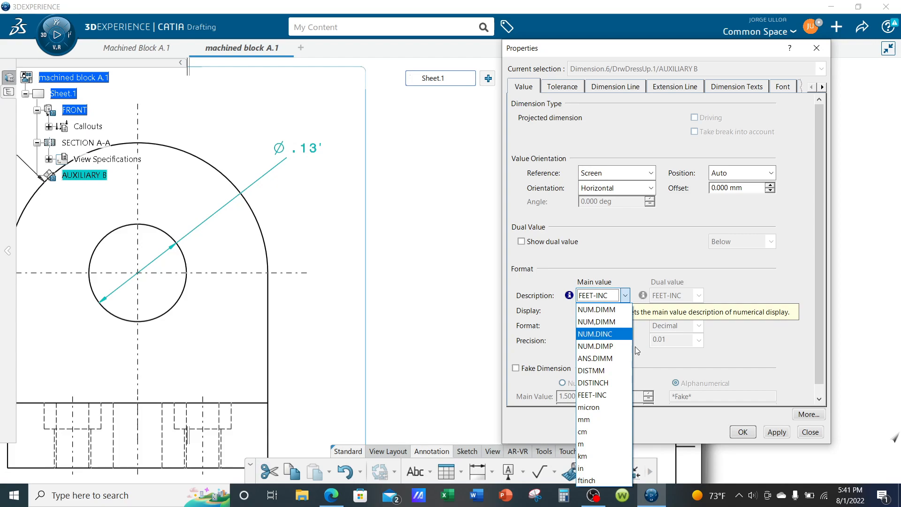
{"action": "left_click", "coordinate": [610, 334]}
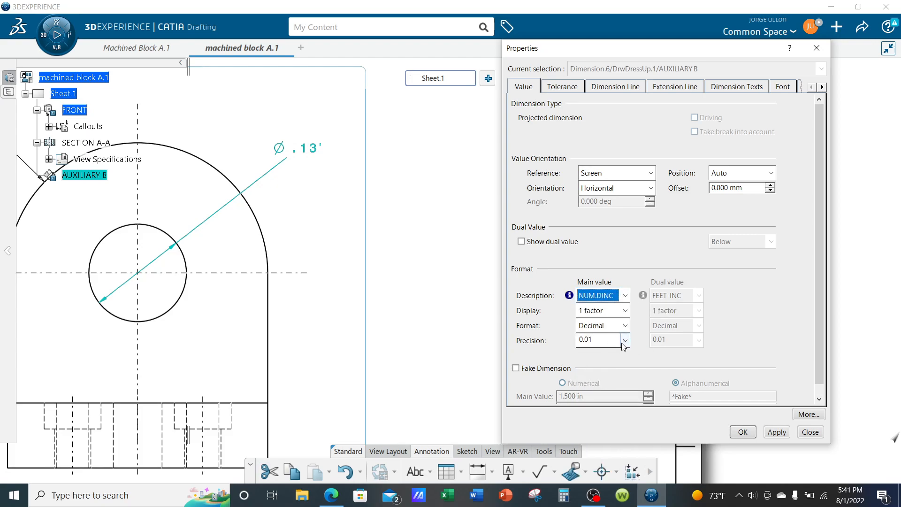
{"action": "left_click", "coordinate": [624, 340]}
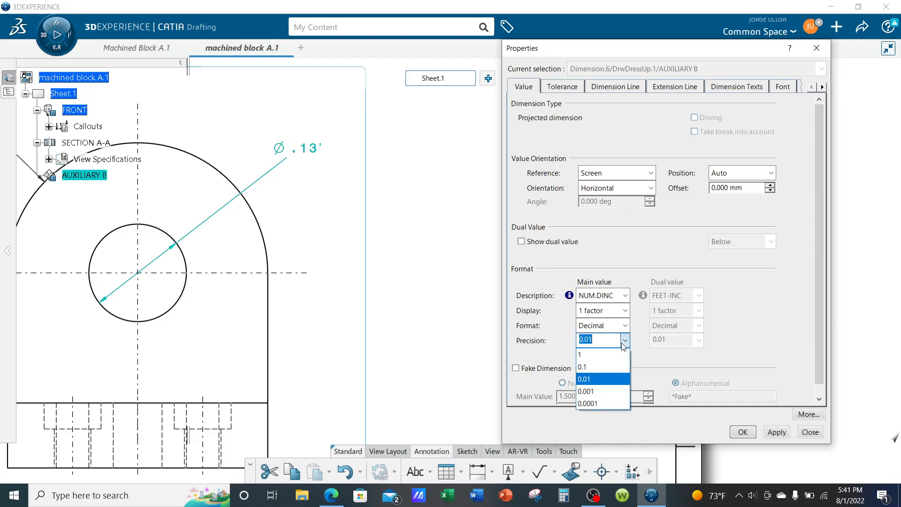
{"action": "left_click", "coordinate": [592, 391]}
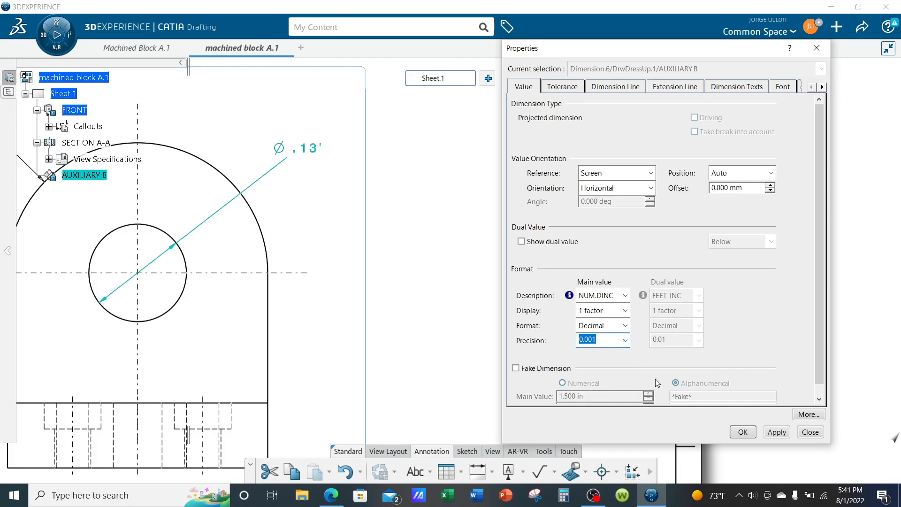
{"action": "left_click", "coordinate": [781, 433]}
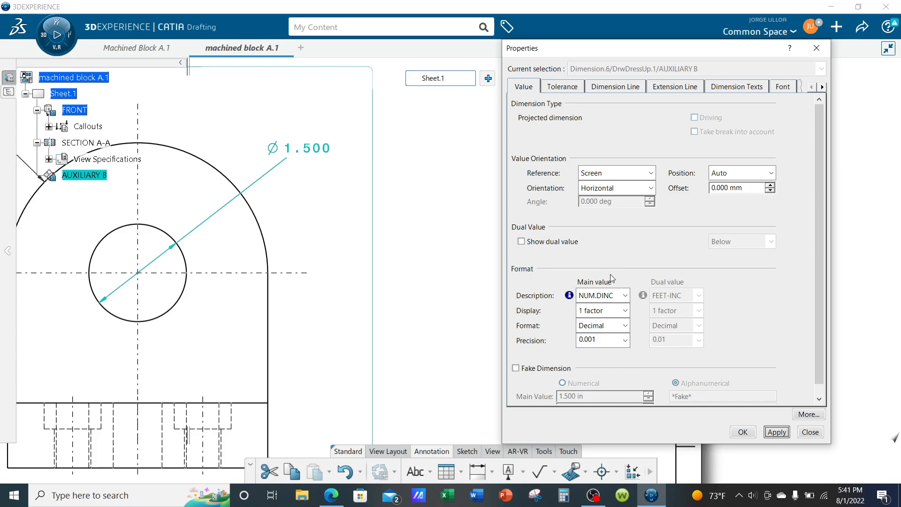
Step: Change the hole diameter's dimension line to the Two Parts representation and turn off its second arrow symbol
{"action": "left_click", "coordinate": [621, 91]}
{"action": "left_click", "coordinate": [614, 116]}
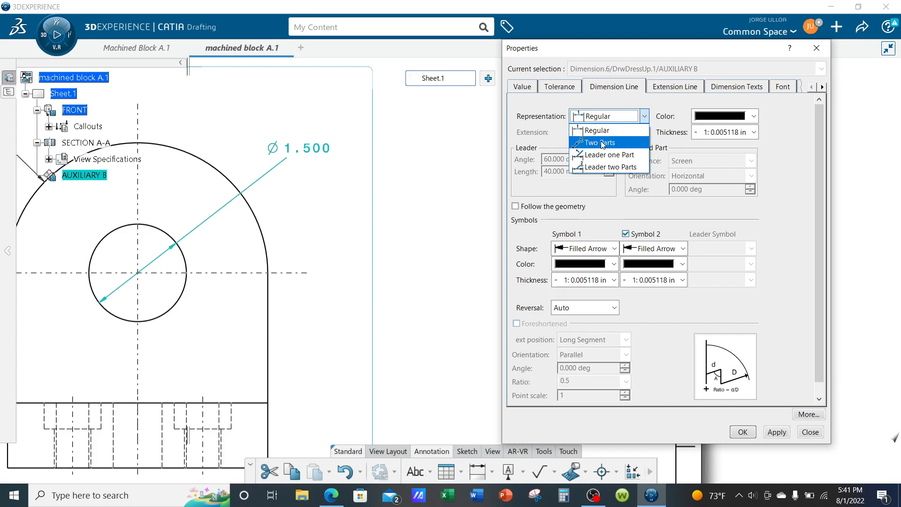
{"action": "left_click", "coordinate": [602, 143]}
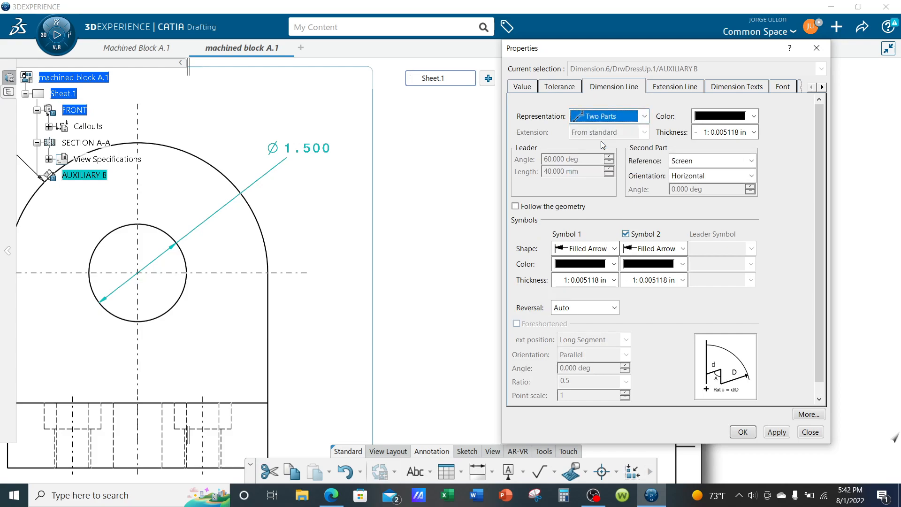
{"action": "left_click", "coordinate": [781, 432]}
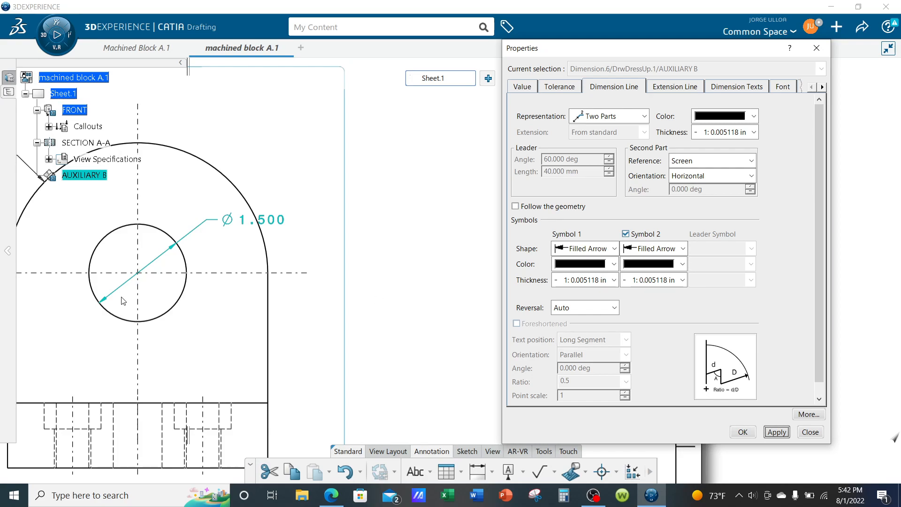
{"action": "left_click", "coordinate": [632, 234]}
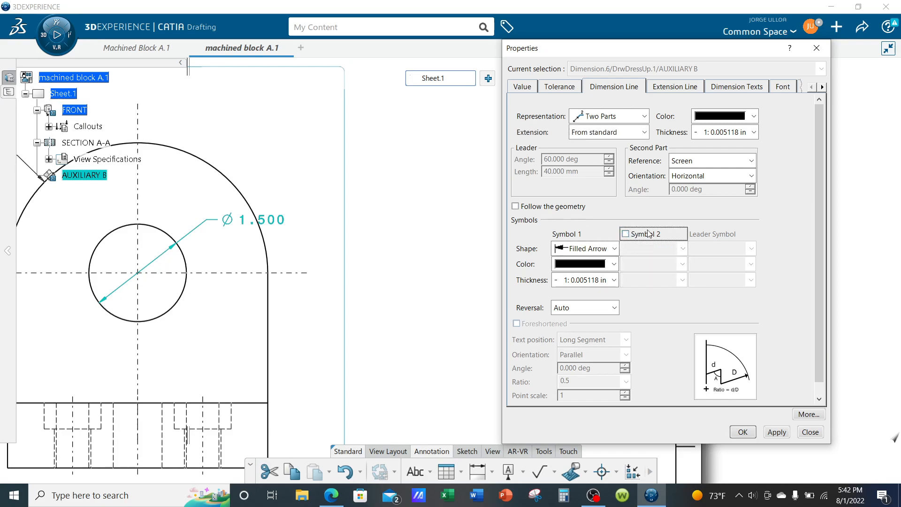
{"action": "left_click", "coordinate": [735, 434]}
{"action": "left_click", "coordinate": [416, 302]}
Step: Move the hole's diameter dimension outside the part, up beside the rounded top
{"action": "middle_click_drag", "start_coordinate": [272, 281], "coordinate": [412, 287]}
{"action": "left_click_drag", "start_coordinate": [255, 275], "coordinate": [413, 159]}
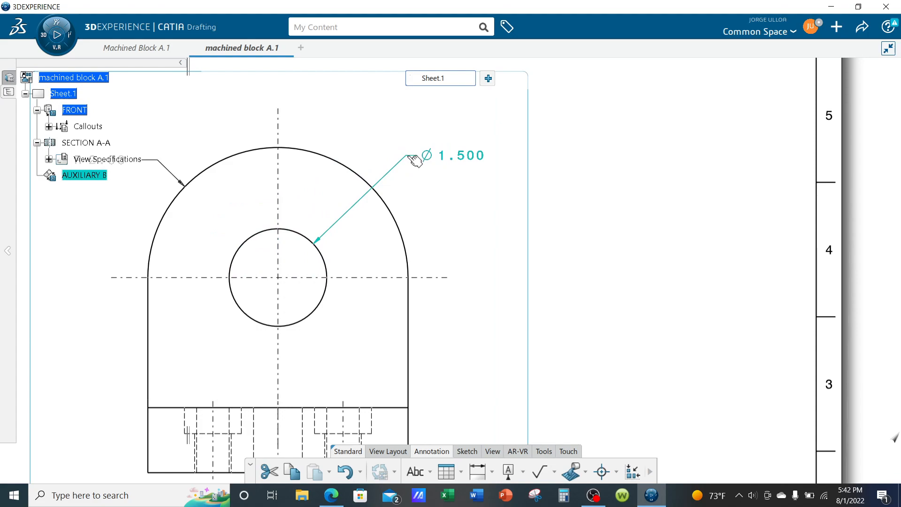
{"action": "left_click", "coordinate": [467, 225]}
Step: Assign the TOL_RES2 tolerance format to the main value of the hole's diameter dimension
{"action": "middle_click_drag", "start_coordinate": [466, 225], "coordinate": [322, 197]}
{"action": "middle_click_drag", "start_coordinate": [433, 225], "coordinate": [330, 200]}
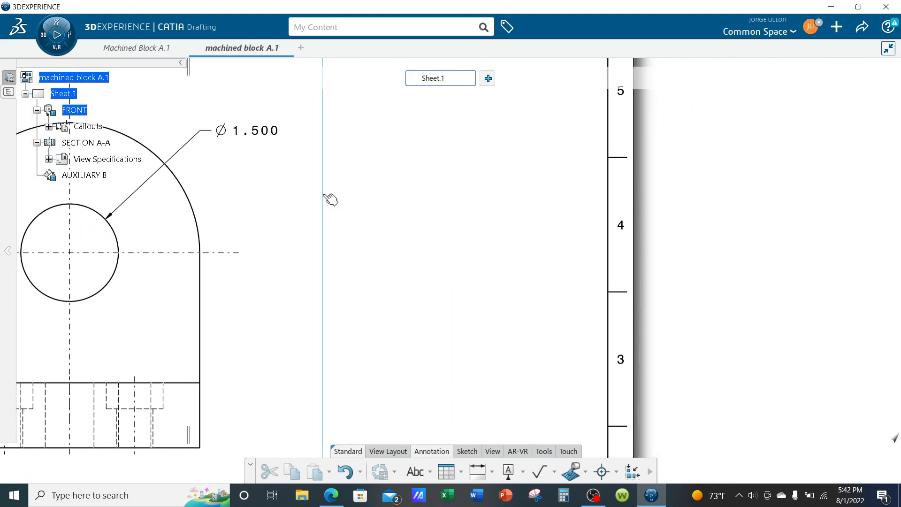
{"action": "middle_click_drag", "start_coordinate": [149, 303], "coordinate": [195, 323]}
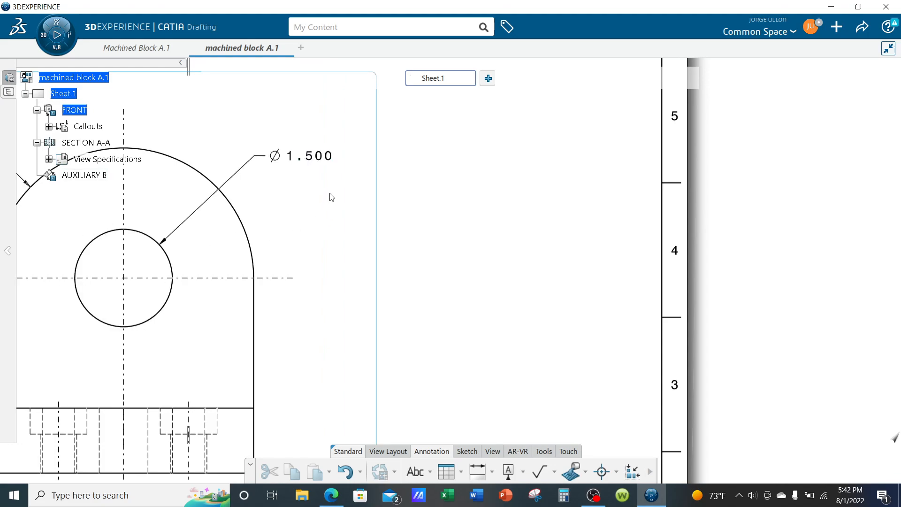
{"action": "middle_click_drag", "start_coordinate": [317, 208], "coordinate": [294, 203]}
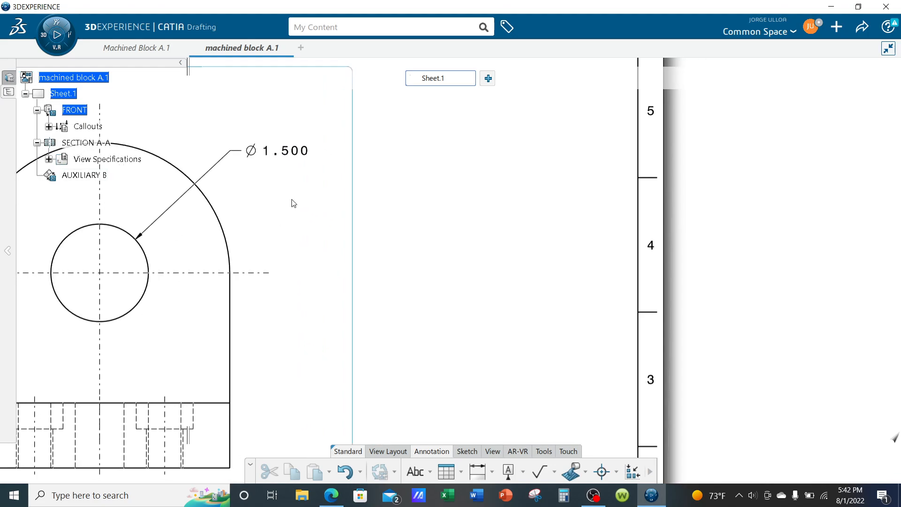
{"action": "right_click", "coordinate": [286, 152]}
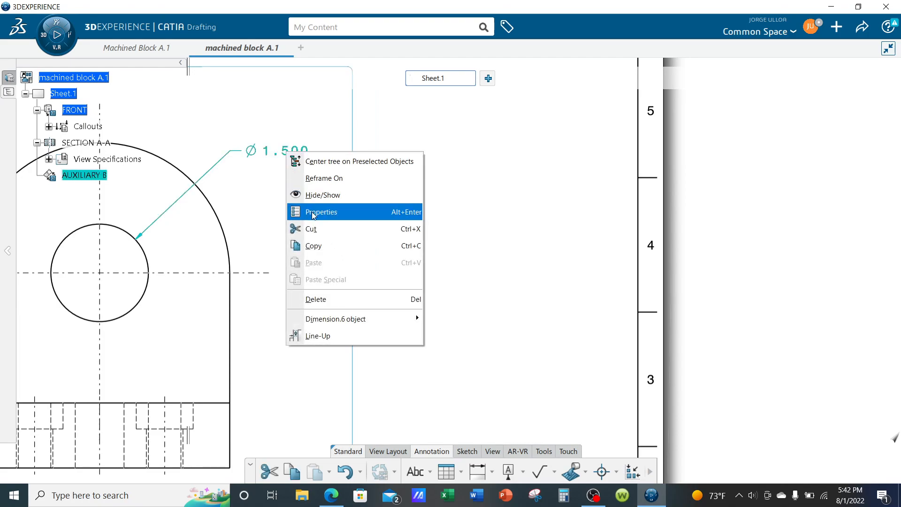
{"action": "left_click", "coordinate": [404, 213]}
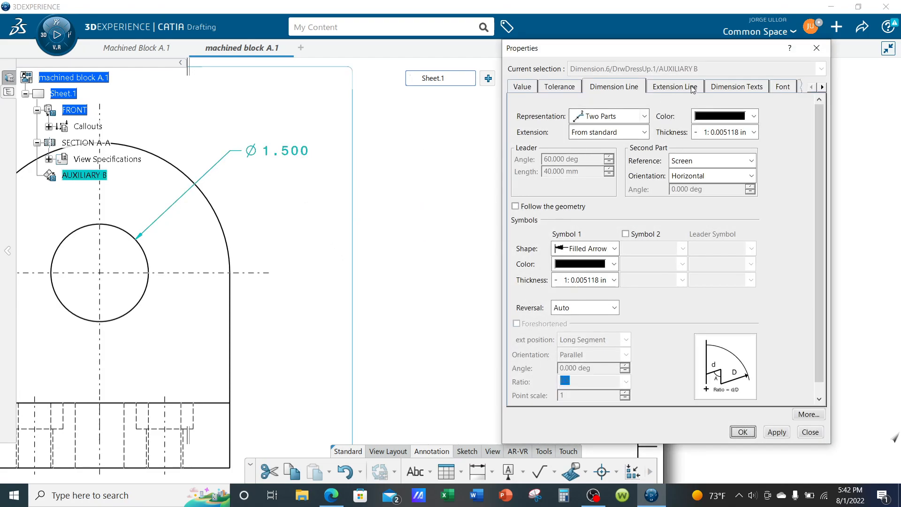
{"action": "left_click", "coordinate": [560, 87]}
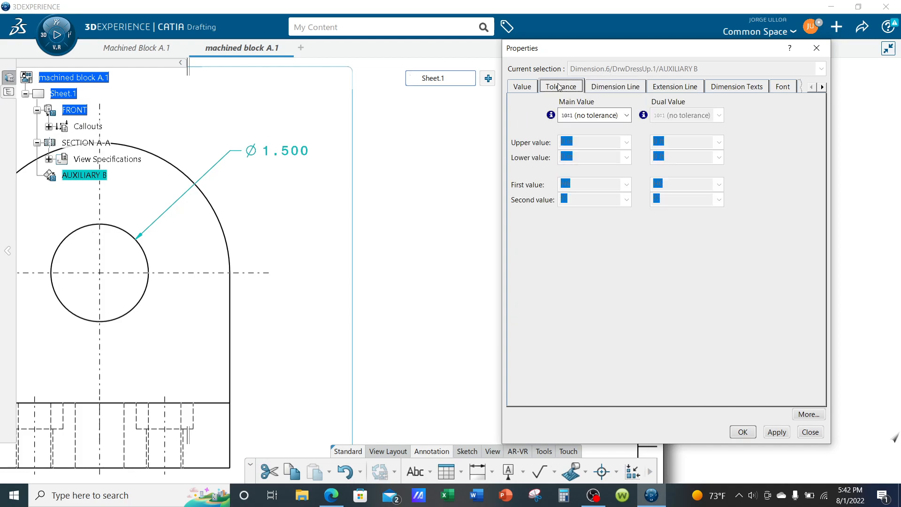
{"action": "left_click", "coordinate": [626, 115]}
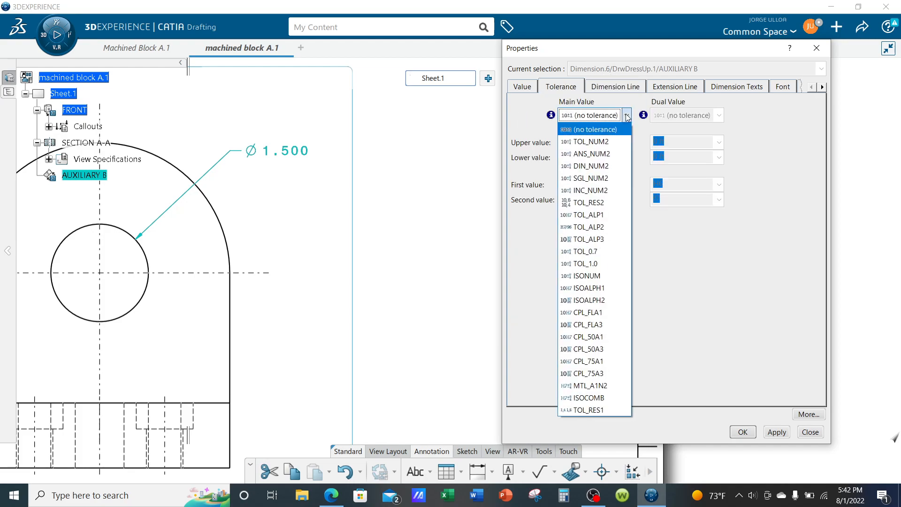
{"action": "left_click", "coordinate": [590, 203]}
Step: Set the diameter's upper tolerance value to 0 in and its lower value to -0.001 in, and confirm the properties
{"action": "left_click", "coordinate": [576, 143]}
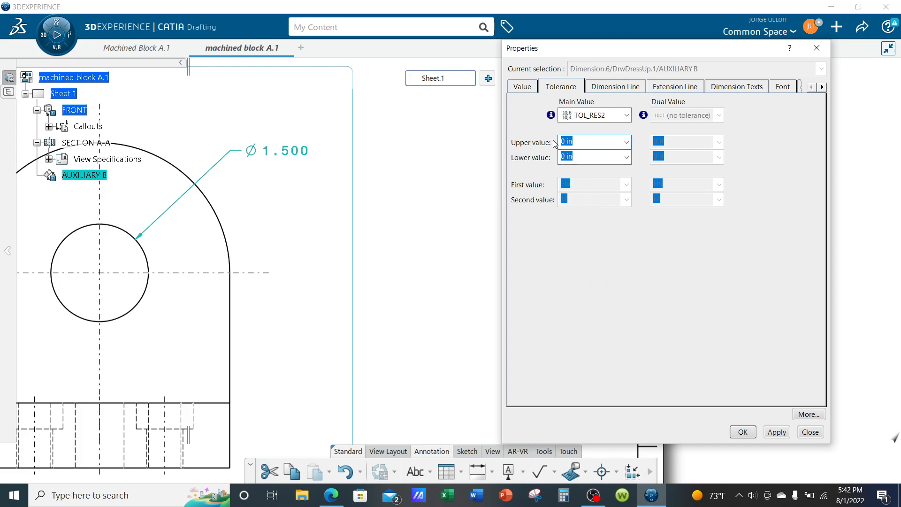
{"action": "left_click", "coordinate": [579, 156]}
{"action": "type", "text": "-.001"}
{"action": "left_click", "coordinate": [777, 432]}
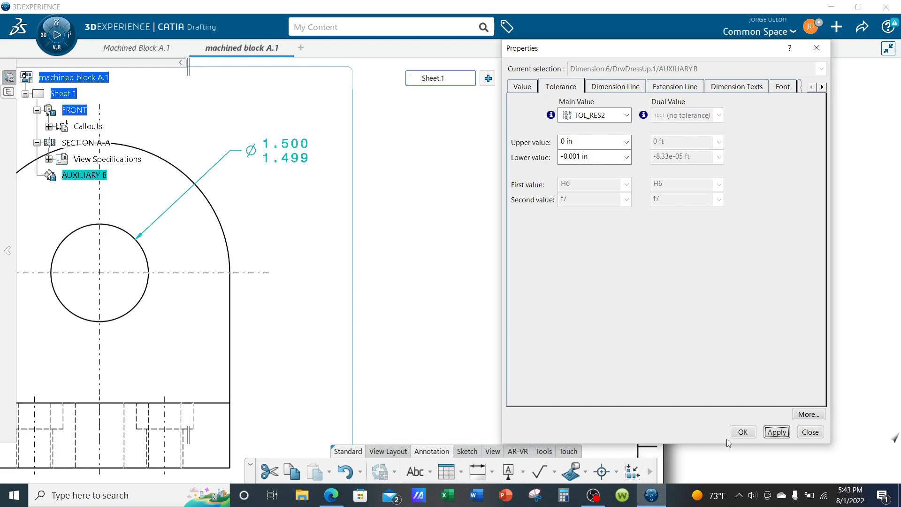
{"action": "left_click", "coordinate": [742, 433]}
{"action": "left_click", "coordinate": [475, 302]}
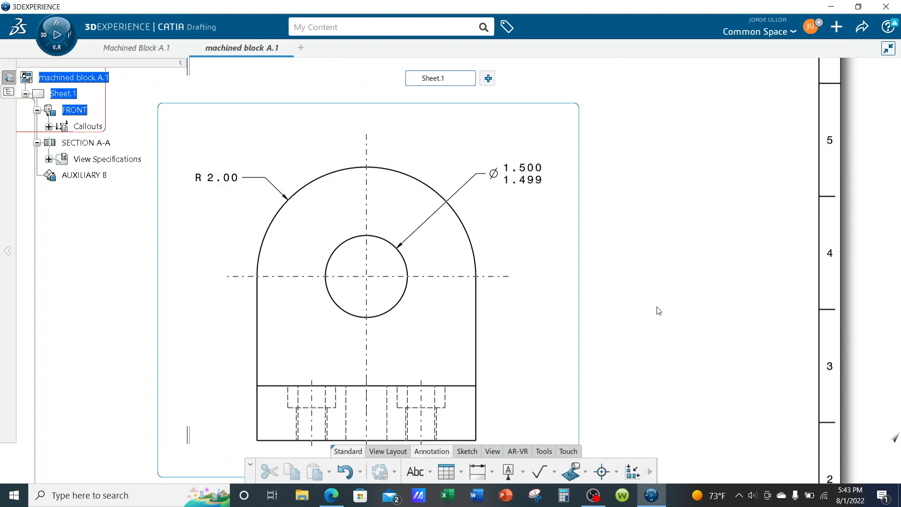
Step: Attach a position tolerance frame of .005 referencing datums A and B to the hole's 1.500/1.499 diameter dimension
{"action": "left_click", "coordinate": [524, 476]}
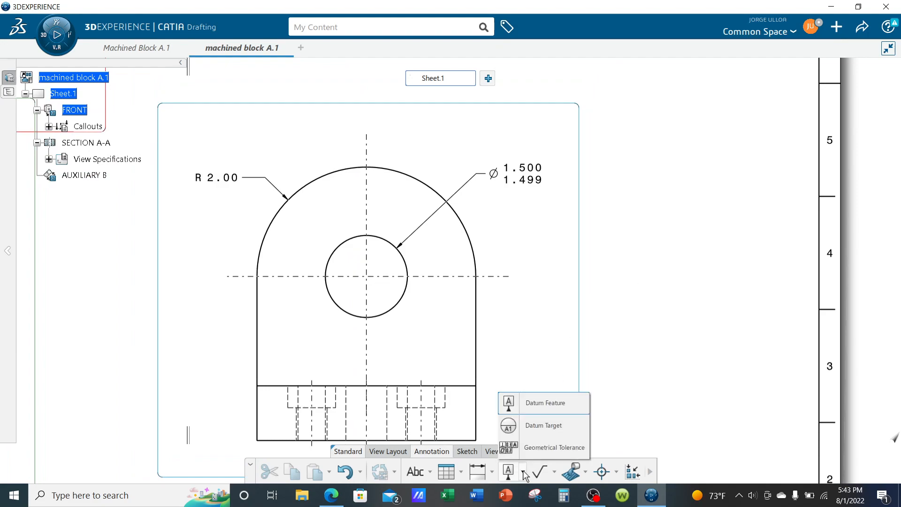
{"action": "left_click", "coordinate": [541, 444]}
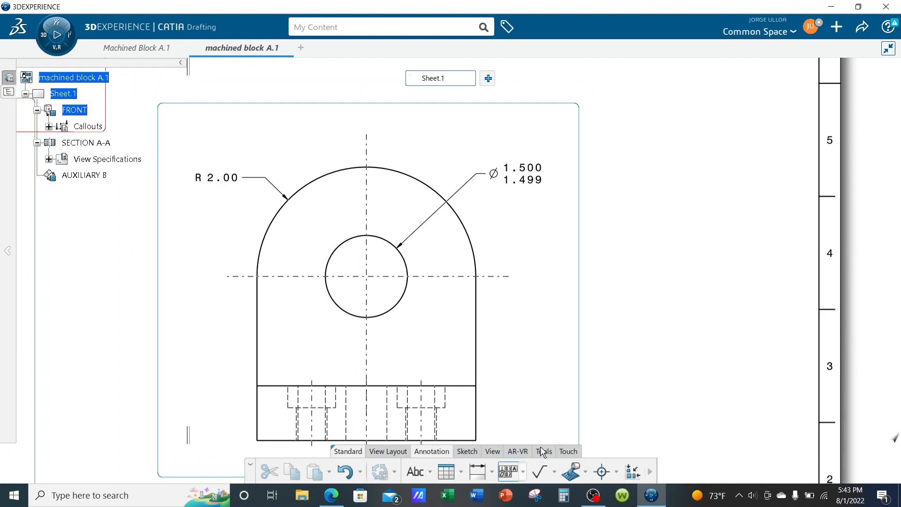
{"action": "left_click", "coordinate": [543, 184]}
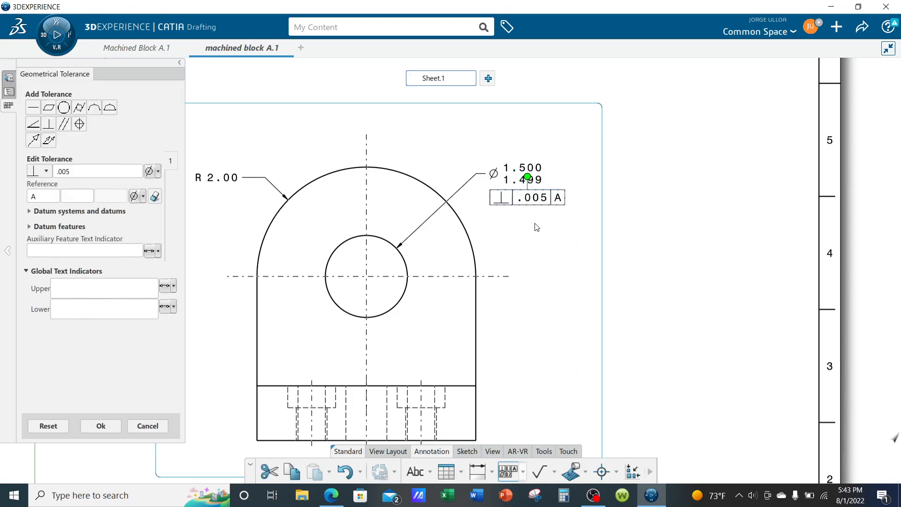
{"action": "left_click", "coordinate": [46, 172]}
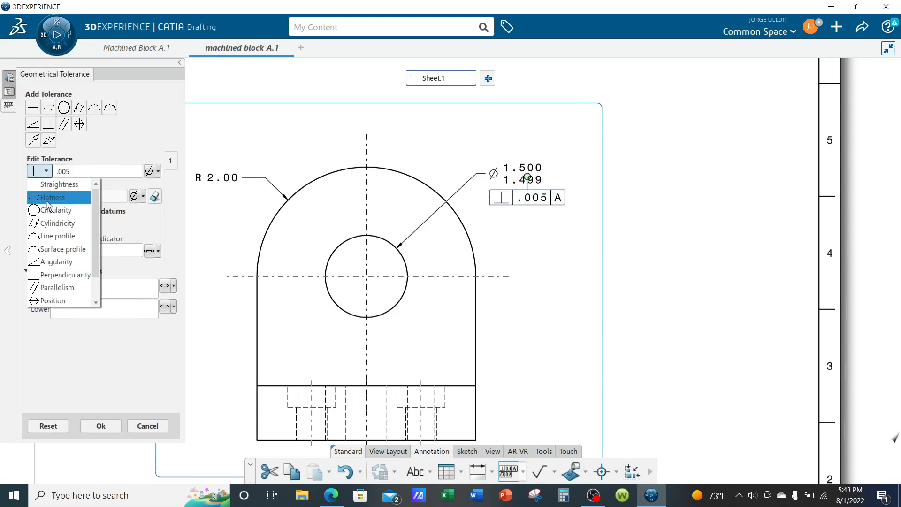
{"action": "left_click", "coordinate": [46, 302]}
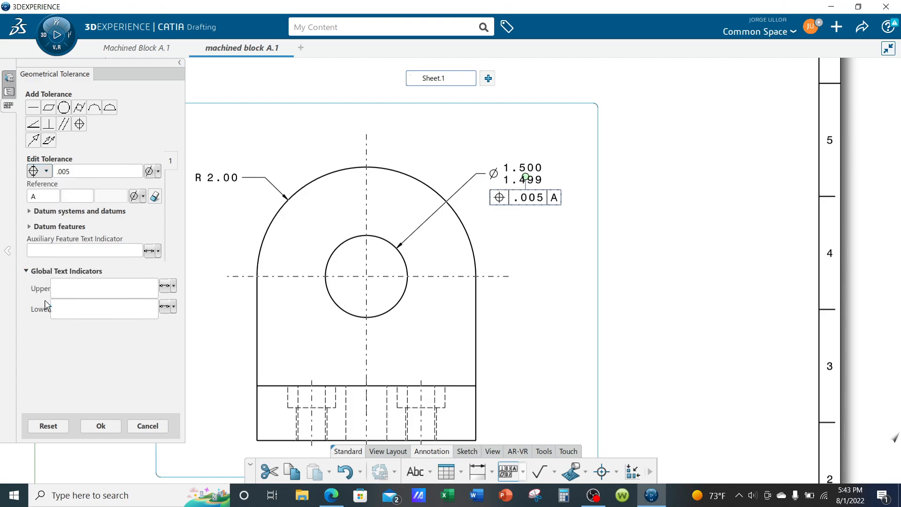
{"action": "left_click", "coordinate": [71, 198]}
{"action": "type", "text": "B"}
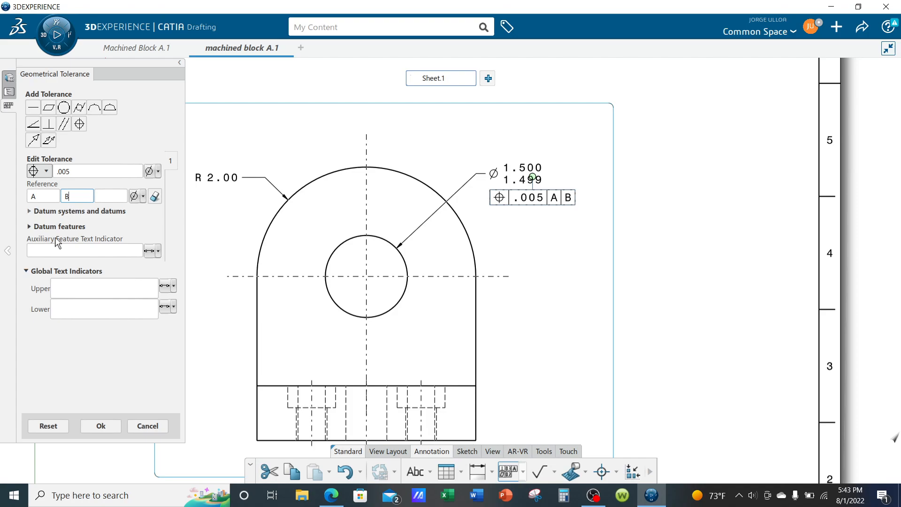
{"action": "left_click", "coordinate": [97, 430]}
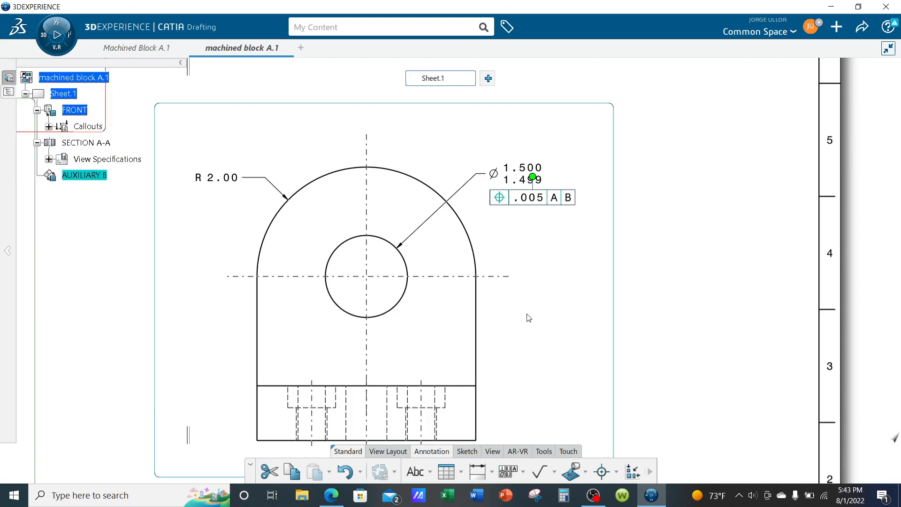
Step: Dimension the vertical distance from the block's bottom edge to the large hole's centre, placed beside the rounded view
{"action": "scroll", "coordinate": [527, 316], "scroll_direction": "down", "scroll_amount": 2}
{"action": "middle_click_drag", "start_coordinate": [527, 316], "coordinate": [778, 306]}
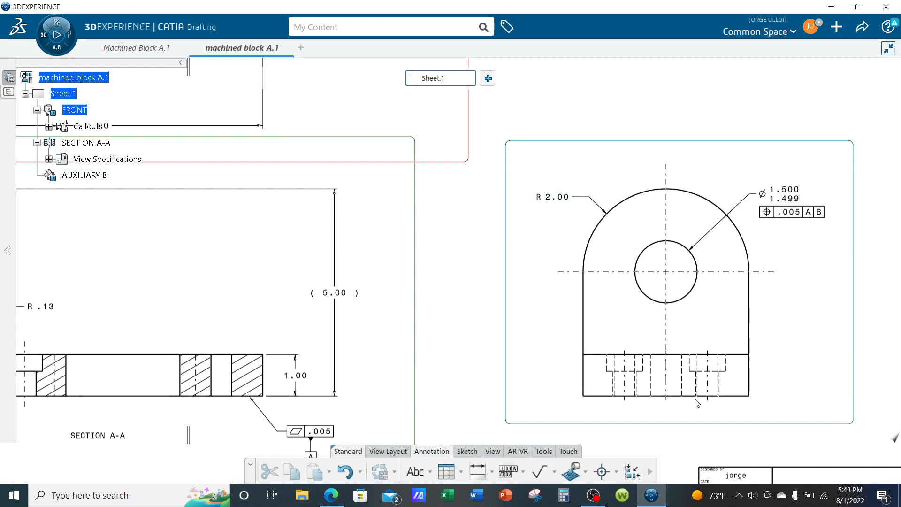
{"action": "mouse_move", "coordinate": [765, 402]}
{"action": "middle_mouse_down"}
{"action": "mouse_move", "coordinate": [794, 382]}
{"action": "mouse_move", "coordinate": [730, 374]}
{"action": "middle_mouse_up"}
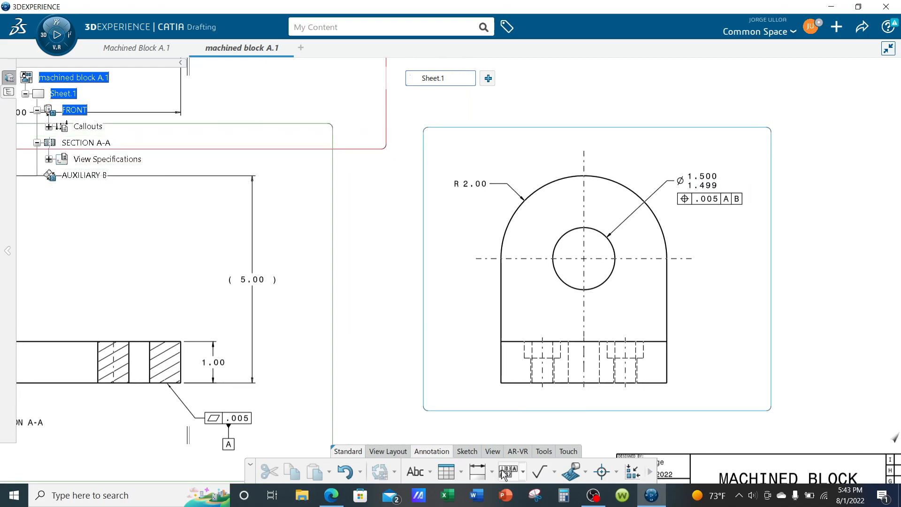
{"action": "left_click", "coordinate": [487, 477]}
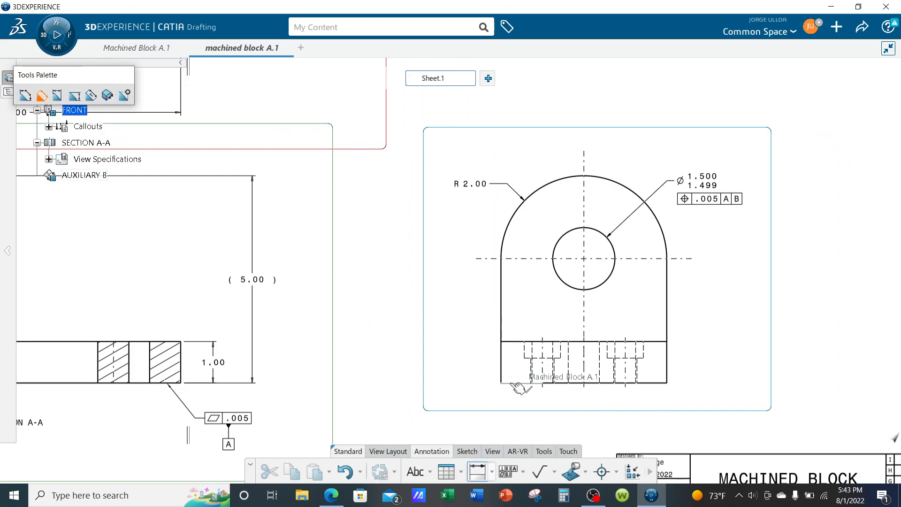
{"action": "left_click", "coordinate": [578, 288]}
{"action": "left_click", "coordinate": [447, 317]}
{"action": "mouse_move", "coordinate": [361, 322]}
{"action": "middle_mouse_down"}
{"action": "mouse_move", "coordinate": [361, 282]}
{"action": "mouse_move", "coordinate": [263, 237]}
{"action": "mouse_move", "coordinate": [316, 255]}
{"action": "mouse_move", "coordinate": [231, 274]}
{"action": "middle_mouse_up"}
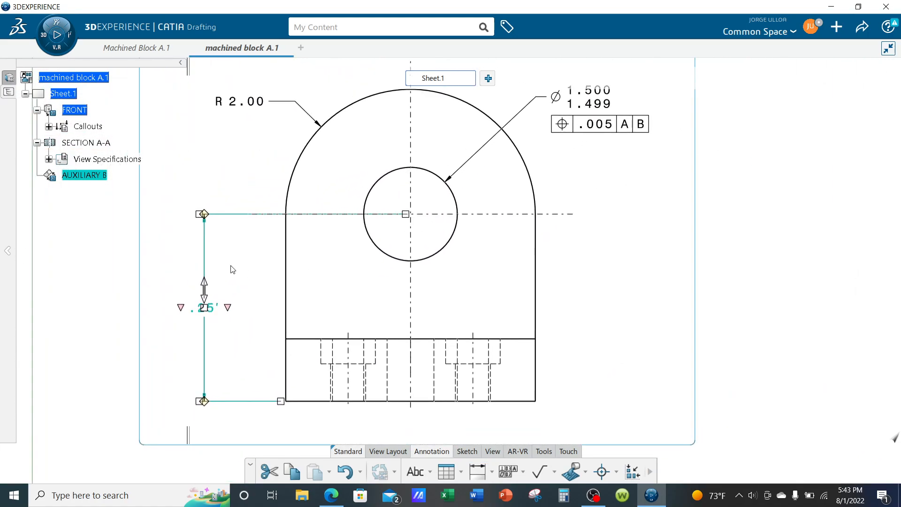
{"action": "left_click", "coordinate": [231, 274]}
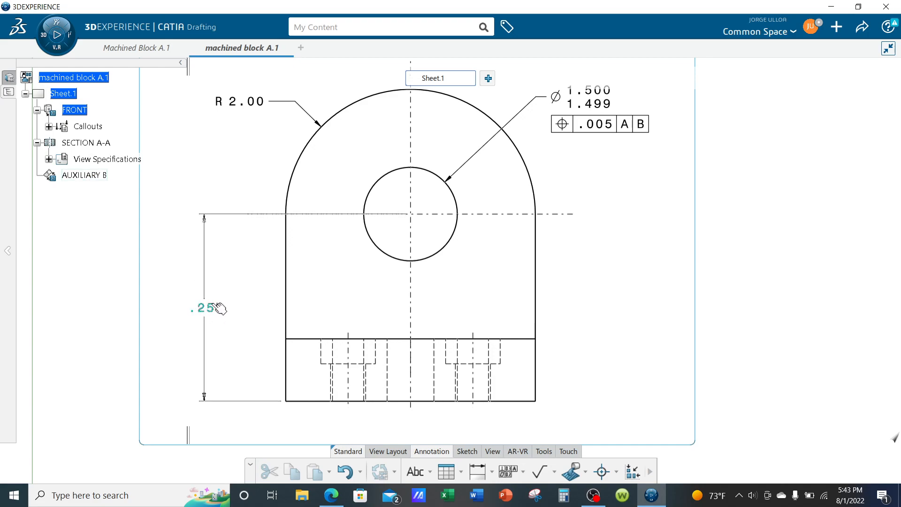
{"action": "middle_click_drag", "start_coordinate": [229, 292], "coordinate": [208, 286]}
{"action": "middle_click_drag", "start_coordinate": [677, 284], "coordinate": [617, 302]}
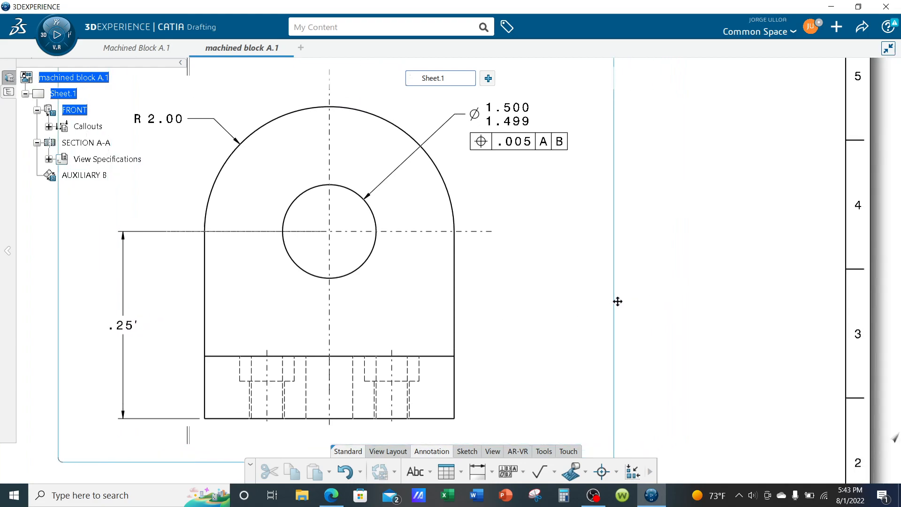
Step: Display the object properties and reposition them beside the rounded view, showing the numerical settings
{"action": "right_click", "coordinate": [581, 212]}
{"action": "mouse_move", "coordinate": [603, 223]}
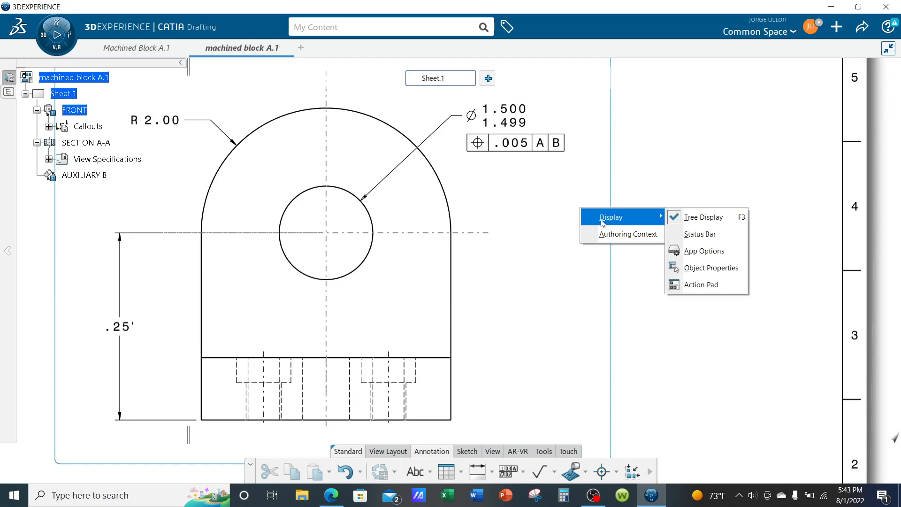
{"action": "left_click", "coordinate": [717, 274]}
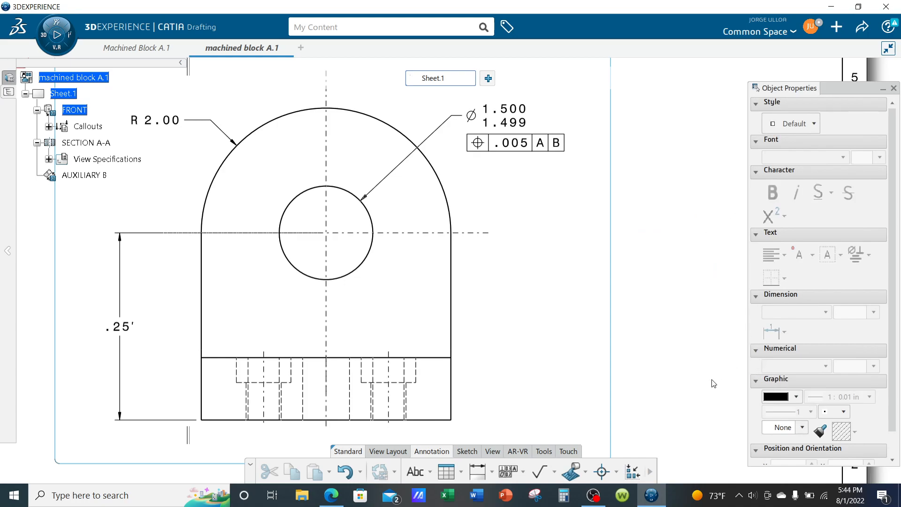
{"action": "left_click_drag", "start_coordinate": [841, 89], "coordinate": [790, 75]}
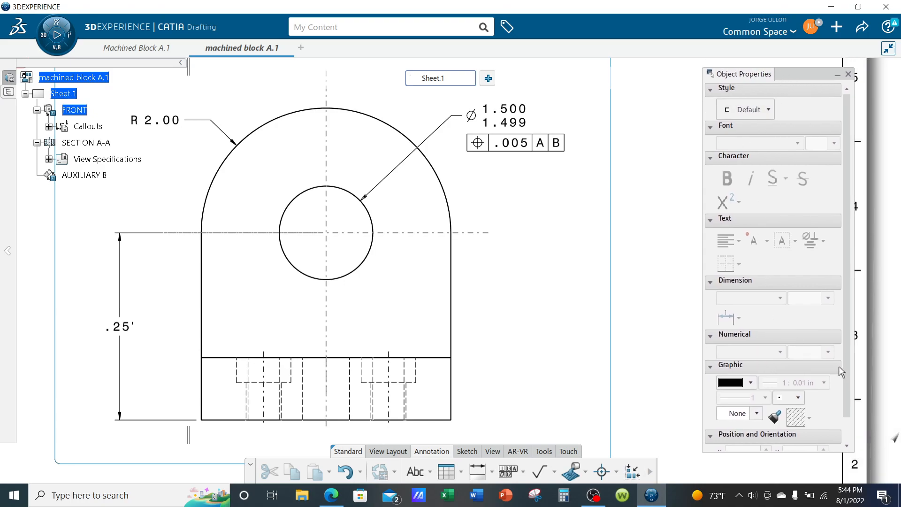
{"action": "left_click_drag", "start_coordinate": [843, 368], "coordinate": [842, 376]}
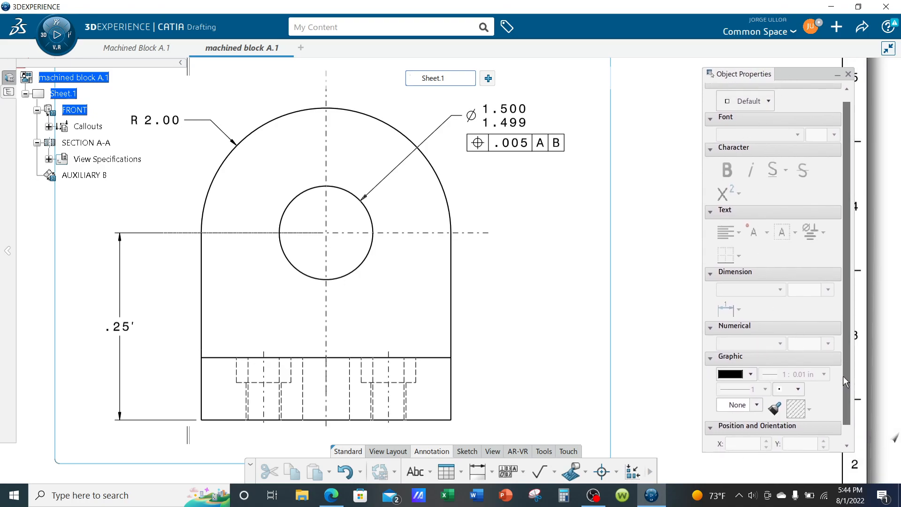
Step: Set the hole-centre height dimension to the NUM.DINC numerical format with 0.001 precision
{"action": "left_click", "coordinate": [121, 326]}
{"action": "left_click", "coordinate": [744, 344]}
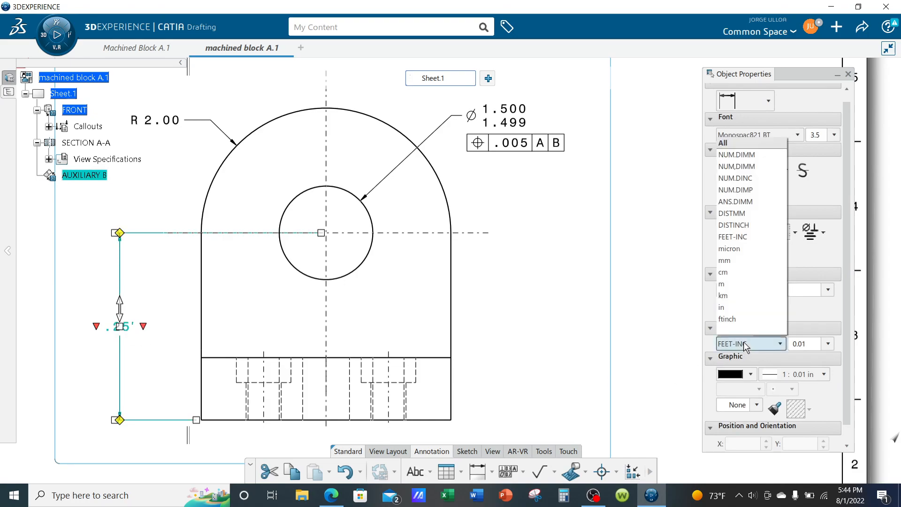
{"action": "left_click", "coordinate": [746, 179]}
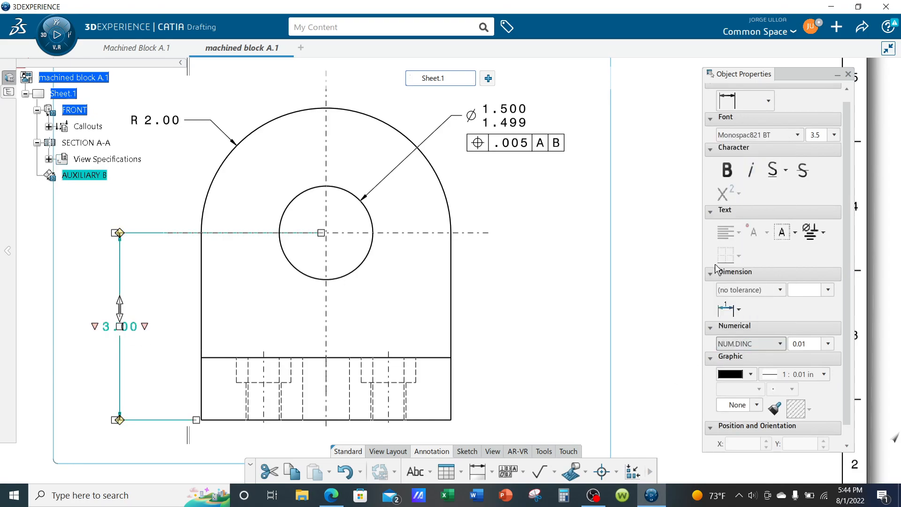
{"action": "left_click", "coordinate": [828, 344]}
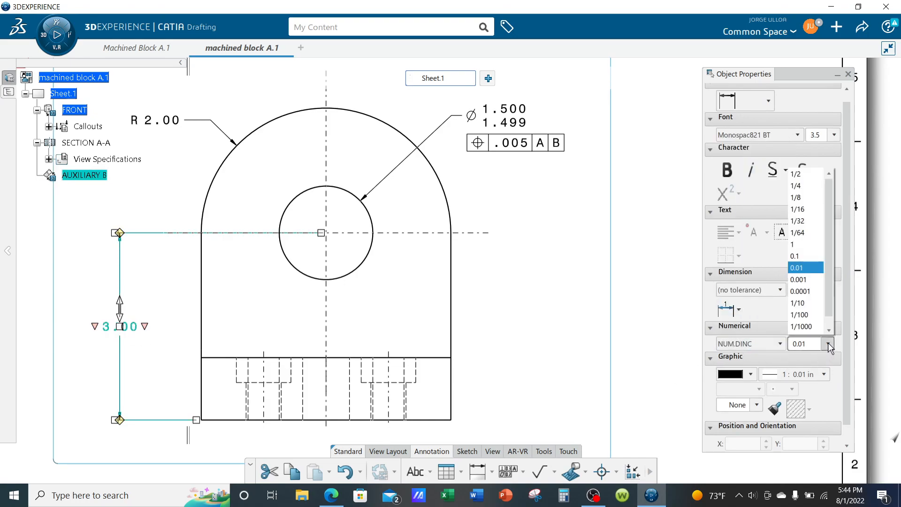
{"action": "left_click", "coordinate": [808, 280]}
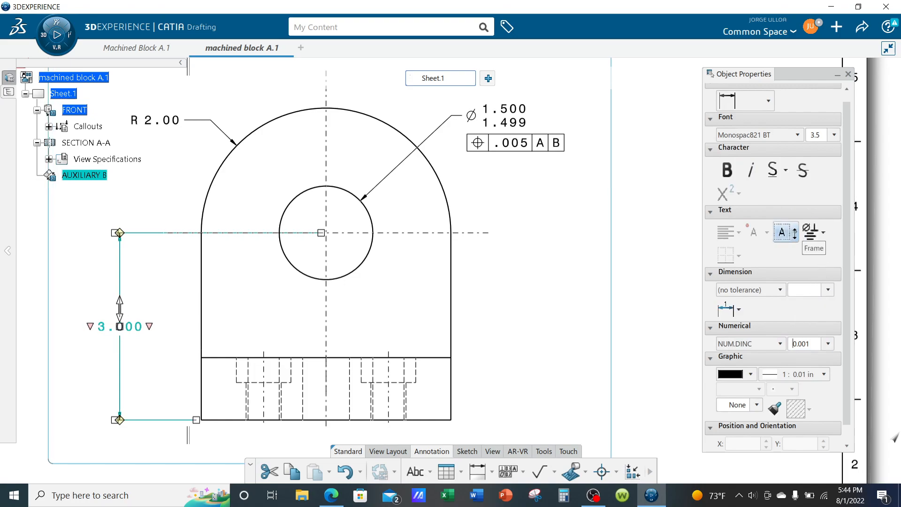
Step: Put a rectangular frame around the hole-centre height value to mark it as a basic dimension
{"action": "left_click", "coordinate": [795, 232]}
{"action": "left_click", "coordinate": [731, 291]}
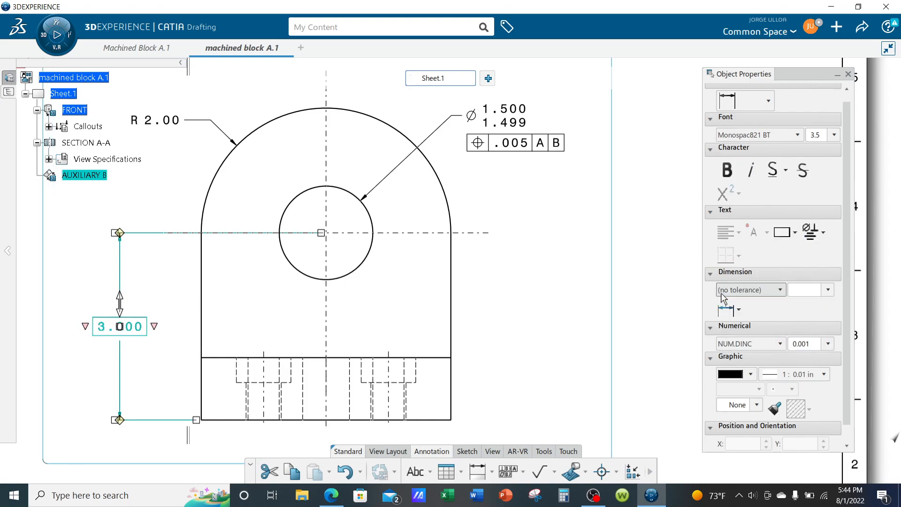
{"action": "left_click", "coordinate": [646, 327]}
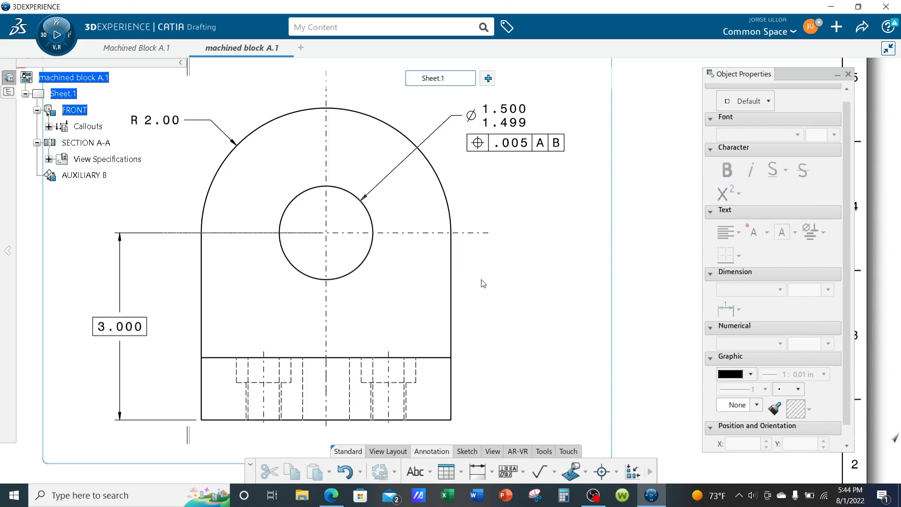
Step: Attach datum feature C beneath the large hole's position tolerance frame
{"action": "scroll", "coordinate": [483, 308], "scroll_direction": "down", "scroll_amount": 5}
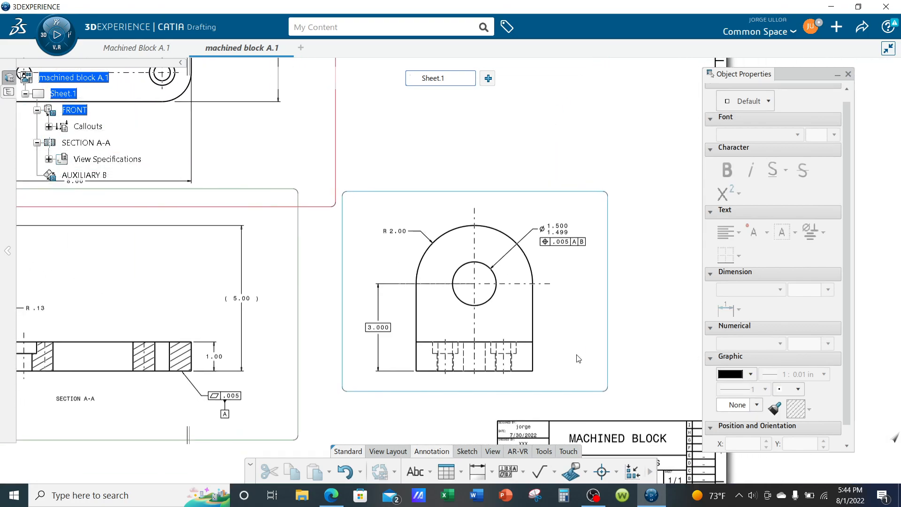
{"action": "mouse_move", "coordinate": [577, 353]}
{"action": "middle_mouse_down"}
{"action": "mouse_move", "coordinate": [635, 356]}
{"action": "mouse_move", "coordinate": [633, 371]}
{"action": "middle_mouse_up"}
{"action": "middle_click_drag", "start_coordinate": [407, 398], "coordinate": [477, 406]}
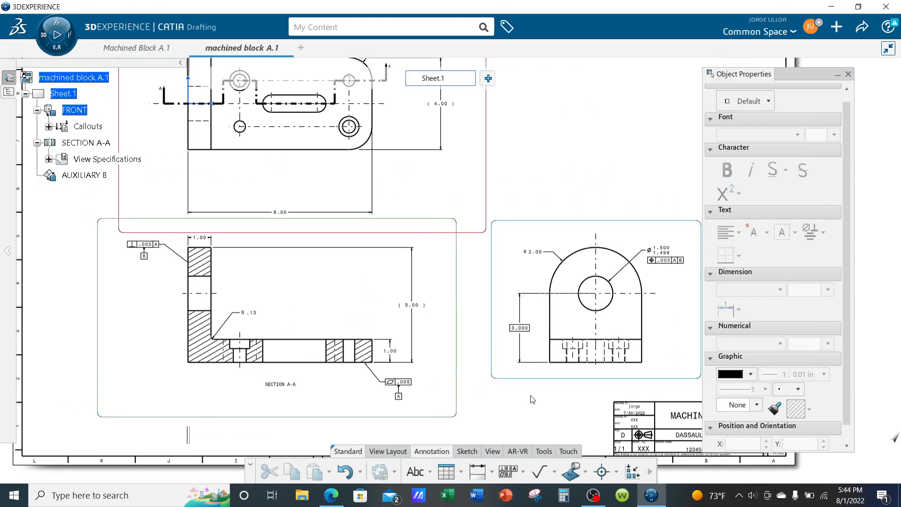
{"action": "mouse_move", "coordinate": [531, 396]}
{"action": "middle_mouse_down", "text": "ctrl"}
{"action": "mouse_move", "coordinate": [529, 412]}
{"action": "mouse_move", "coordinate": [430, 346]}
{"action": "mouse_move", "coordinate": [534, 281]}
{"action": "middle_mouse_up", "text": "ctrl"}
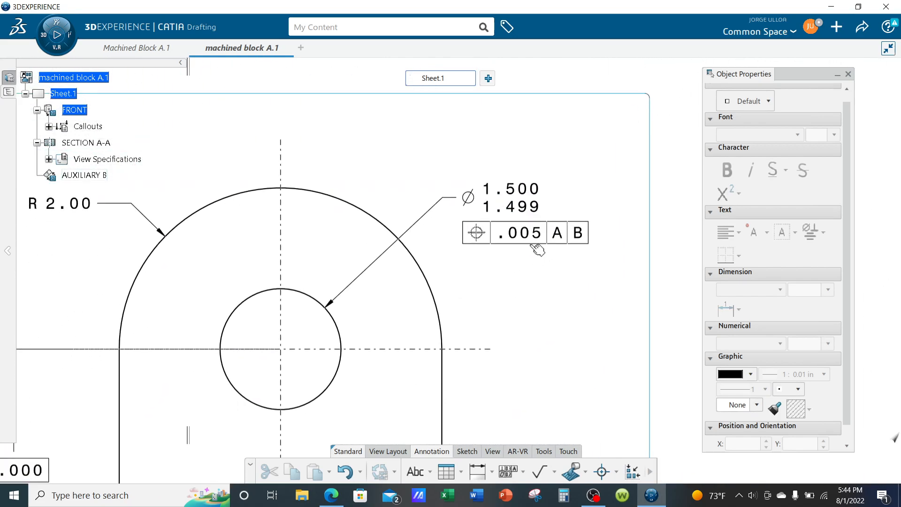
{"action": "left_click", "coordinate": [523, 471]}
{"action": "left_click", "coordinate": [532, 404]}
{"action": "left_click", "coordinate": [533, 245]}
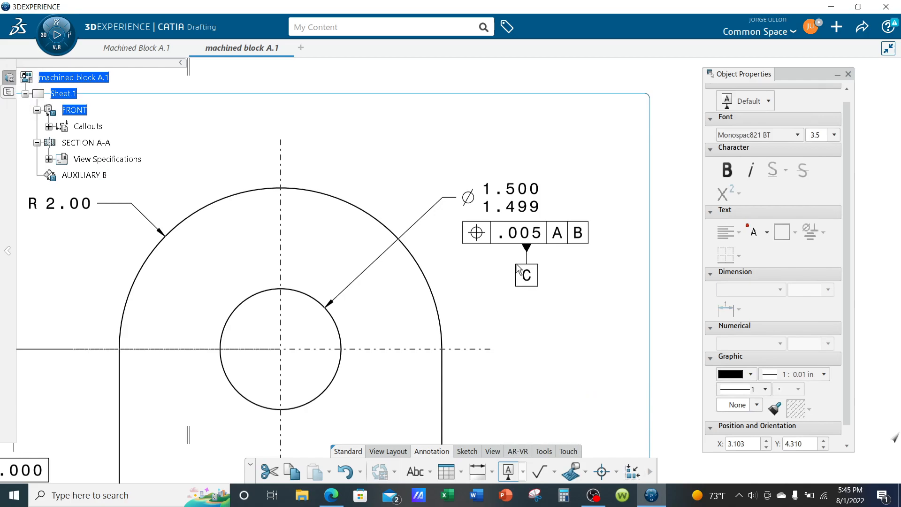
{"action": "left_click", "coordinate": [520, 269]}
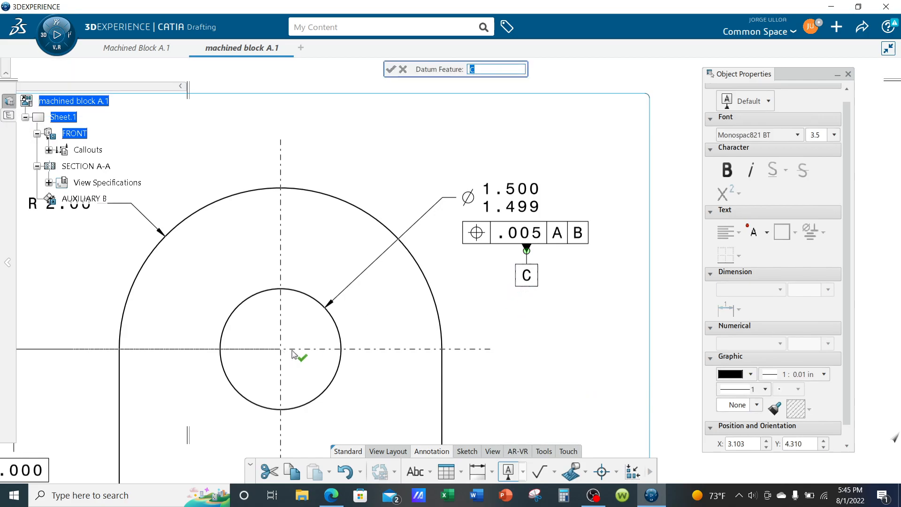
{"action": "left_click", "coordinate": [570, 352]}
{"action": "mouse_move", "coordinate": [578, 287]}
{"action": "middle_mouse_down", "text": "ctrl"}
{"action": "mouse_move", "coordinate": [569, 313]}
{"action": "mouse_move", "coordinate": [609, 324]}
{"action": "mouse_move", "coordinate": [604, 339]}
{"action": "middle_mouse_up", "text": "ctrl"}
{"action": "left_click", "coordinate": [615, 324]}
Step: Add a diameter dimension to the small plain hole nearest the upright wall in the front view, placed outside the part
{"action": "mouse_move", "coordinate": [518, 349]}
{"action": "middle_mouse_down", "text": "ctrl"}
{"action": "mouse_move", "coordinate": [515, 364]}
{"action": "mouse_move", "coordinate": [364, 366]}
{"action": "middle_mouse_up", "text": "ctrl"}
{"action": "middle_click_drag", "start_coordinate": [250, 338], "coordinate": [337, 378]}
{"action": "middle_click_drag", "start_coordinate": [222, 292], "coordinate": [393, 385]}
{"action": "mouse_move", "coordinate": [280, 302]}
{"action": "middle_mouse_down"}
{"action": "mouse_move", "coordinate": [342, 342]}
{"action": "mouse_move", "coordinate": [342, 310]}
{"action": "middle_mouse_up"}
{"action": "mouse_move", "coordinate": [285, 309]}
{"action": "middle_mouse_down"}
{"action": "mouse_move", "coordinate": [358, 338]}
{"action": "mouse_move", "coordinate": [394, 329]}
{"action": "middle_mouse_up"}
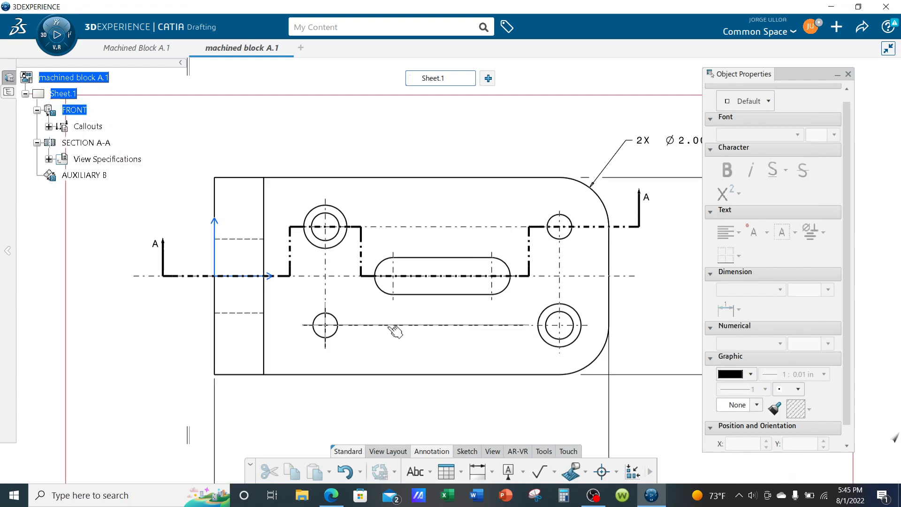
{"action": "mouse_move", "coordinate": [422, 393]}
{"action": "middle_mouse_down"}
{"action": "mouse_move", "coordinate": [439, 368]}
{"action": "mouse_move", "coordinate": [520, 388]}
{"action": "middle_mouse_up"}
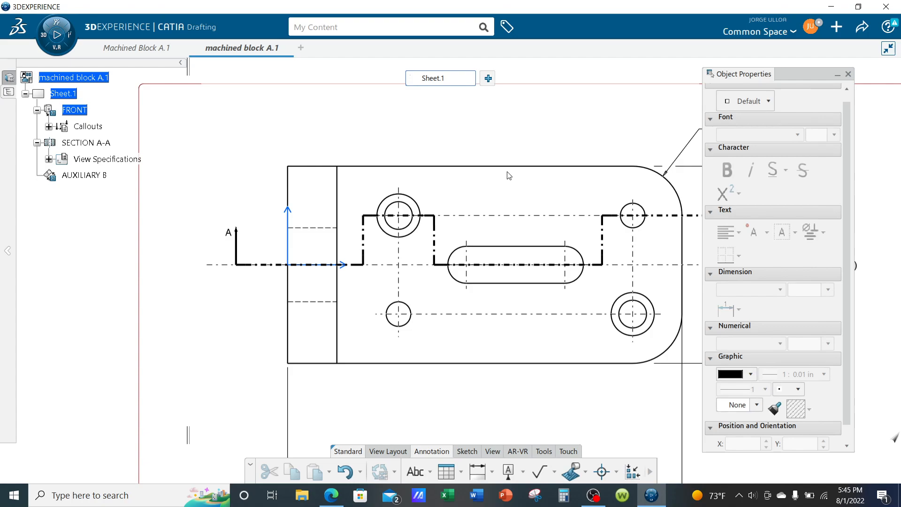
{"action": "left_click", "coordinate": [477, 471]}
{"action": "left_click", "coordinate": [397, 312]}
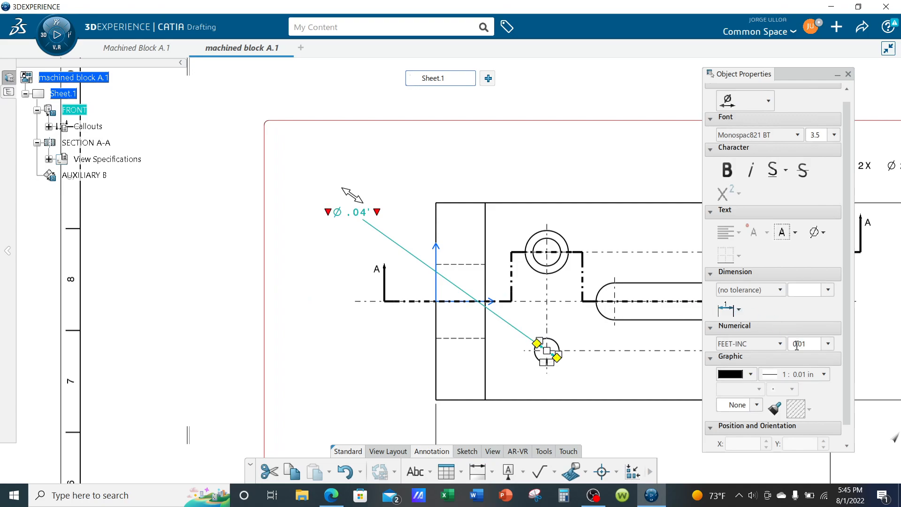
Step: Set the small hole's diameter dimension to the NUM.DINC numerical format with 0.001 precision
{"action": "left_click", "coordinate": [766, 345]}
{"action": "left_click", "coordinate": [752, 191]}
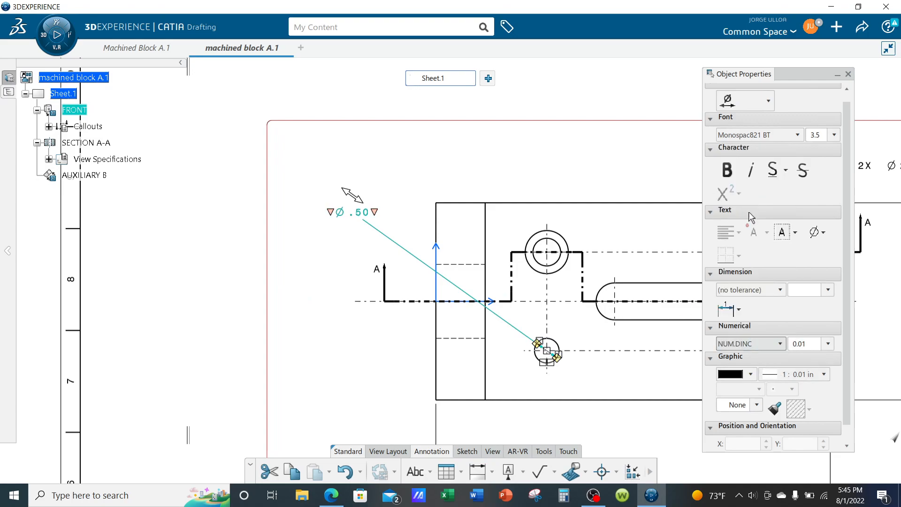
{"action": "left_click", "coordinate": [827, 343]}
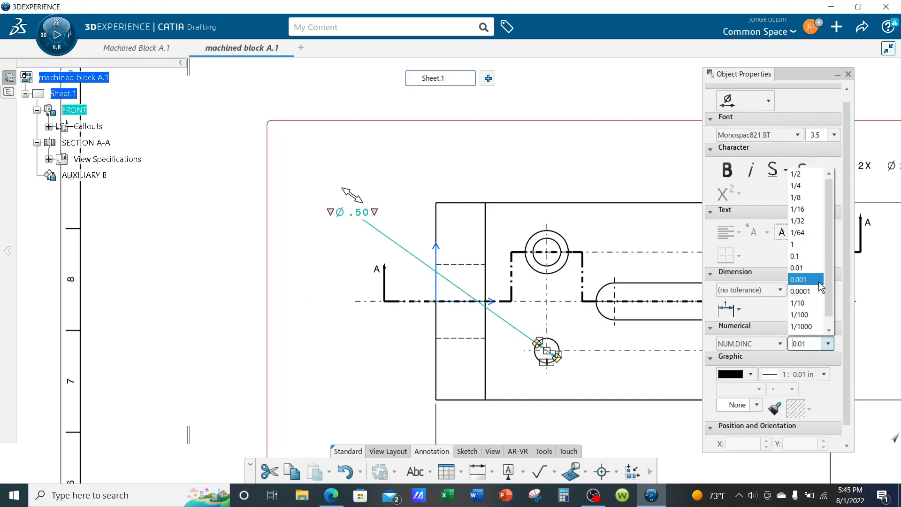
{"action": "left_click", "coordinate": [799, 279]}
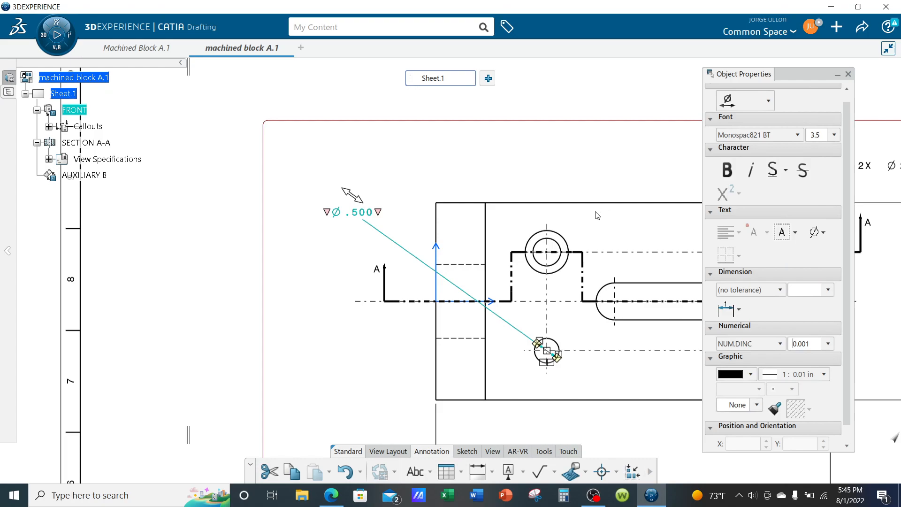
{"action": "mouse_move", "coordinate": [538, 263]}
{"action": "middle_mouse_down"}
{"action": "mouse_move", "coordinate": [453, 253]}
{"action": "mouse_move", "coordinate": [453, 230]}
{"action": "middle_mouse_up"}
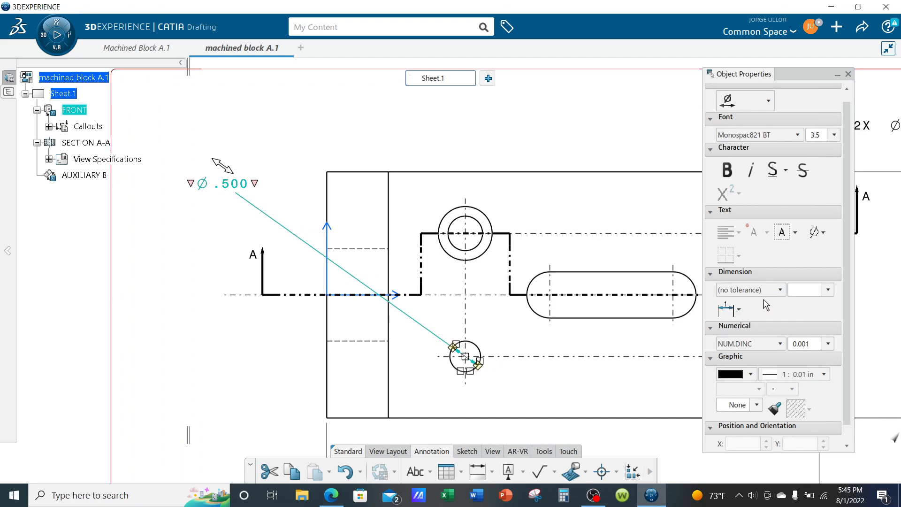
Step: Give the small hole's diameter dimension a TOL_RES2 limit tolerance of 0/-.001
{"action": "left_click", "coordinate": [775, 289]}
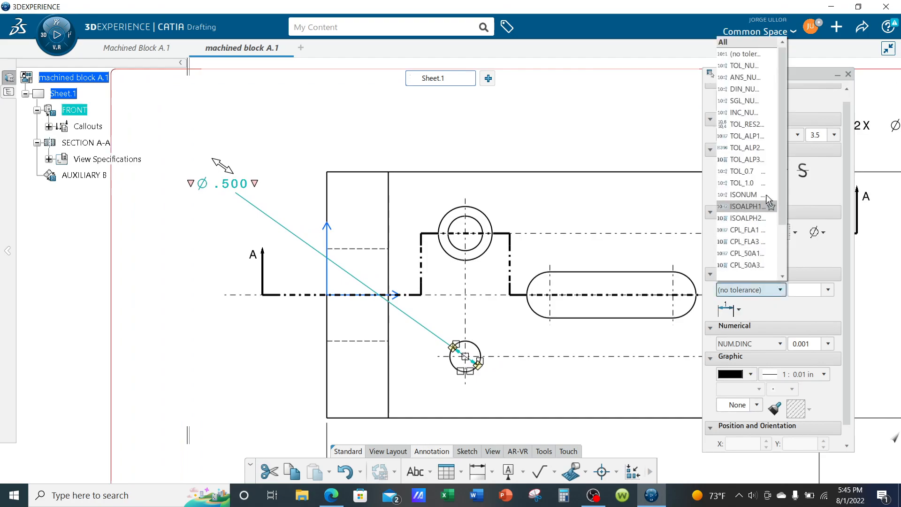
{"action": "left_click", "coordinate": [756, 124]}
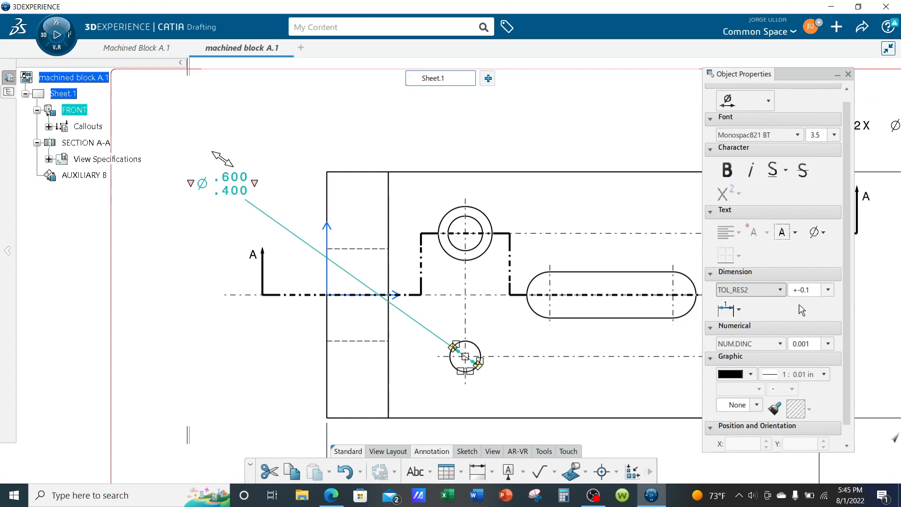
{"action": "left_click_drag", "start_coordinate": [808, 291], "coordinate": [793, 296]}
{"action": "type", "text": "0"}
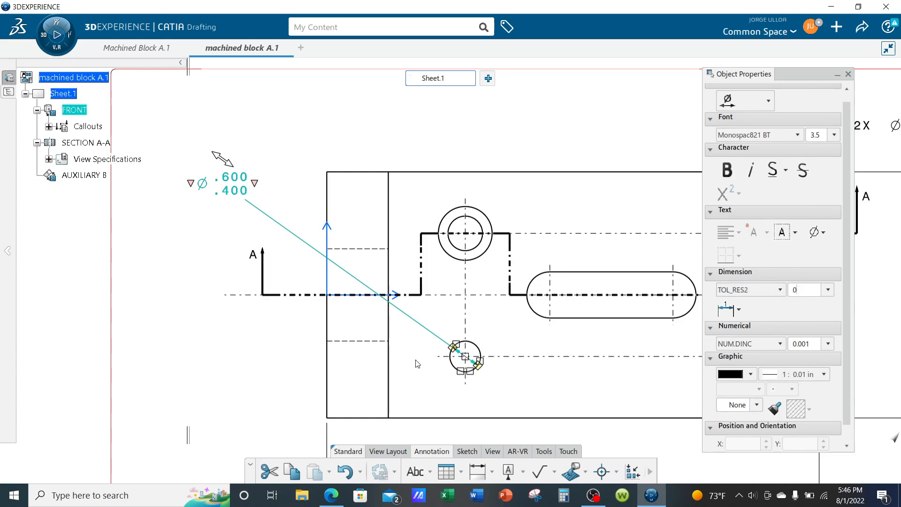
{"action": "key", "text": "Return"}
{"action": "left_click_drag", "start_coordinate": [805, 291], "coordinate": [789, 293]}
{"action": "type", "text": "0/-.001"}
{"action": "key", "text": "Return"}
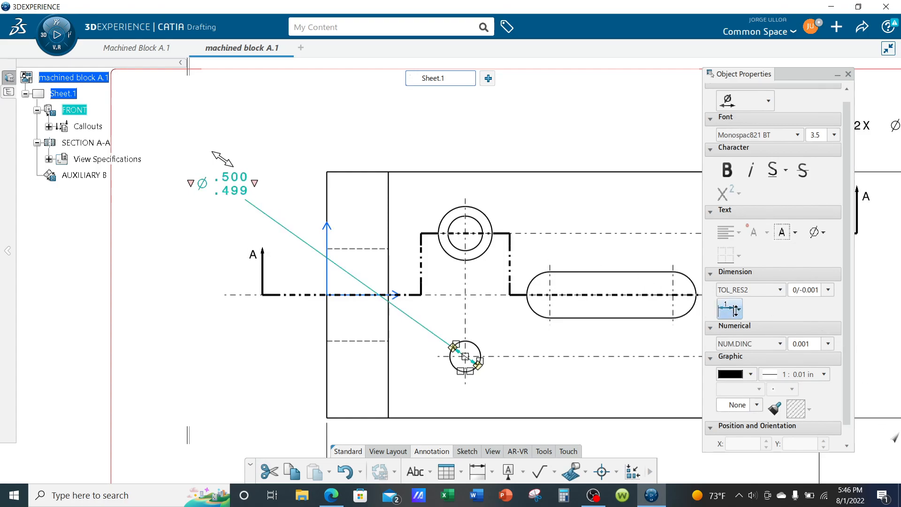
Step: Change the small hole's diameter dimension to the two-part dimension line and move its value outside the part
{"action": "left_click", "coordinate": [738, 310]}
{"action": "left_click", "coordinate": [735, 360]}
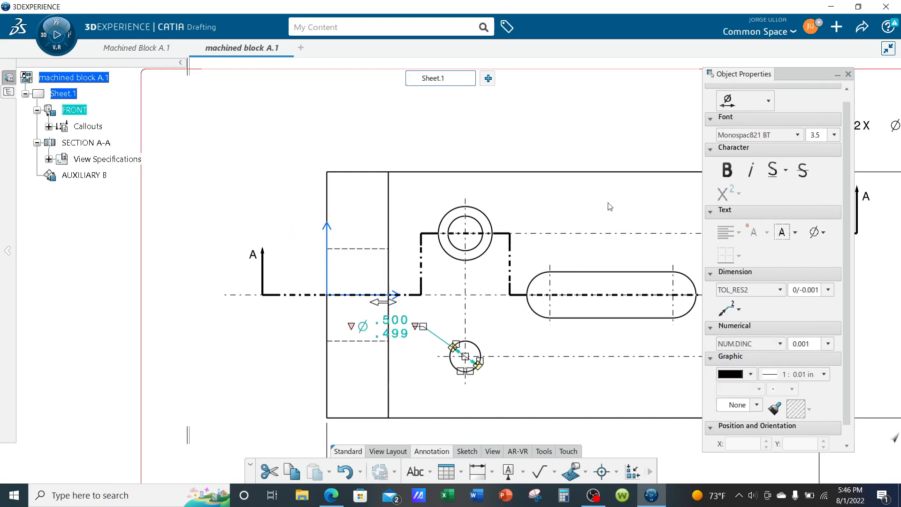
{"action": "left_click", "coordinate": [554, 124]}
{"action": "left_click_drag", "start_coordinate": [424, 334], "coordinate": [407, 367]}
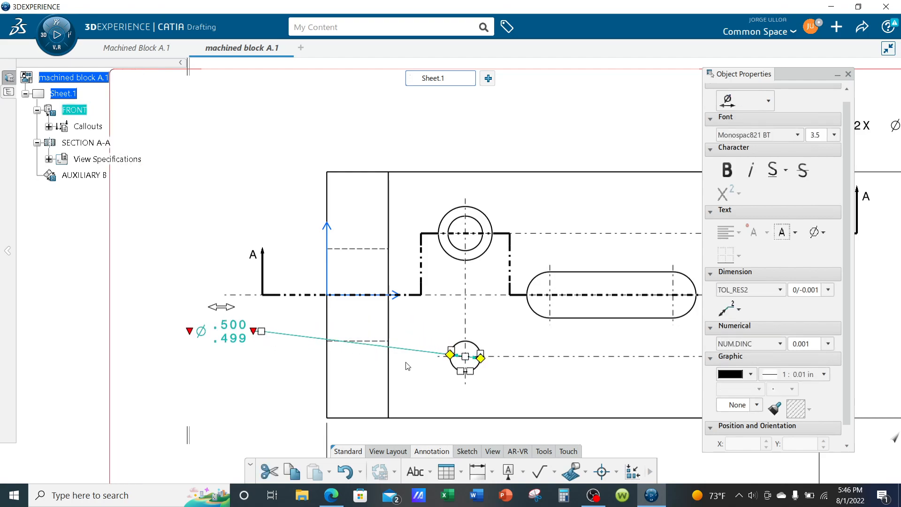
Step: Turn off Symbol 2 on the small hole's dimension line and move the value above section arrow A, outside the part
{"action": "right_click", "coordinate": [285, 338]}
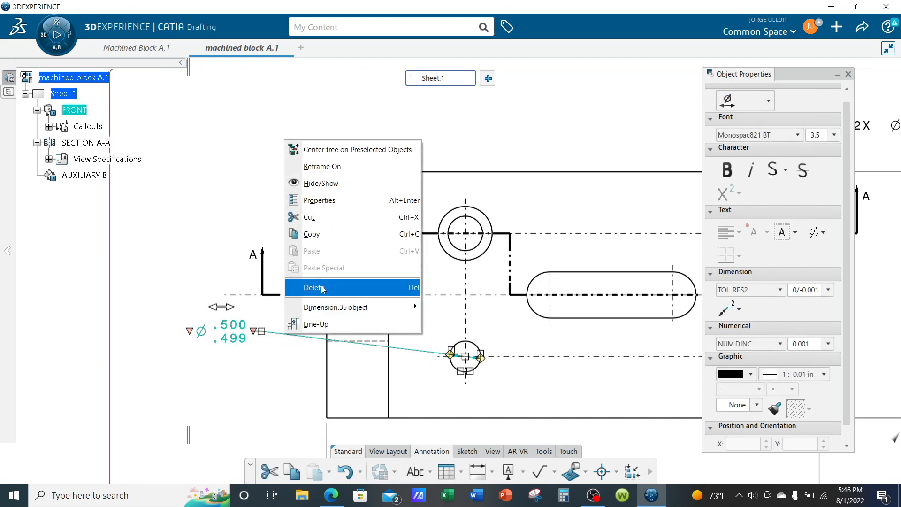
{"action": "left_click", "coordinate": [319, 200]}
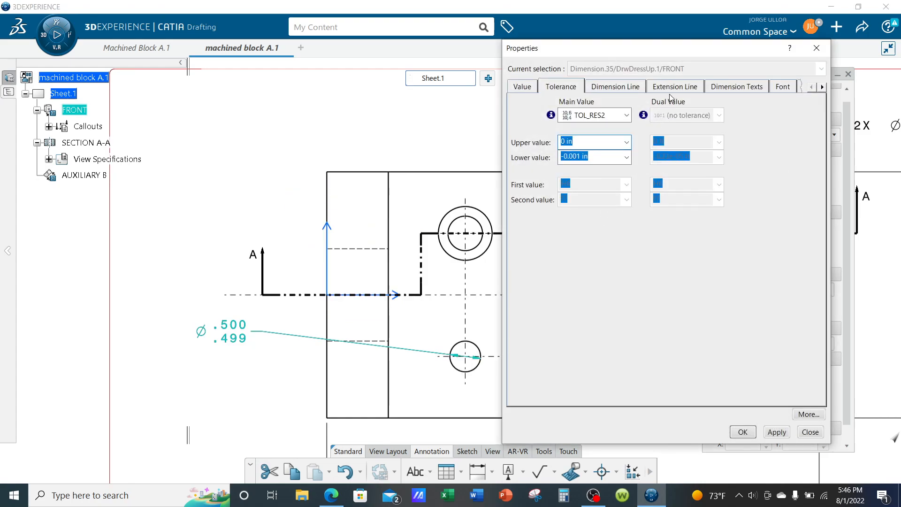
{"action": "left_click", "coordinate": [631, 87]}
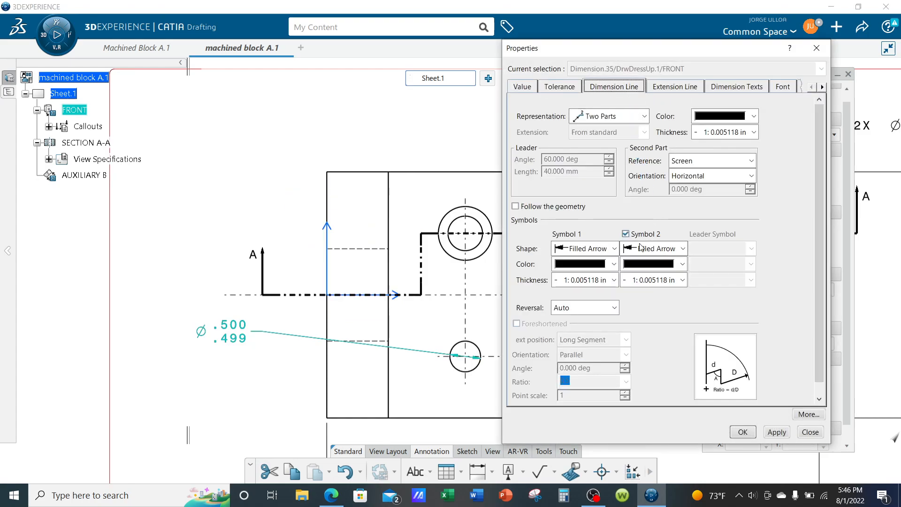
{"action": "left_click", "coordinate": [625, 234]}
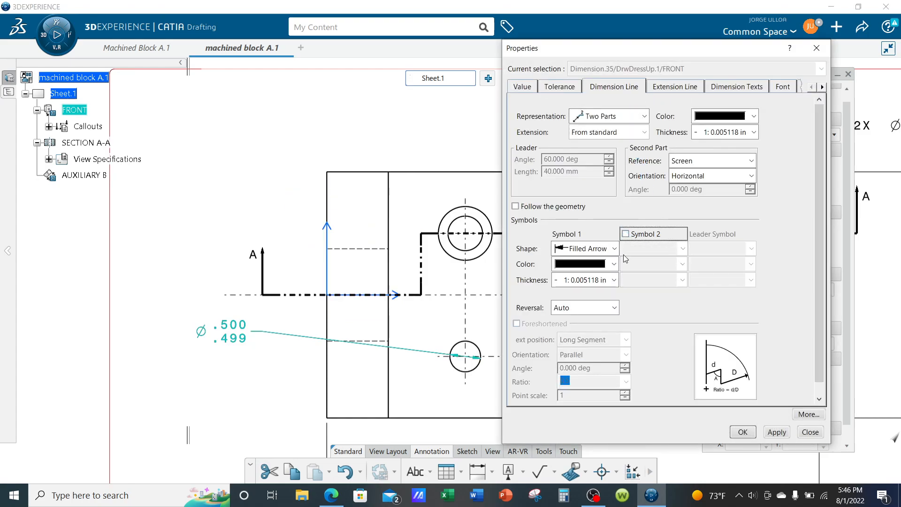
{"action": "left_click", "coordinate": [742, 432]}
{"action": "mouse_move", "coordinate": [687, 383]}
{"action": "left_mouse_down"}
{"action": "mouse_move", "coordinate": [413, 384]}
{"action": "mouse_move", "coordinate": [263, 206]}
{"action": "mouse_move", "coordinate": [221, 203]}
{"action": "left_mouse_up"}
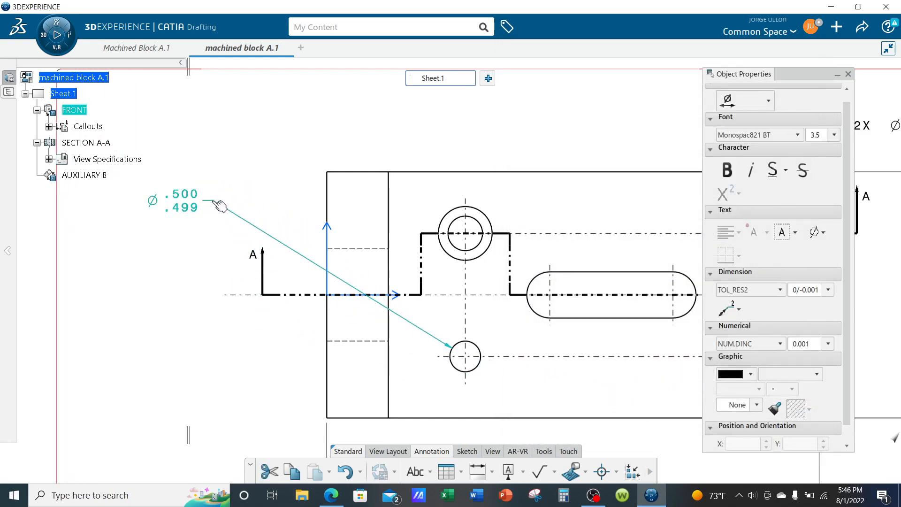
{"action": "left_click", "coordinate": [185, 267]}
Step: Insert the text 2X before the small hole's diameter dimension
{"action": "mouse_move", "coordinate": [186, 268]}
{"action": "middle_mouse_down"}
{"action": "mouse_move", "coordinate": [267, 286]}
{"action": "mouse_move", "coordinate": [181, 306]}
{"action": "middle_mouse_up"}
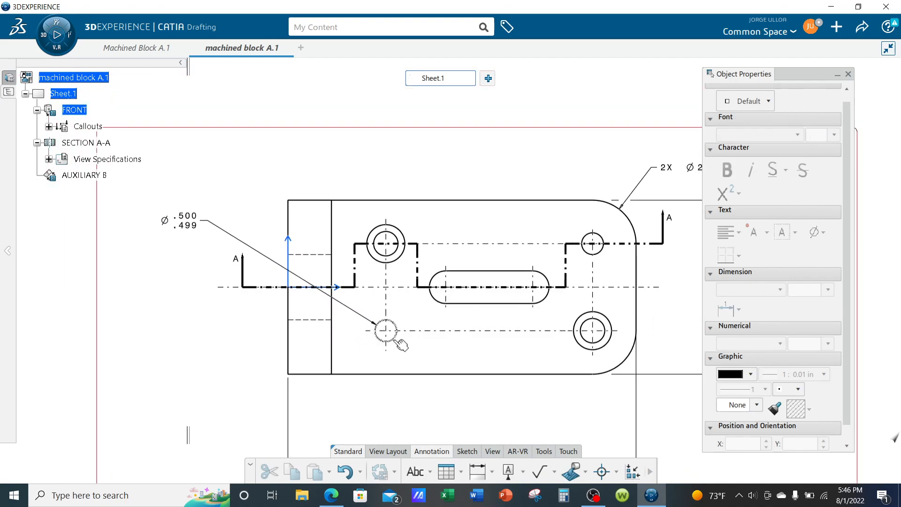
{"action": "scroll", "coordinate": [189, 226], "scroll_direction": "up", "scroll_amount": 3}
{"action": "left_click", "coordinate": [187, 223]}
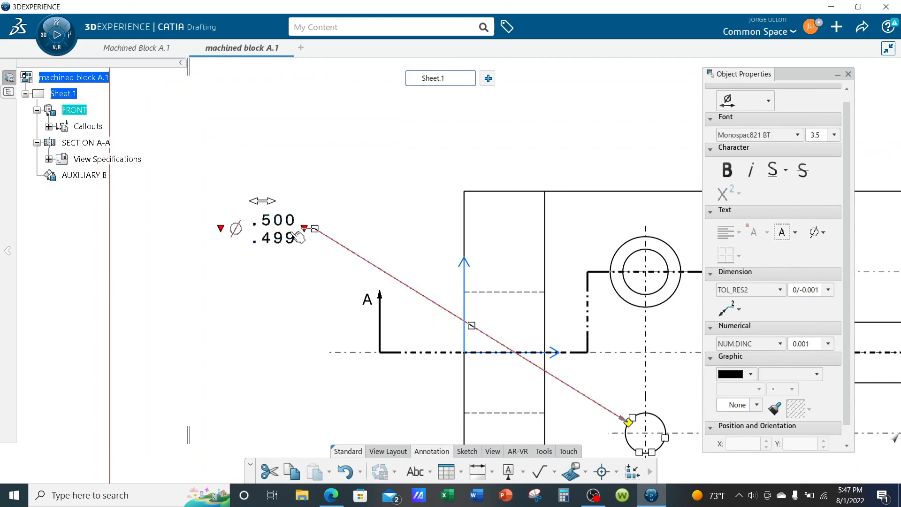
{"action": "left_click", "coordinate": [224, 231]}
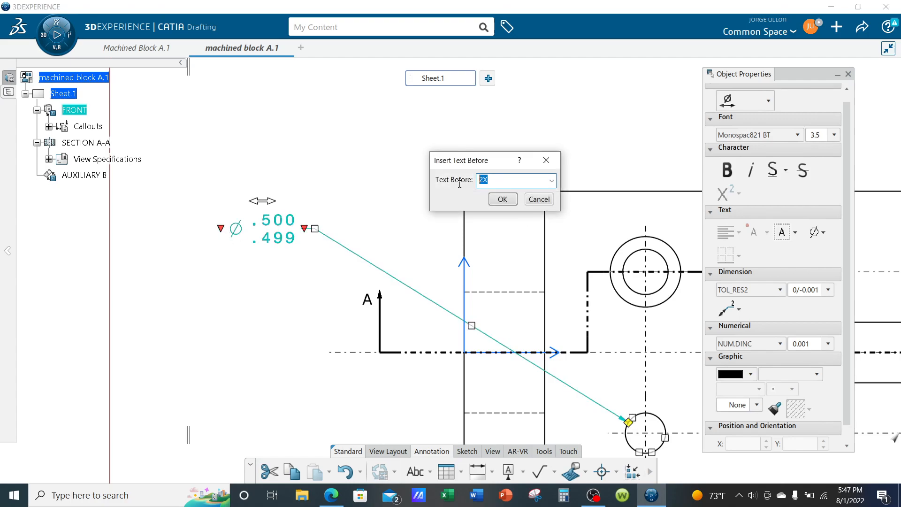
{"action": "type", "text": "2"}
{"action": "left_click", "coordinate": [509, 204]}
{"action": "left_click", "coordinate": [374, 173]}
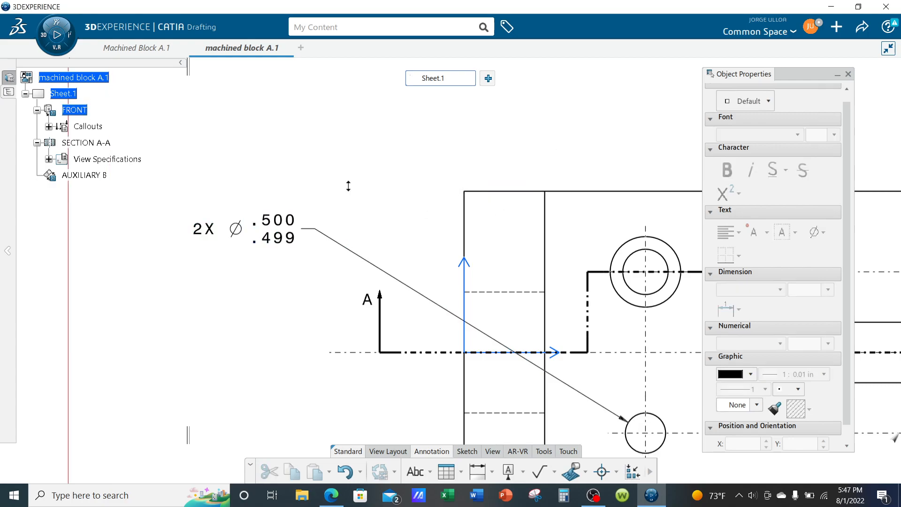
Step: Place a .005 position tolerance frame with datum references A, B and C beneath the small hole's 2X diameter dimension
{"action": "scroll", "coordinate": [346, 185], "scroll_direction": "down", "scroll_amount": 2}
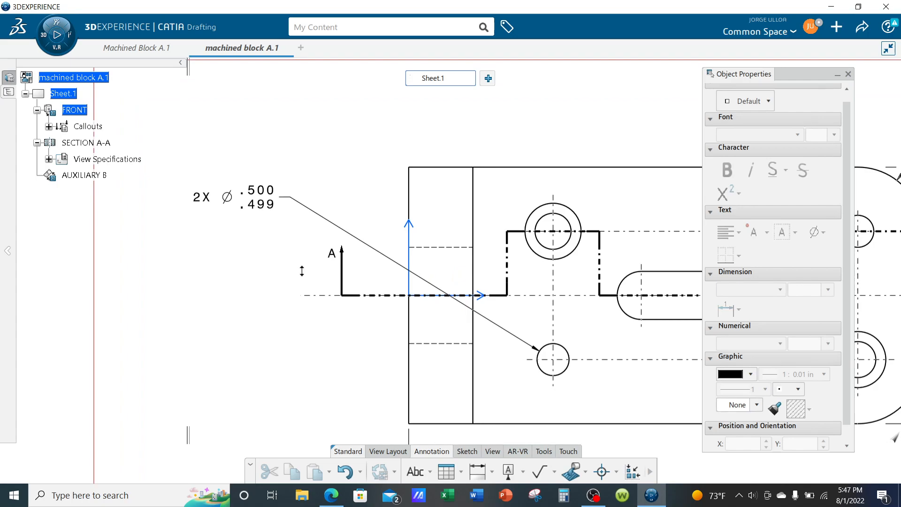
{"action": "scroll", "coordinate": [302, 272], "scroll_direction": "down", "scroll_amount": 1}
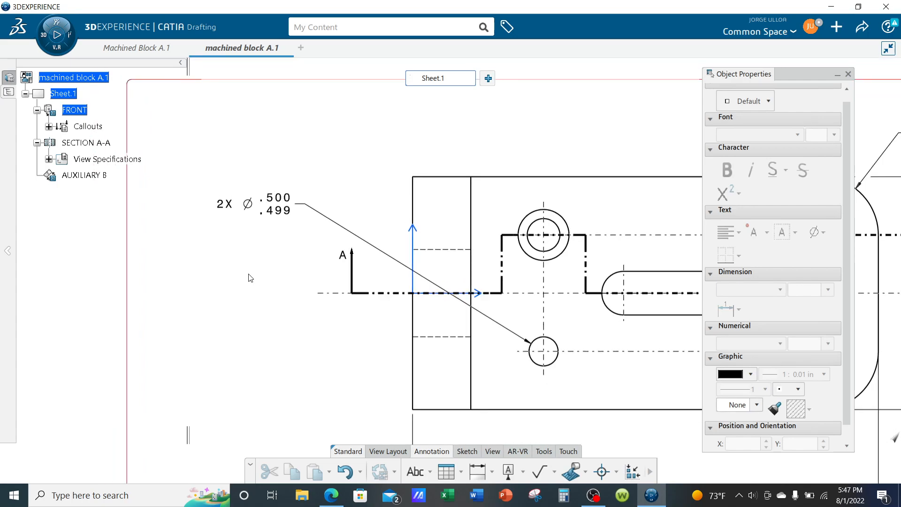
{"action": "left_click", "coordinate": [523, 471]}
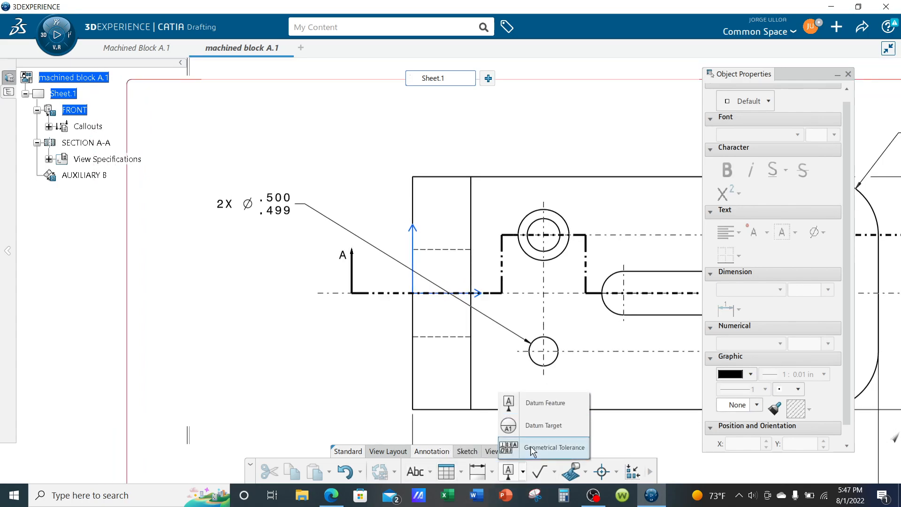
{"action": "left_click", "coordinate": [533, 449]}
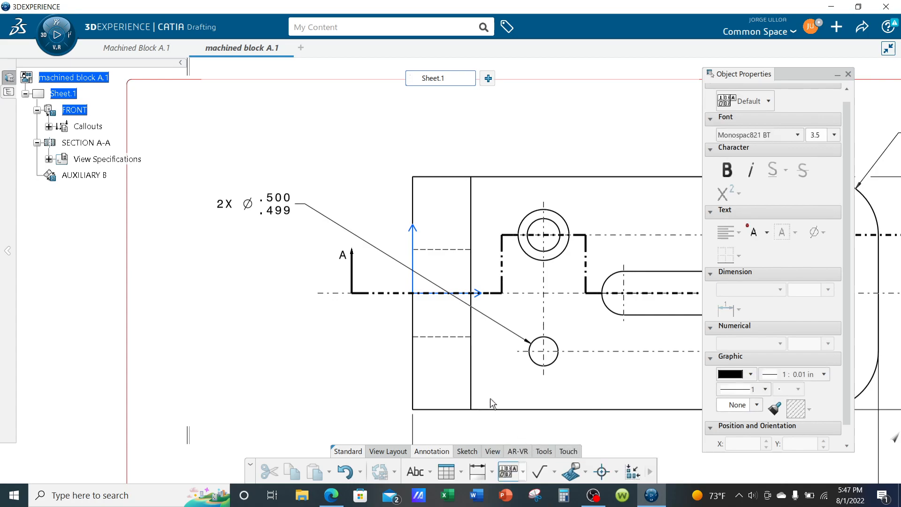
{"action": "left_click", "coordinate": [291, 225]}
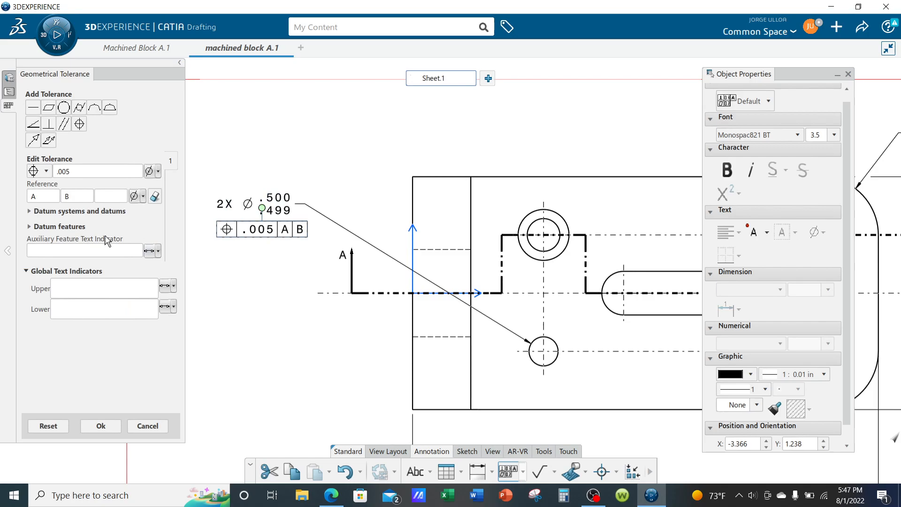
{"action": "left_click", "coordinate": [105, 197]}
{"action": "type", "text": "C"}
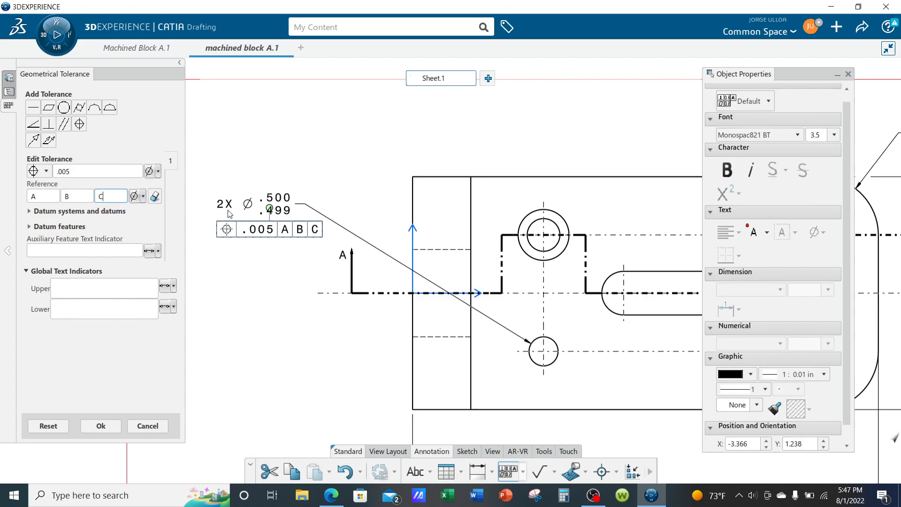
Step: Put a diameter symbol in front of the .005 value in the small hole's position tolerance
{"action": "left_click", "coordinate": [56, 172]}
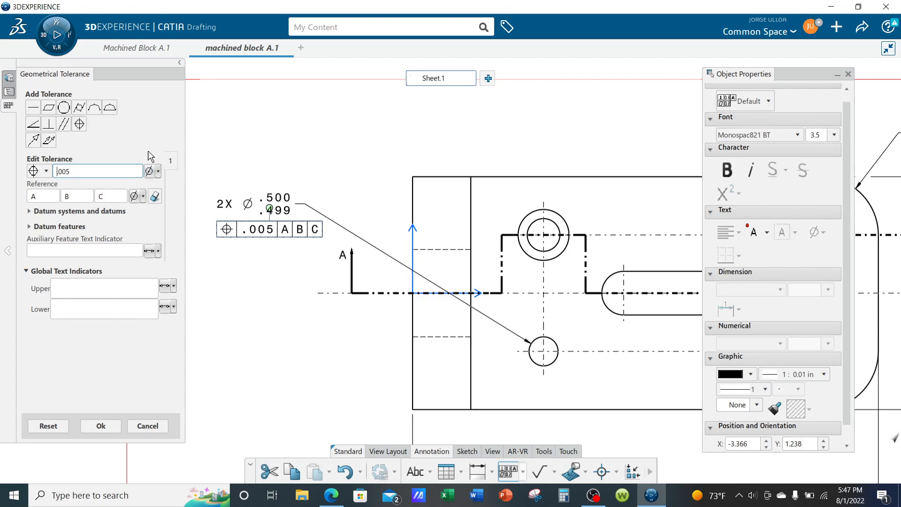
{"action": "left_click", "coordinate": [158, 171]}
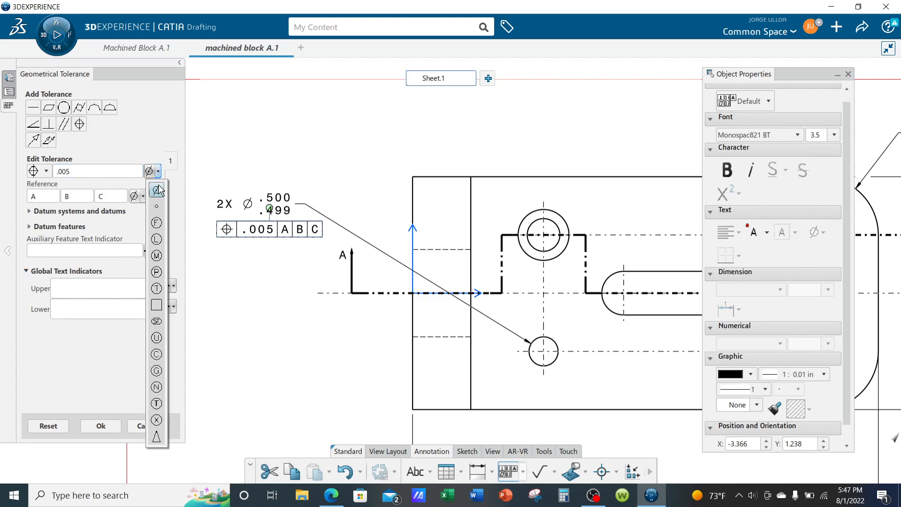
{"action": "left_click", "coordinate": [157, 190]}
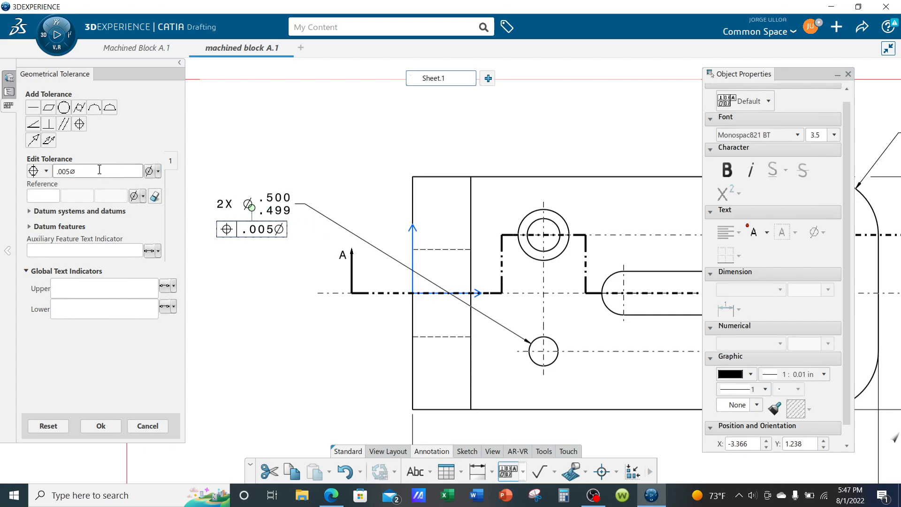
{"action": "type", "text": "."}
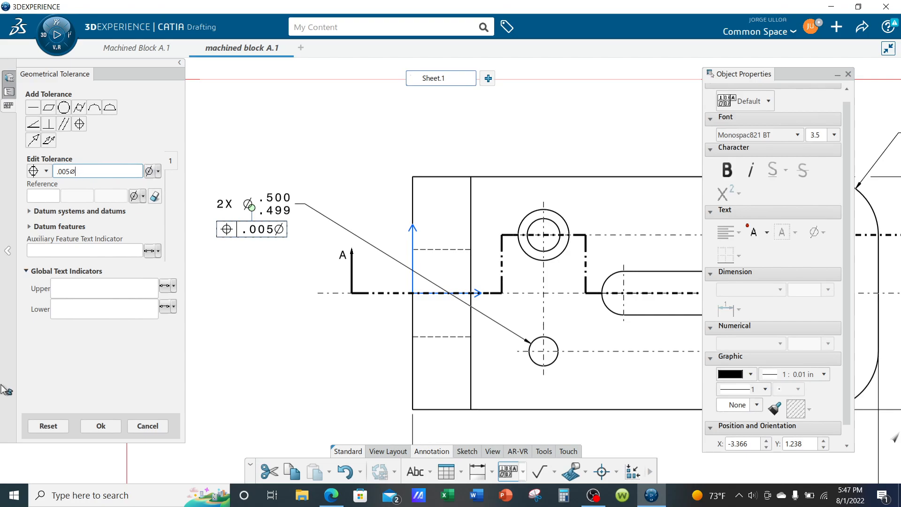
{"action": "type", "text": "005"}
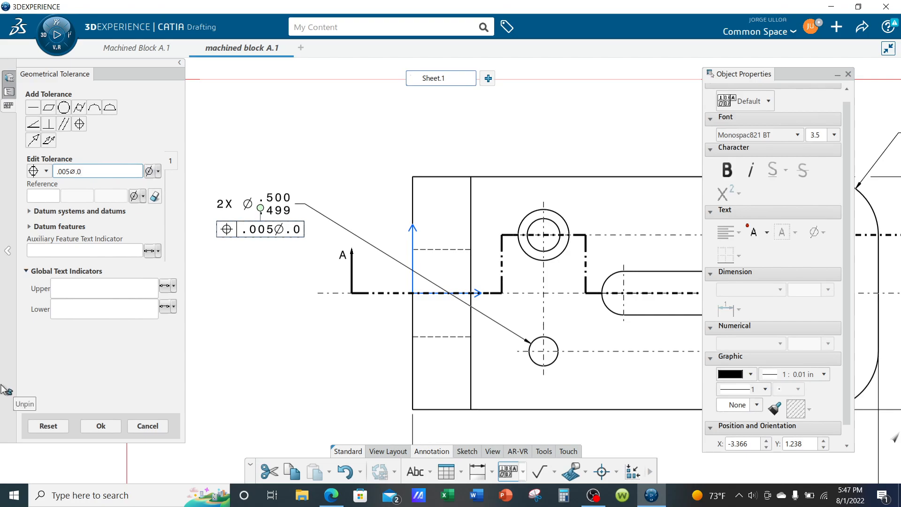
{"action": "key", "text": "Left"}
{"action": "key", "text": "Left"}
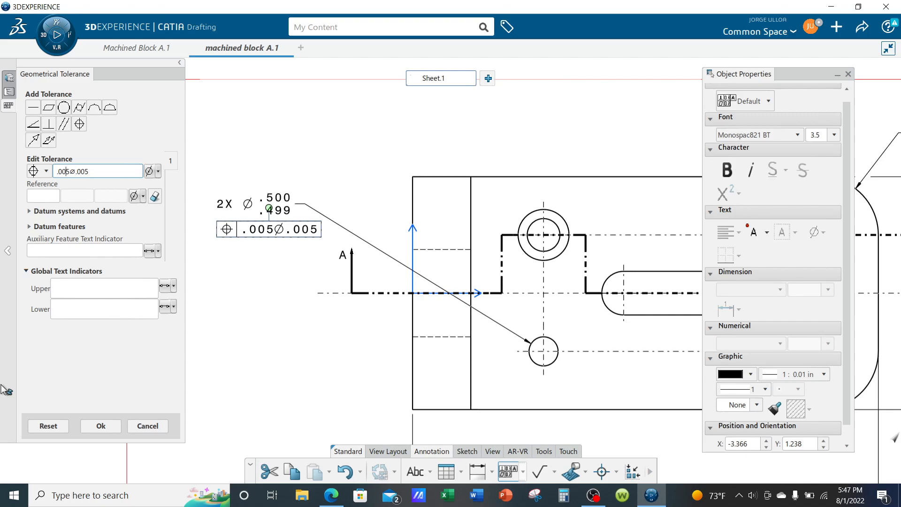
{"action": "key", "text": "BackSpace"}
{"action": "key", "text": "BackSpace"}
{"action": "key", "text": "BackSpace"}
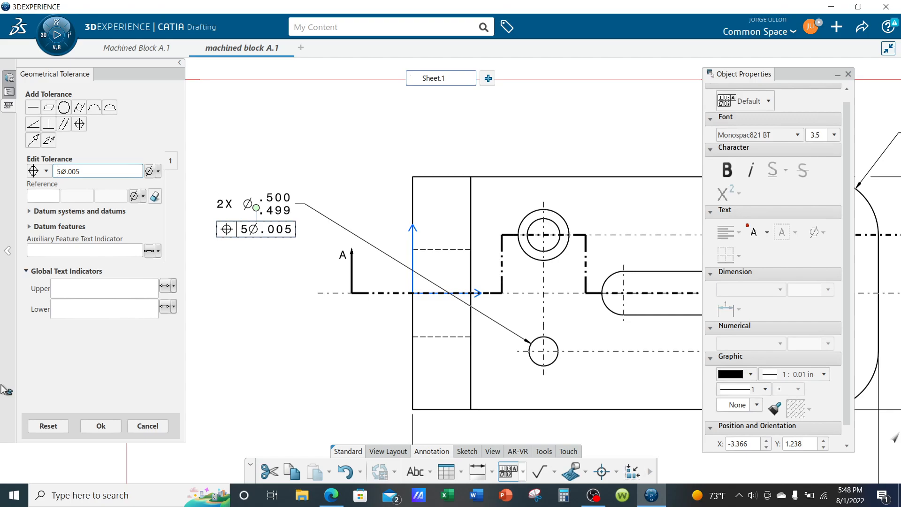
{"action": "key", "text": "Delete"}
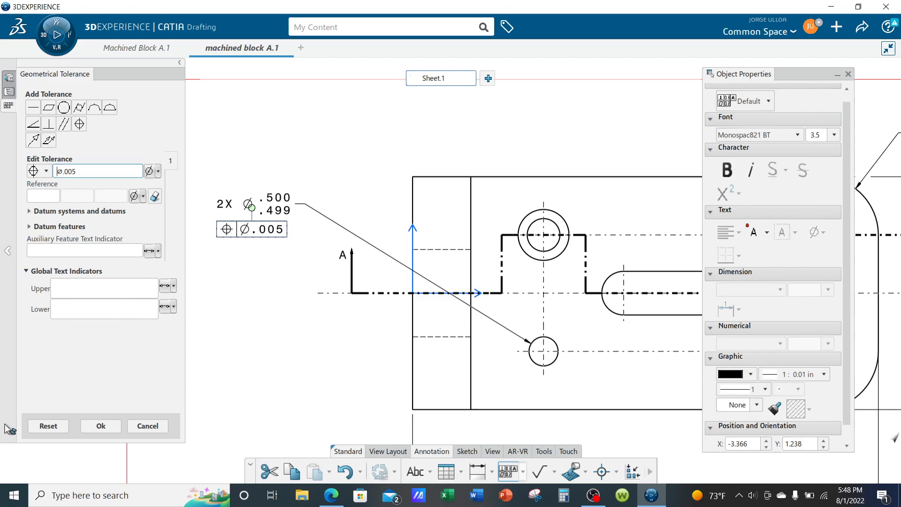
Step: Enter A, B and C as the datum references of the small hole's position tolerance and accept the frame
{"action": "left_click", "coordinate": [35, 197]}
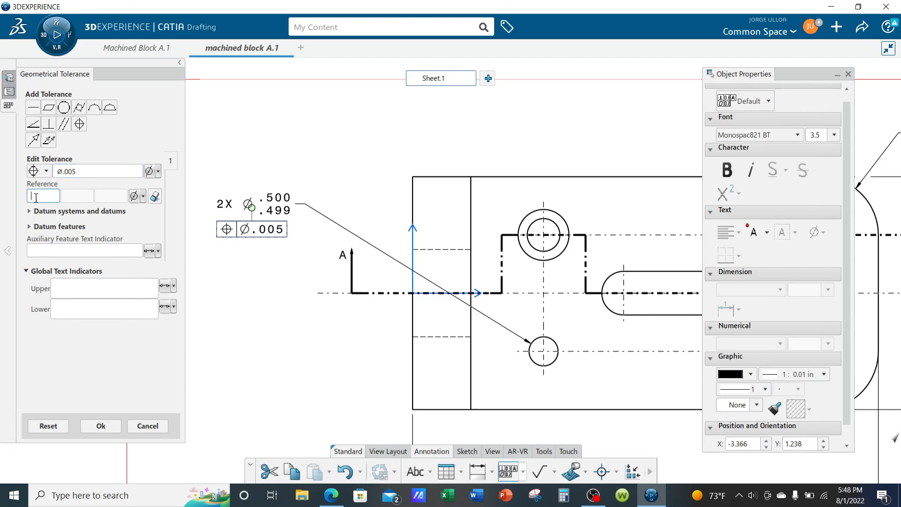
{"action": "type", "text": "A"}
{"action": "left_click", "coordinate": [73, 197]}
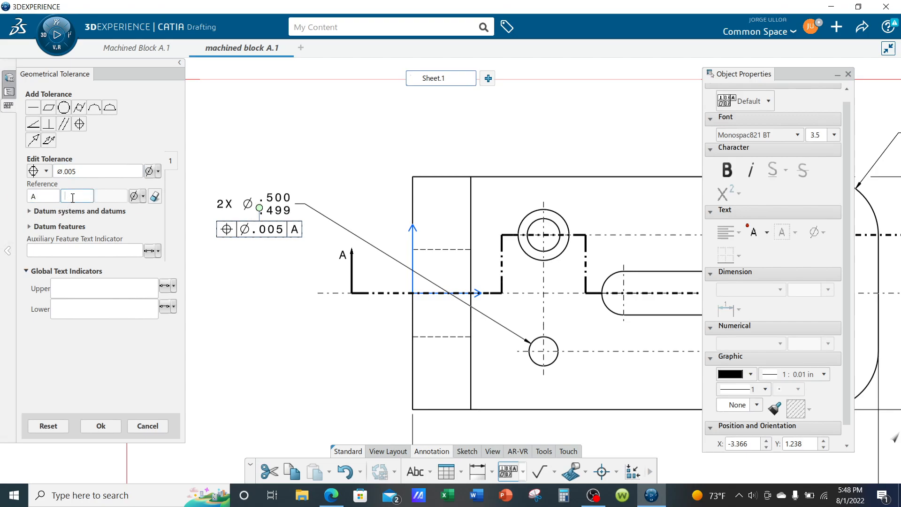
{"action": "type", "text": "B"}
{"action": "left_click", "coordinate": [106, 196]}
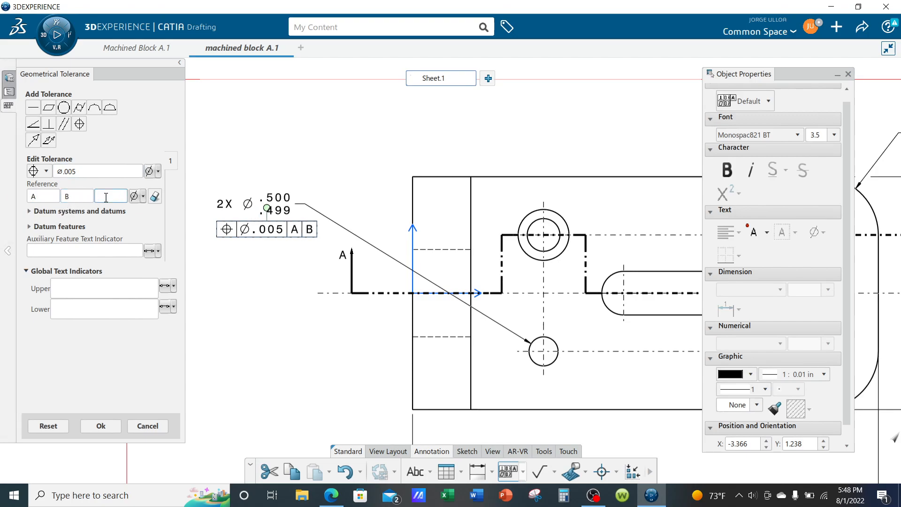
{"action": "type", "text": "C"}
{"action": "left_click", "coordinate": [351, 355]}
{"action": "mouse_move", "coordinate": [345, 324]}
{"action": "middle_mouse_down", "text": "ctrl"}
{"action": "mouse_move", "coordinate": [348, 341]}
{"action": "mouse_move", "coordinate": [306, 316]}
{"action": "middle_mouse_up", "text": "ctrl"}
{"action": "left_click", "coordinate": [348, 341]}
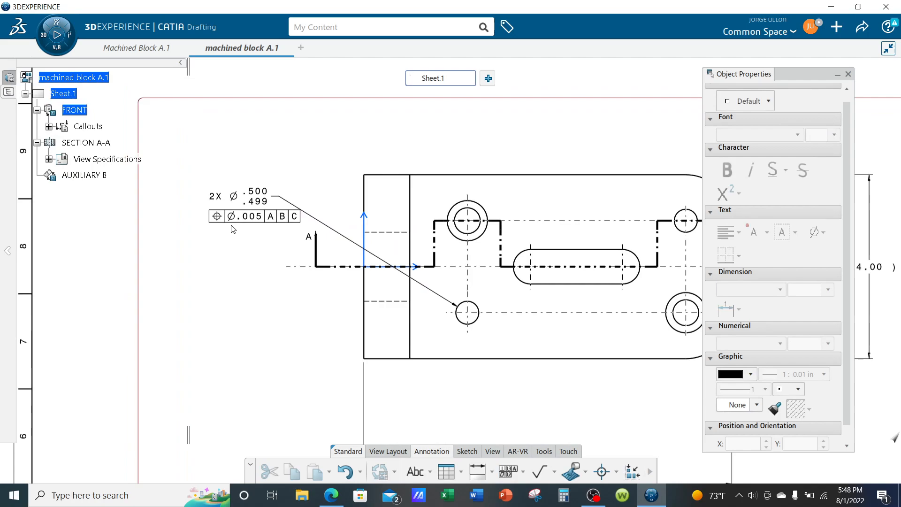
Step: Put a diameter symbol in front of the .005 position tolerance value of the 1.500/1.499 hole in the auxiliary view
{"action": "middle_click_drag", "start_coordinate": [283, 286], "coordinate": [292, 308], "text": "ctrl"}
{"action": "middle_click_drag", "start_coordinate": [507, 345], "coordinate": [356, 258]}
{"action": "middle_click_drag", "start_coordinate": [582, 351], "coordinate": [447, 281]}
{"action": "middle_click_drag", "start_coordinate": [610, 374], "coordinate": [505, 334]}
{"action": "mouse_move", "coordinate": [674, 378]}
{"action": "middle_mouse_down"}
{"action": "mouse_move", "coordinate": [560, 335]}
{"action": "mouse_move", "coordinate": [539, 351]}
{"action": "mouse_move", "coordinate": [551, 286]}
{"action": "mouse_move", "coordinate": [617, 318]}
{"action": "mouse_move", "coordinate": [527, 301]}
{"action": "mouse_move", "coordinate": [533, 279]}
{"action": "middle_mouse_up"}
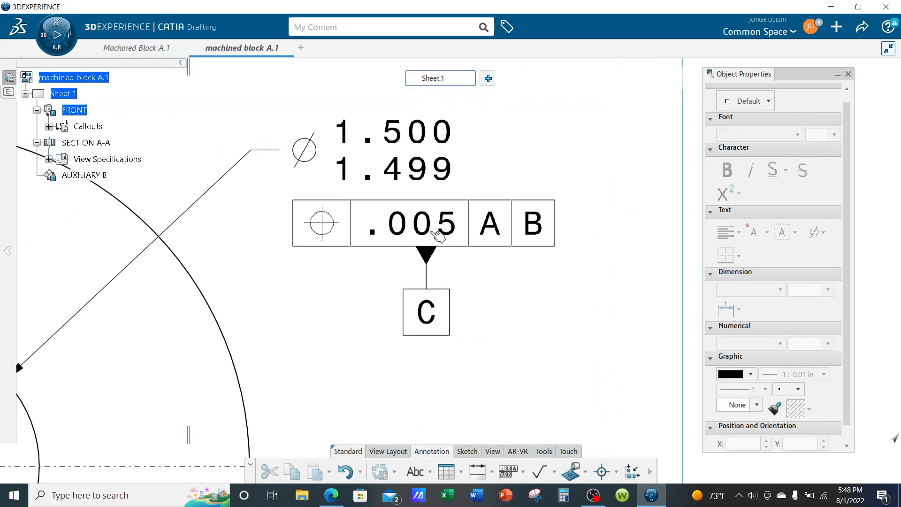
{"action": "double_click", "coordinate": [373, 224]}
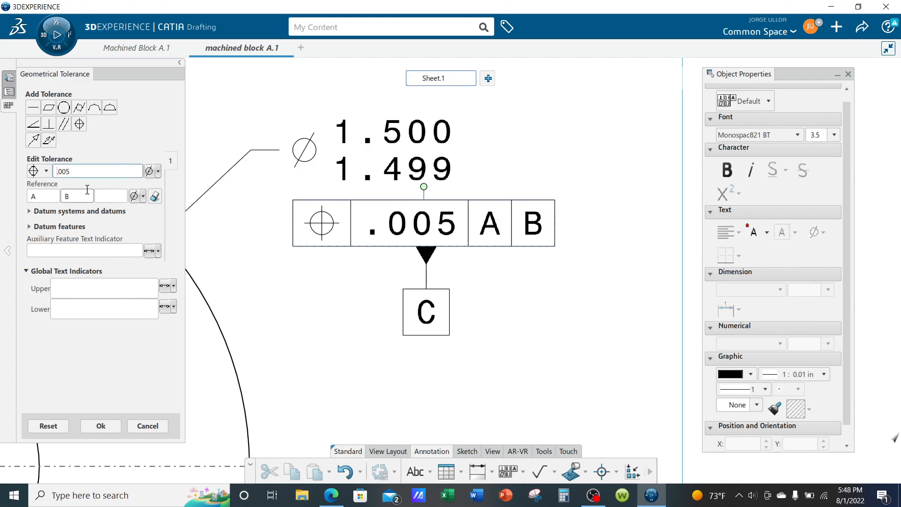
{"action": "left_click", "coordinate": [149, 172]}
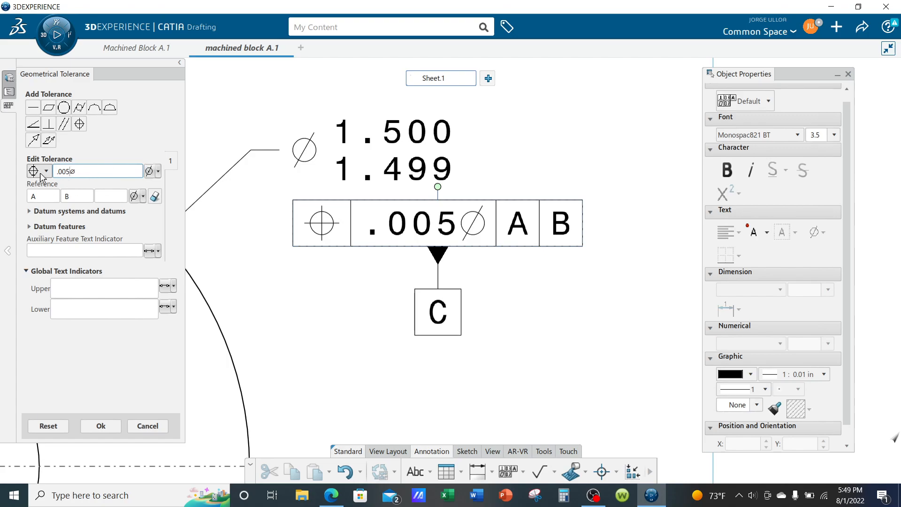
{"action": "key", "text": "BackSpace"}
{"action": "key", "text": "BackSpace"}
{"action": "key", "text": "BackSpace"}
{"action": "key", "text": "BackSpace"}
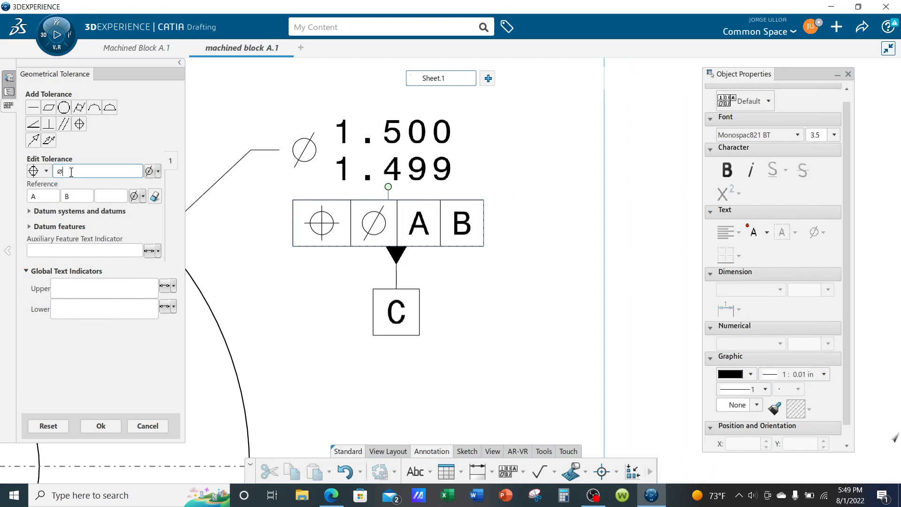
{"action": "type", "text": ".005"}
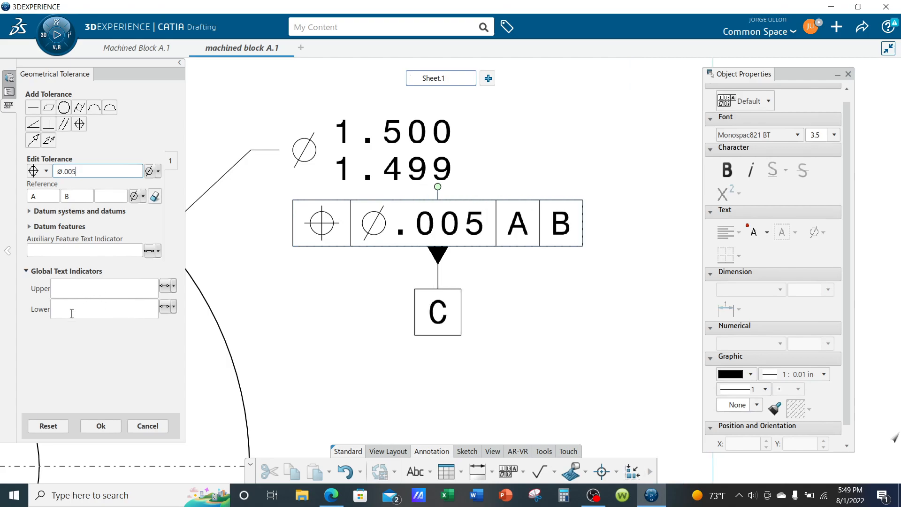
{"action": "left_click", "coordinate": [100, 426]}
Step: Move the front view's 2X small-hole diameter dimension farther out from the block and realign its position tolerance frame beneath it
{"action": "scroll", "coordinate": [347, 381], "scroll_direction": "down", "scroll_amount": 5}
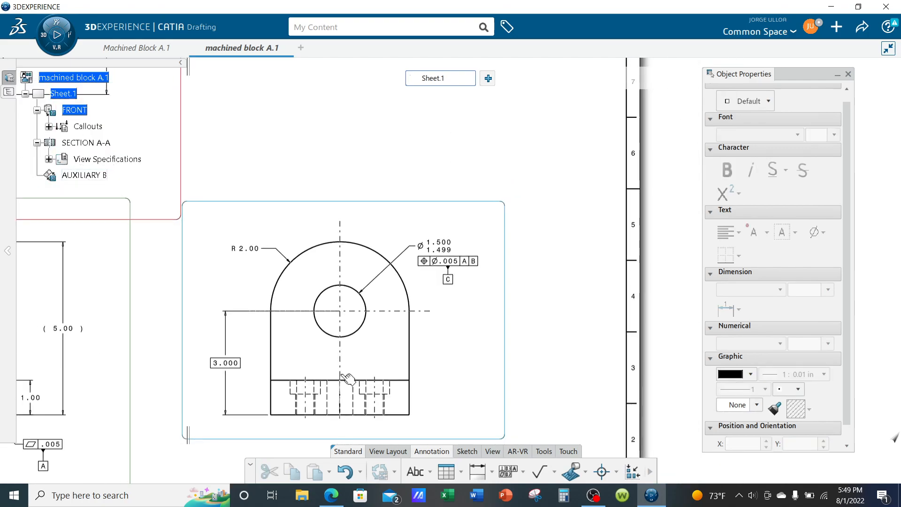
{"action": "middle_click_drag", "start_coordinate": [449, 307], "coordinate": [452, 344], "text": "ctrl"}
{"action": "middle_click_drag", "start_coordinate": [312, 298], "coordinate": [394, 342]}
{"action": "middle_click_drag", "start_coordinate": [276, 258], "coordinate": [544, 392]}
{"action": "mouse_move", "coordinate": [336, 306]}
{"action": "middle_mouse_down", "text": "ctrl"}
{"action": "mouse_move", "coordinate": [360, 261]}
{"action": "mouse_move", "coordinate": [354, 211]}
{"action": "middle_mouse_up", "text": "ctrl"}
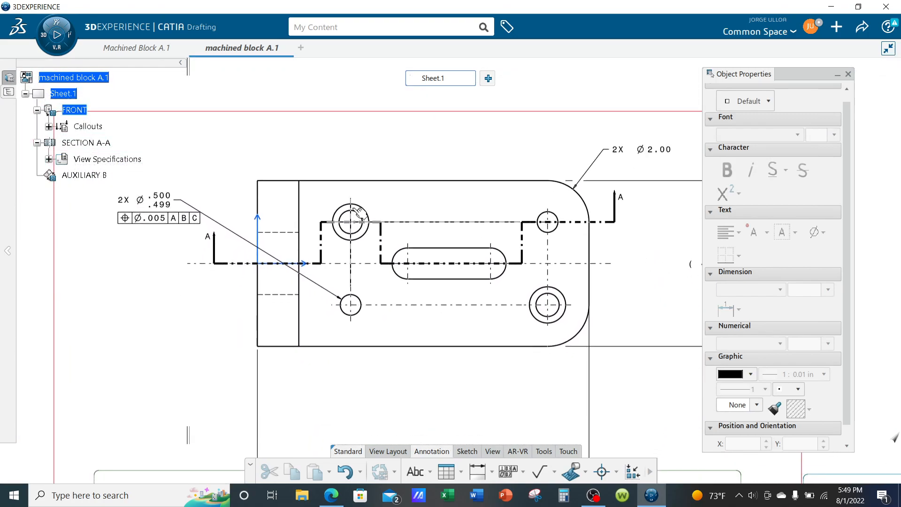
{"action": "mouse_move", "coordinate": [176, 268]}
{"action": "middle_mouse_down"}
{"action": "mouse_move", "coordinate": [425, 304]}
{"action": "mouse_move", "coordinate": [425, 277]}
{"action": "middle_mouse_up"}
{"action": "left_click", "coordinate": [331, 203]}
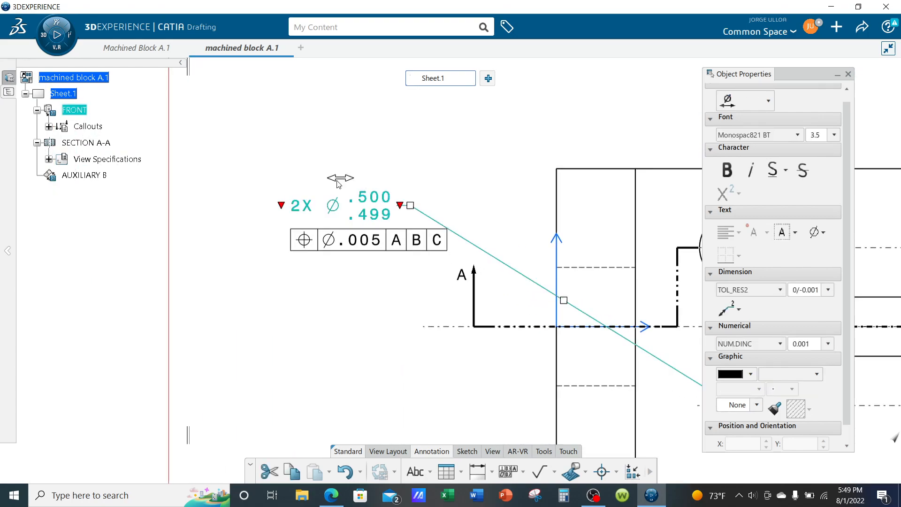
{"action": "left_click_drag", "start_coordinate": [331, 181], "coordinate": [241, 181]}
{"action": "left_click", "coordinate": [249, 322]}
{"action": "left_click_drag", "start_coordinate": [283, 240], "coordinate": [308, 246]}
{"action": "left_click_drag", "start_coordinate": [299, 277], "coordinate": [300, 307]}
{"action": "scroll", "coordinate": [416, 333], "scroll_direction": "down", "scroll_amount": 2}
Step: Add a diameter dimension to the inner circle of the front view's upper counterbored hole and set its numerical format to NUM.DINC
{"action": "mouse_move", "coordinate": [416, 334]}
{"action": "middle_mouse_down"}
{"action": "mouse_move", "coordinate": [313, 316]}
{"action": "mouse_move", "coordinate": [362, 332]}
{"action": "mouse_move", "coordinate": [233, 331]}
{"action": "middle_mouse_up"}
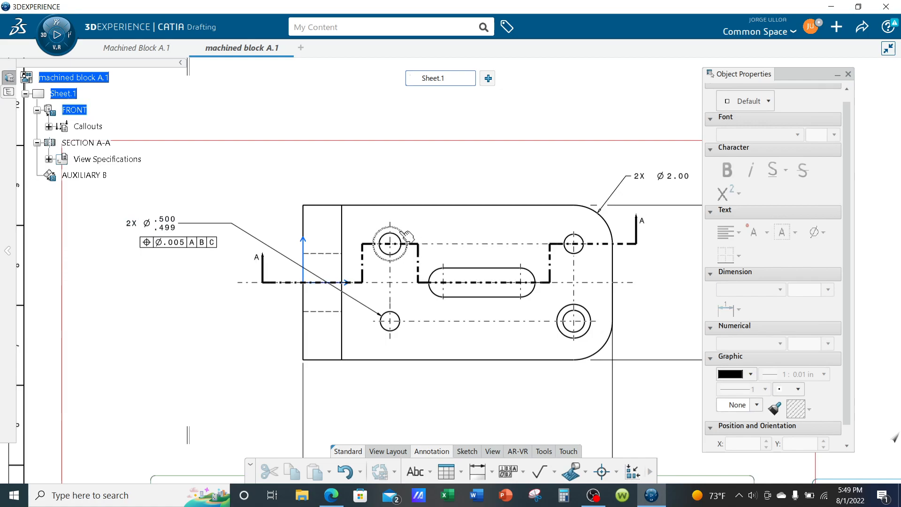
{"action": "mouse_move", "coordinate": [413, 326]}
{"action": "middle_mouse_down"}
{"action": "mouse_move", "coordinate": [406, 322]}
{"action": "mouse_move", "coordinate": [412, 346]}
{"action": "mouse_move", "coordinate": [460, 412]}
{"action": "middle_mouse_up"}
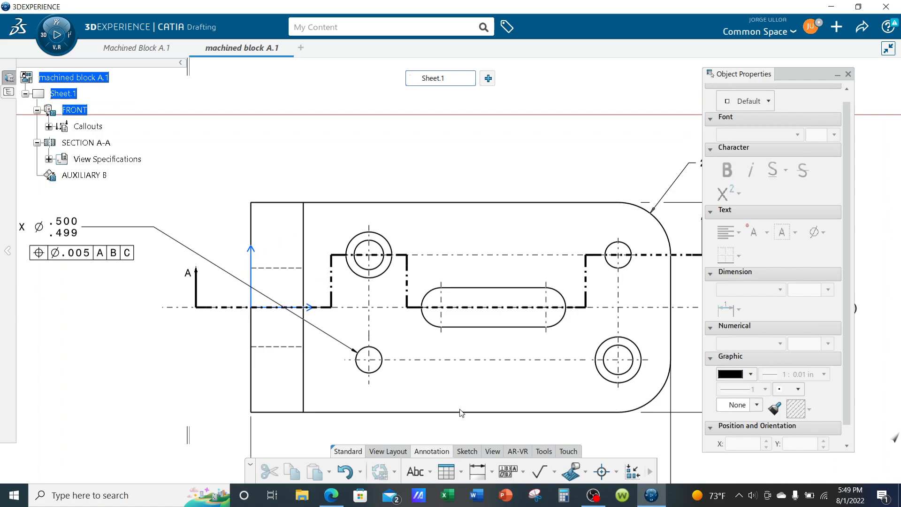
{"action": "left_click", "coordinate": [477, 472]}
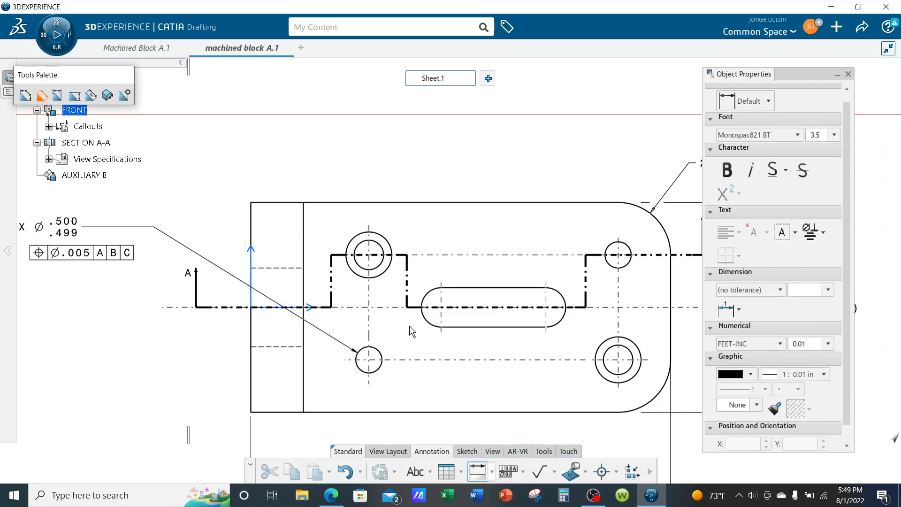
{"action": "left_click", "coordinate": [366, 251]}
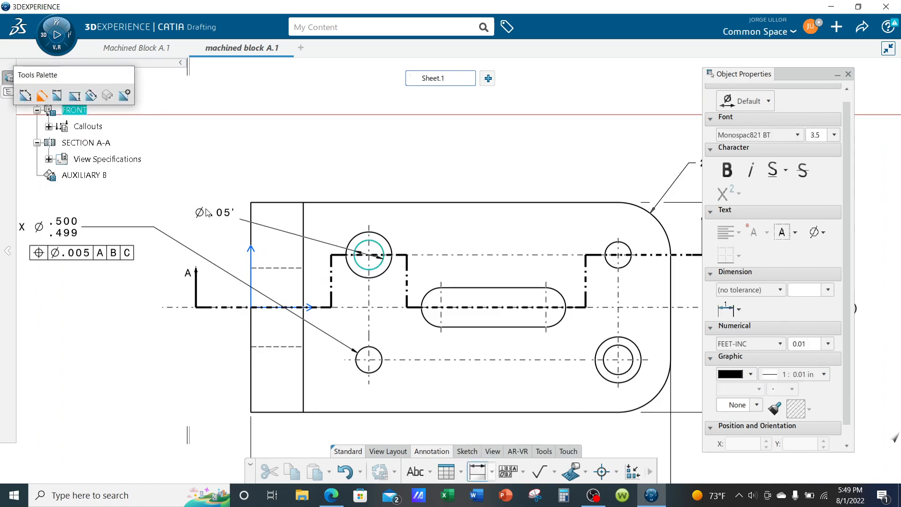
{"action": "left_click", "coordinate": [174, 192]}
{"action": "middle_click_drag", "start_coordinate": [207, 237], "coordinate": [258, 260]}
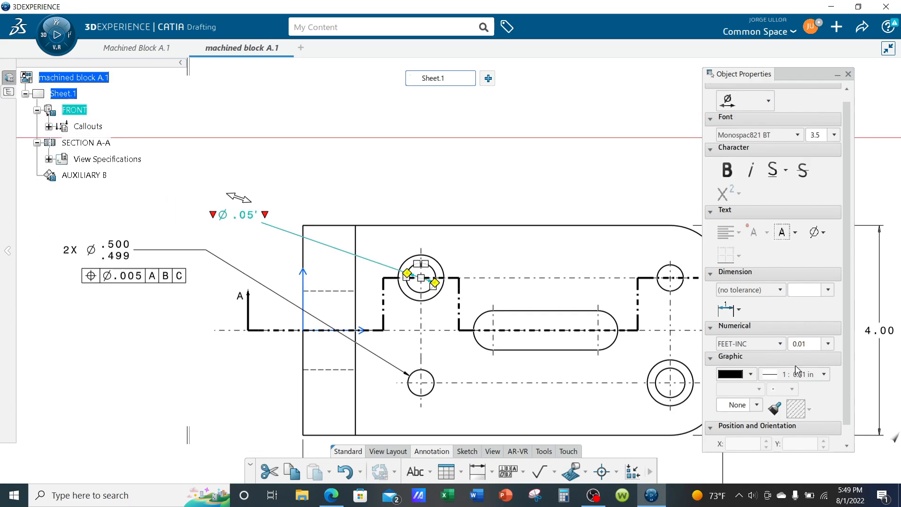
{"action": "left_click", "coordinate": [763, 343]}
{"action": "left_click", "coordinate": [765, 188]}
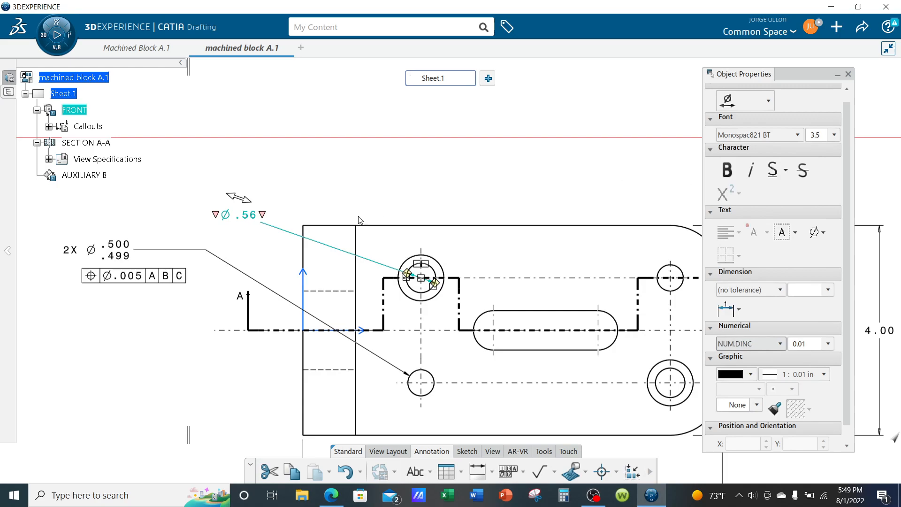
Step: Change the dimension line of the counterbored hole's inner diameter to the two-part representation
{"action": "left_click", "coordinate": [247, 229]}
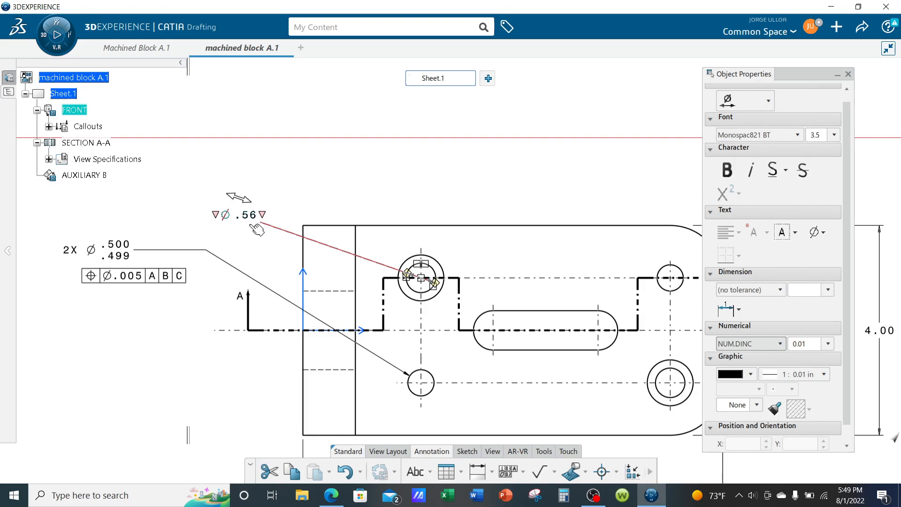
{"action": "left_click", "coordinate": [258, 229]}
{"action": "left_click", "coordinate": [117, 257], "text": "ctrl"}
{"action": "left_click", "coordinate": [770, 290]}
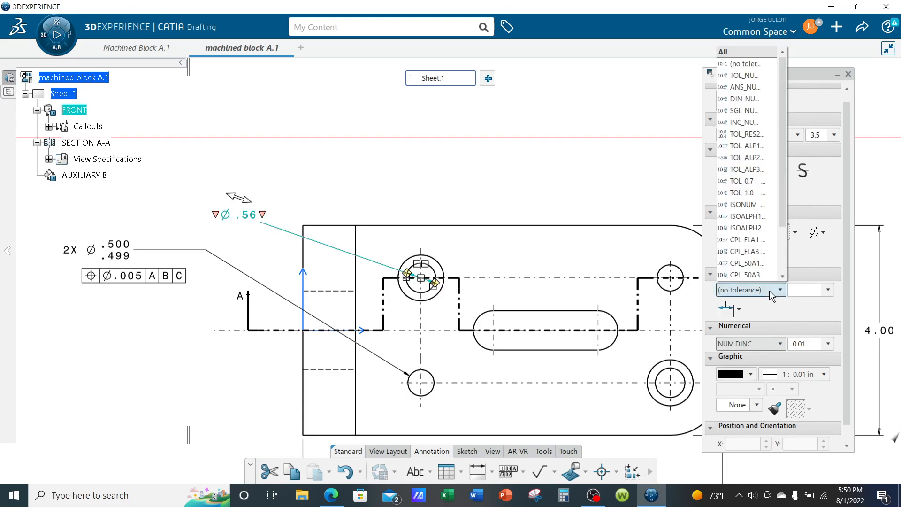
{"action": "left_click", "coordinate": [770, 290]}
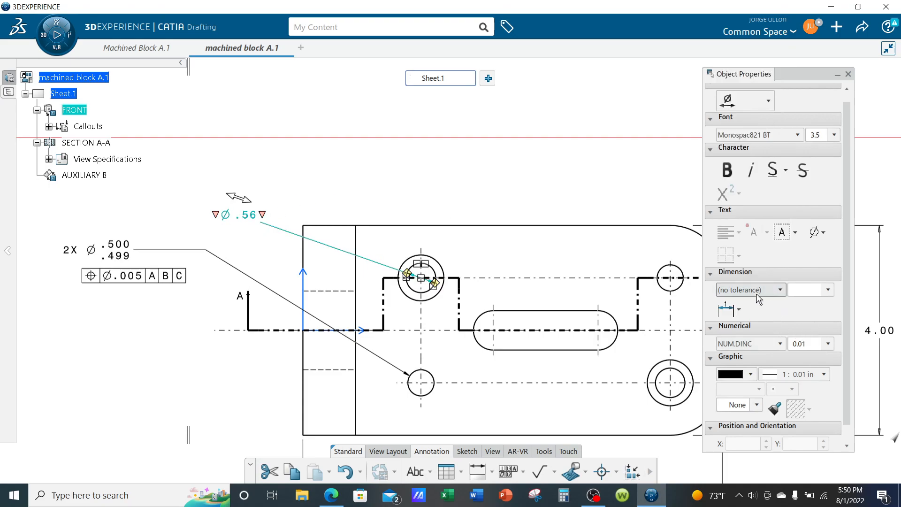
{"action": "left_click", "coordinate": [739, 311]}
{"action": "left_click", "coordinate": [735, 358]}
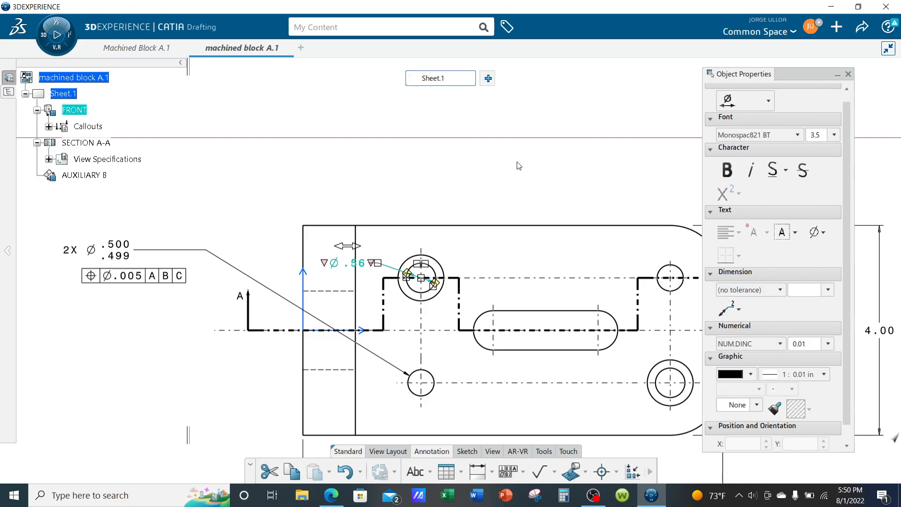
{"action": "left_click", "coordinate": [456, 165]}
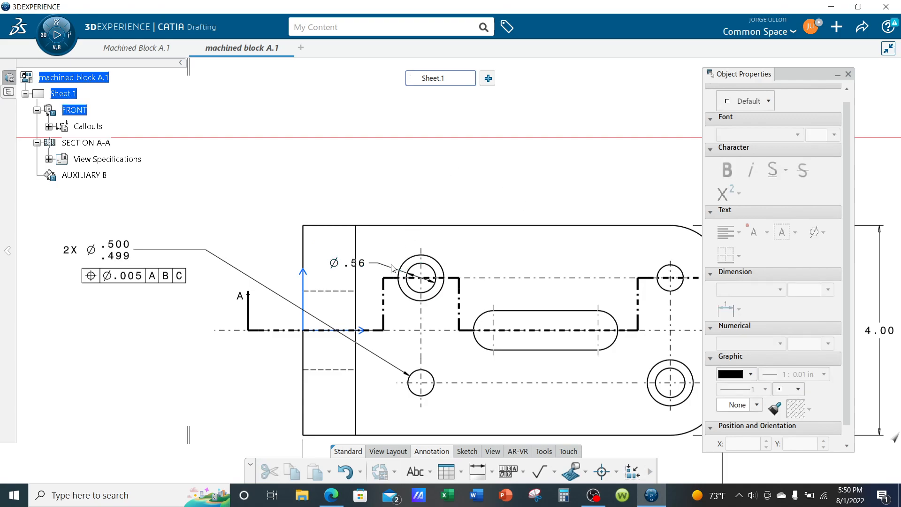
Step: Turn off Symbol 2 on the inner diameter's dimension line and move the dimension outside the block, above the small hole's callout
{"action": "right_click", "coordinate": [394, 272]}
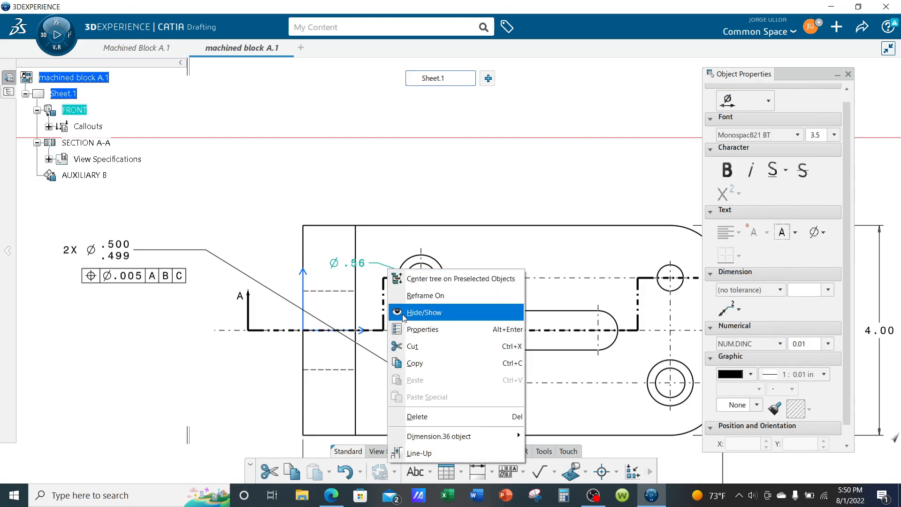
{"action": "left_click", "coordinate": [453, 328]}
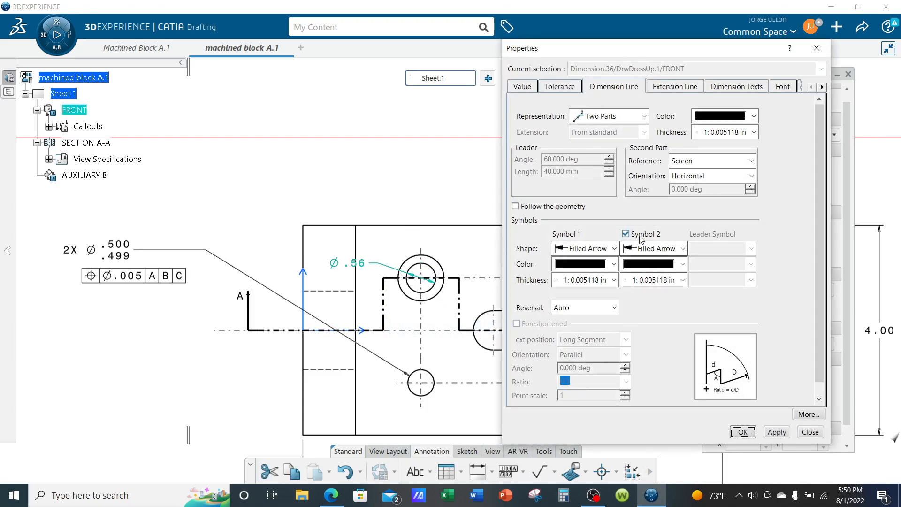
{"action": "left_click", "coordinate": [626, 233]}
{"action": "left_click", "coordinate": [743, 431]}
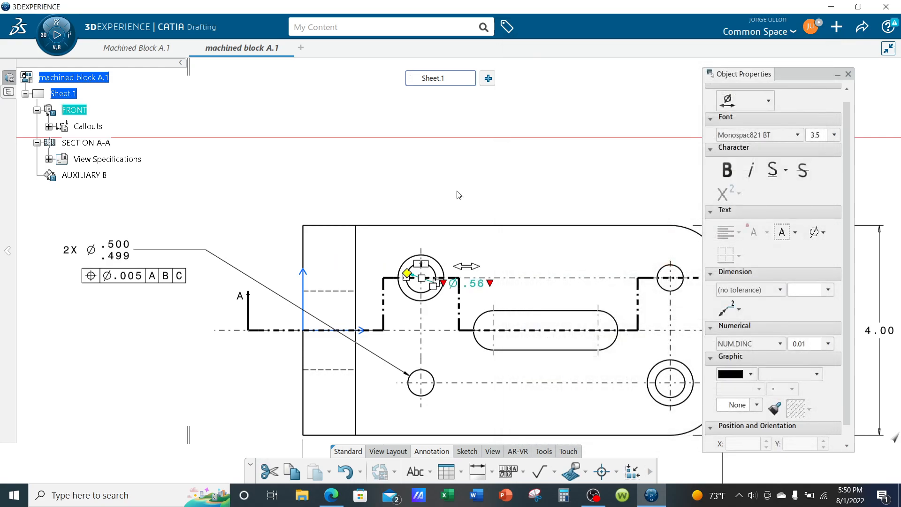
{"action": "left_click", "coordinate": [430, 157]}
{"action": "left_click_drag", "start_coordinate": [488, 289], "coordinate": [237, 208]}
Step: Insert the text 2X before the counterbored hole's inner diameter dimension
{"action": "left_click", "coordinate": [183, 206]}
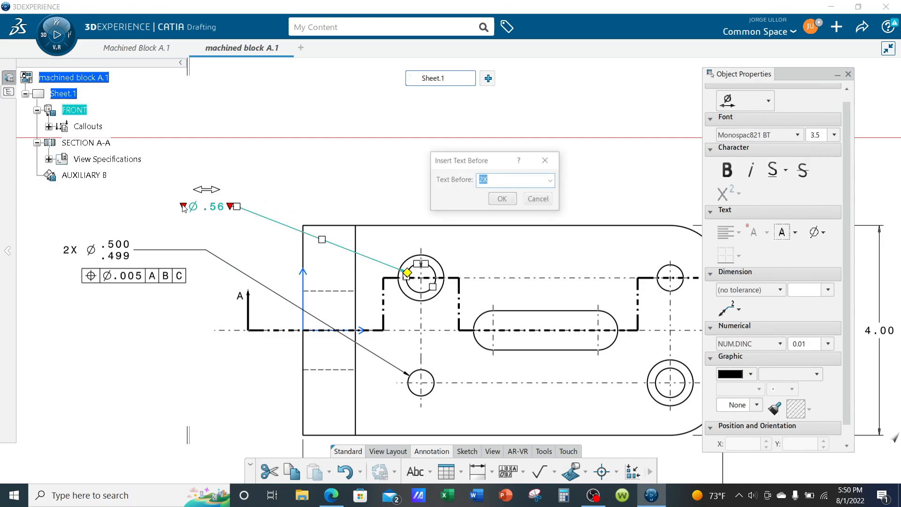
{"action": "left_click", "coordinate": [503, 199]}
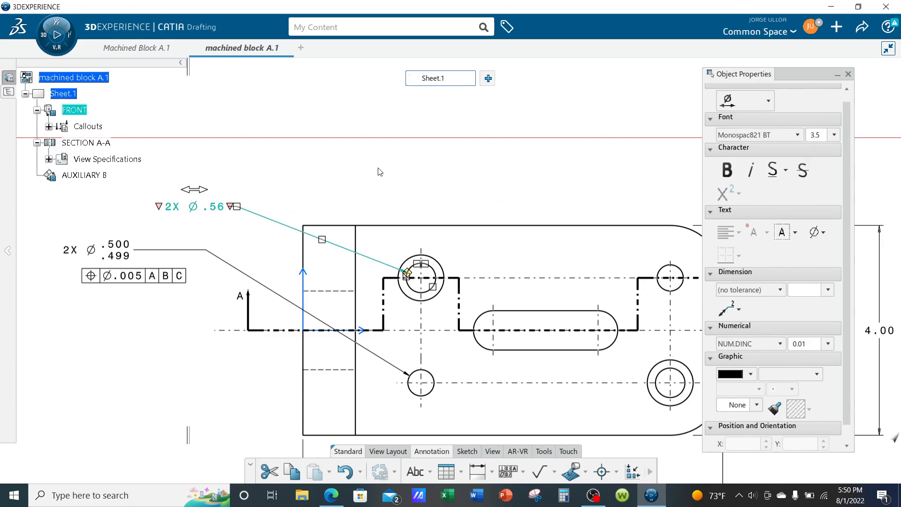
{"action": "left_click", "coordinate": [367, 183]}
Step: Add a diameter dimension to the counterbore's outer circle, above the block, and set its numerical format to NUM.DINC
{"action": "mouse_move", "coordinate": [356, 182]}
{"action": "middle_mouse_down"}
{"action": "mouse_move", "coordinate": [433, 160]}
{"action": "mouse_move", "coordinate": [425, 177]}
{"action": "middle_mouse_up"}
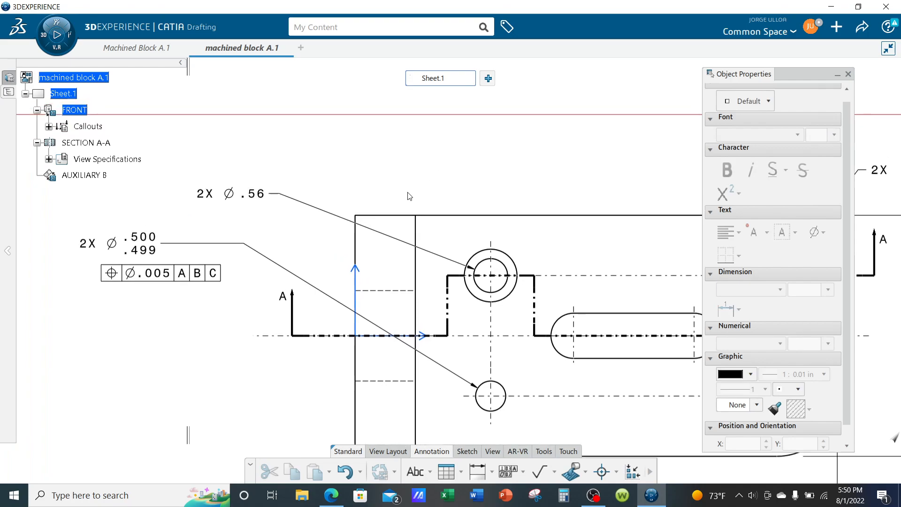
{"action": "left_click", "coordinate": [477, 471]}
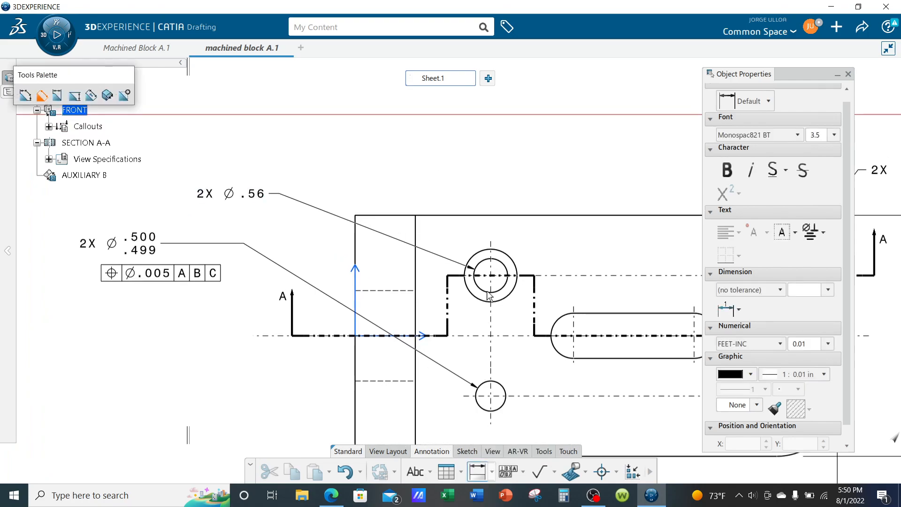
{"action": "left_click", "coordinate": [517, 262]}
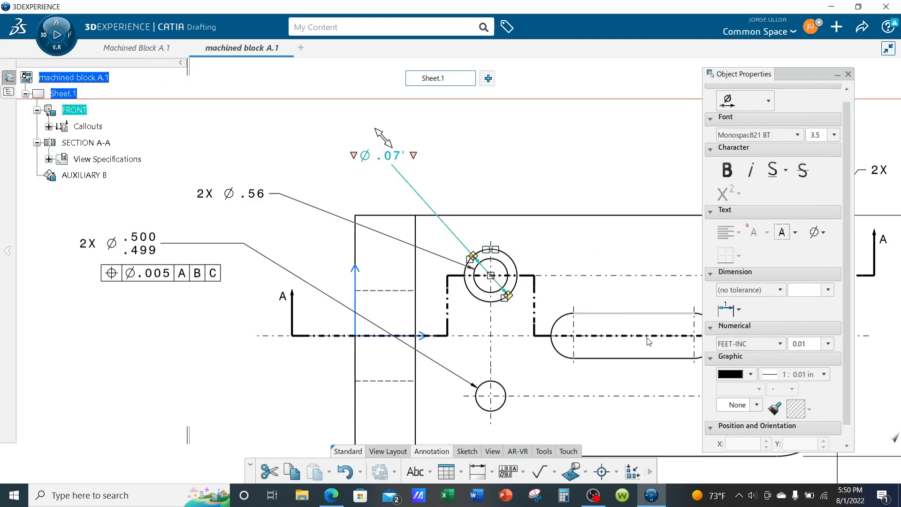
{"action": "left_click", "coordinate": [761, 344]}
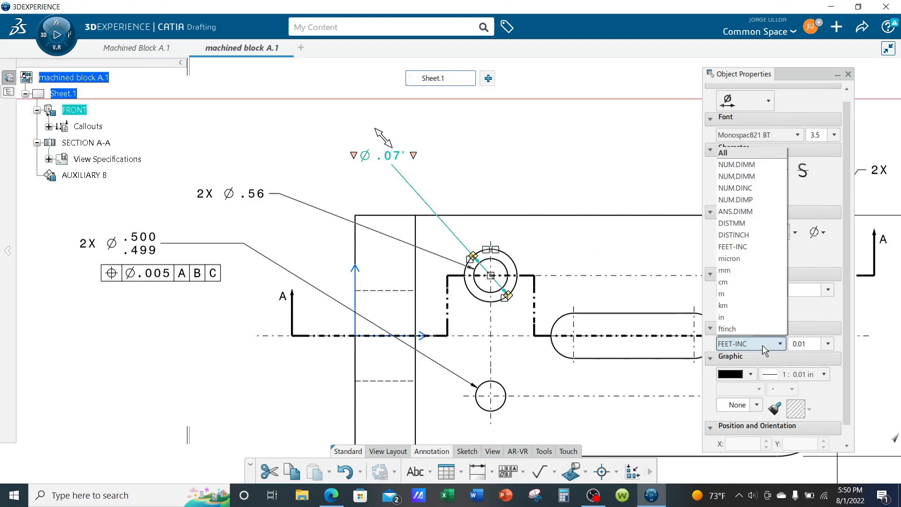
{"action": "left_click", "coordinate": [746, 190]}
{"action": "left_click", "coordinate": [562, 162]}
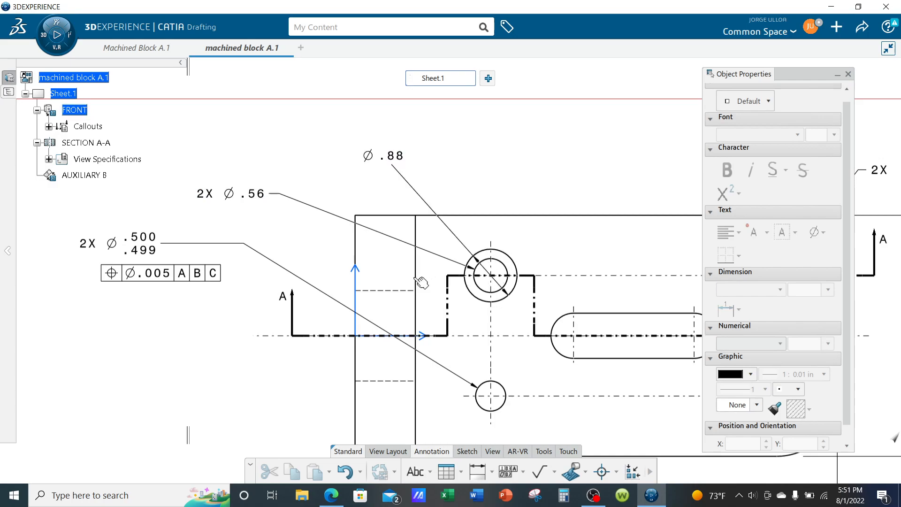
Step: Place a text note beneath the 2X Ø.56 dimension and insert the counterbore symbol in it
{"action": "middle_click_drag", "start_coordinate": [399, 285], "coordinate": [479, 304]}
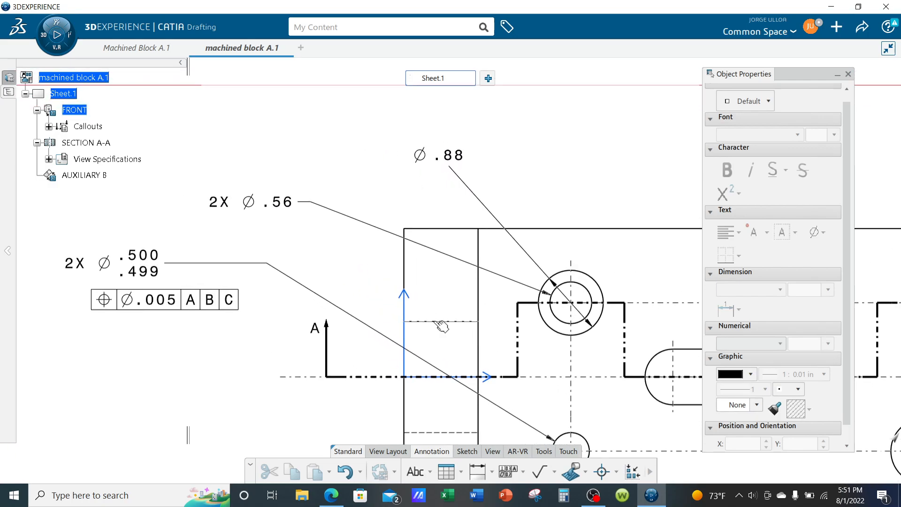
{"action": "left_click", "coordinate": [415, 471]}
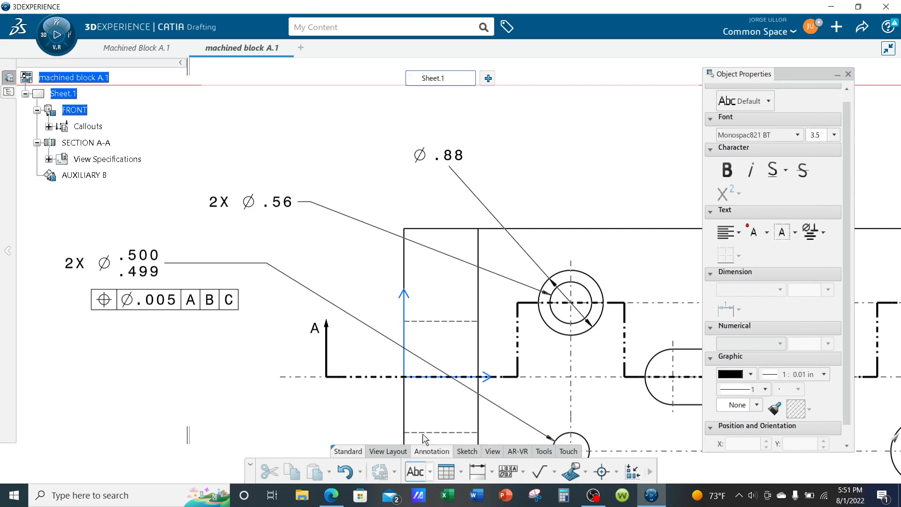
{"action": "left_click", "coordinate": [288, 205]}
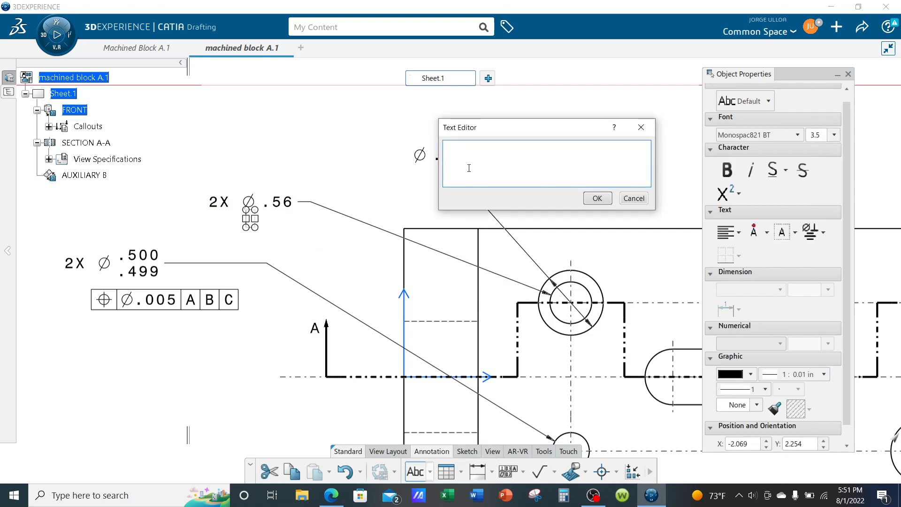
{"action": "left_click_drag", "start_coordinate": [489, 131], "coordinate": [575, 122]}
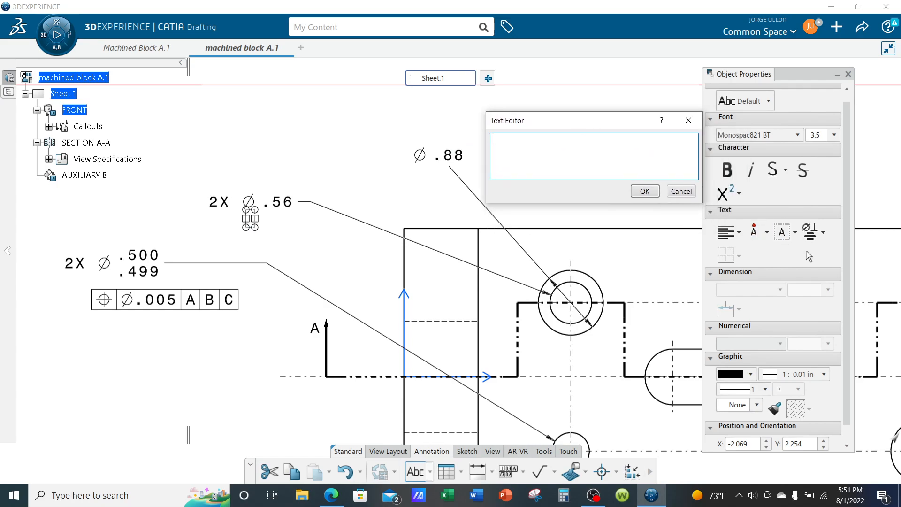
{"action": "left_click", "coordinate": [823, 232]}
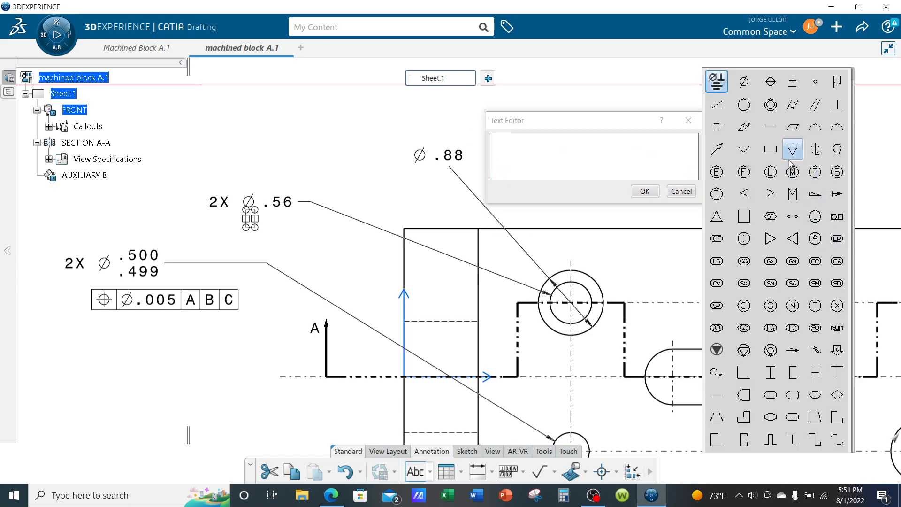
{"action": "left_click", "coordinate": [770, 149]}
{"action": "left_click", "coordinate": [514, 143]}
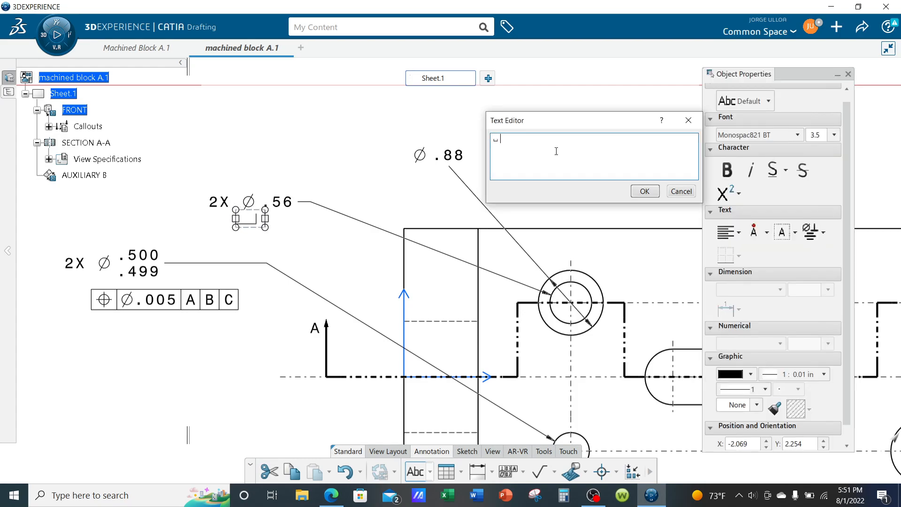
Step: Add the diameter symbol and the value .88 after the counterbore symbol in the note
{"action": "left_click", "coordinate": [823, 233]}
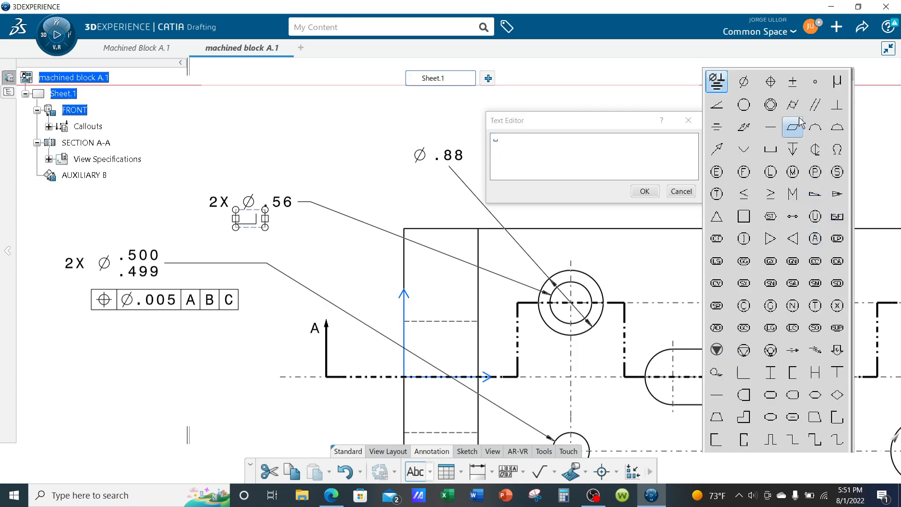
{"action": "left_click", "coordinate": [774, 107]}
{"action": "left_click", "coordinate": [532, 140]}
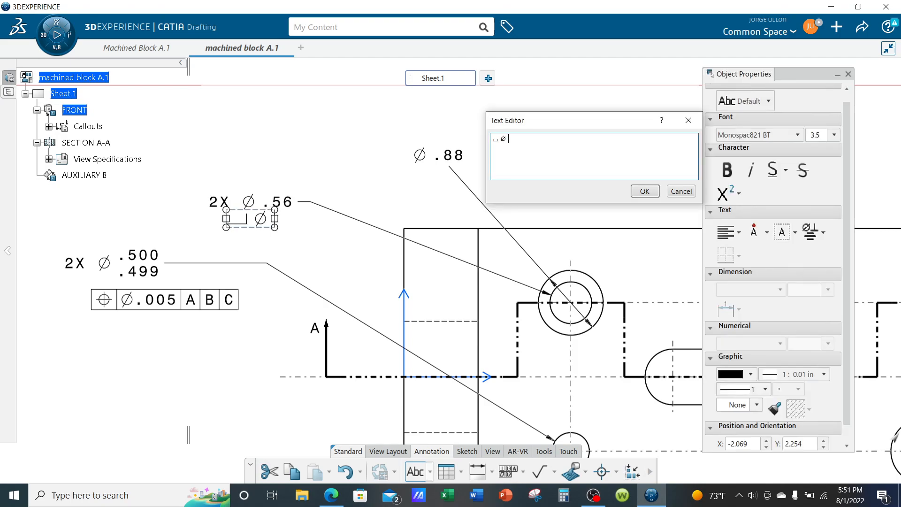
{"action": "type", "text": ".88"}
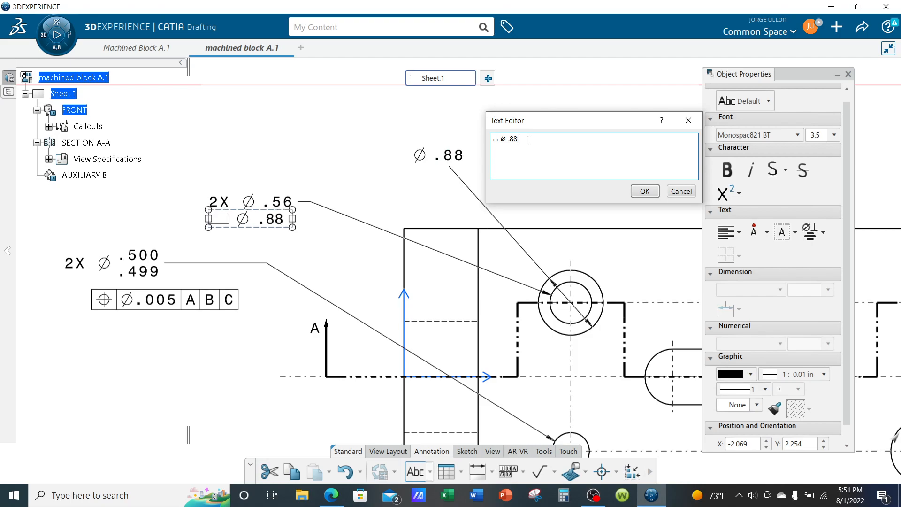
Step: Complete the counterbore note with the depth symbol and the value .40
{"action": "left_click", "coordinate": [823, 232]}
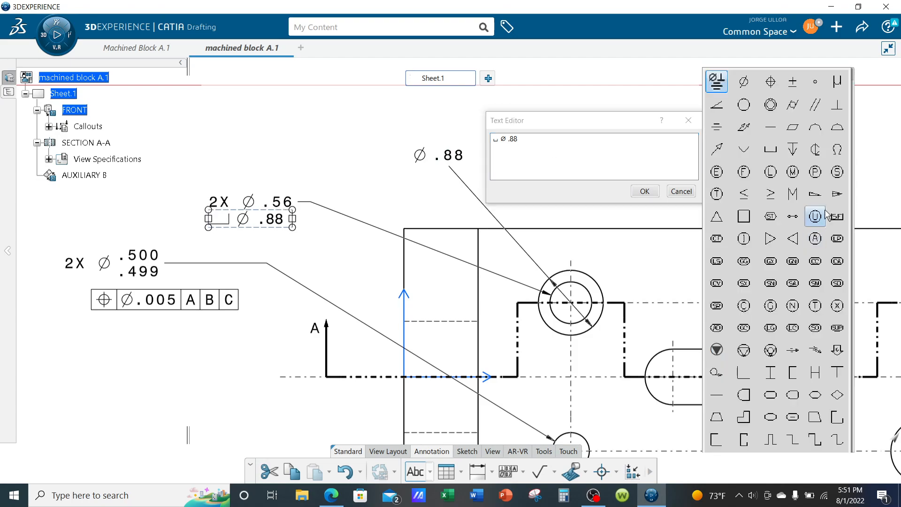
{"action": "left_click", "coordinate": [793, 150]}
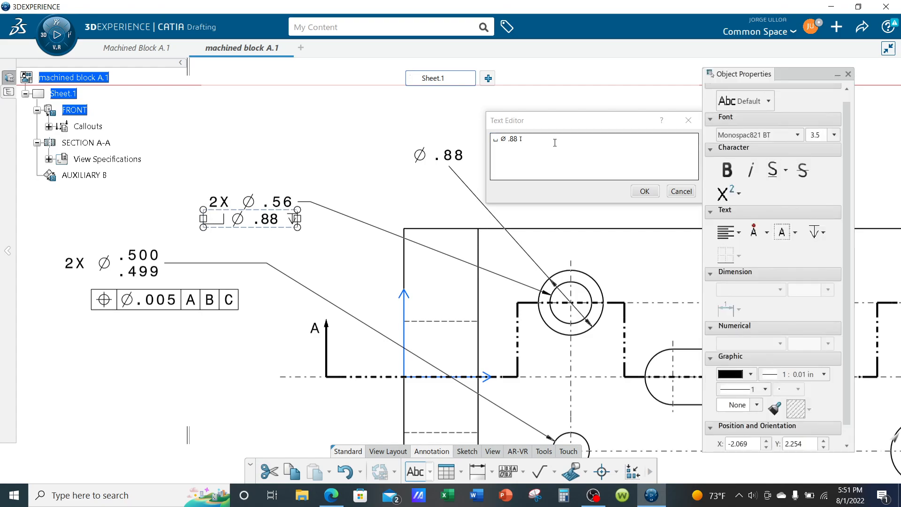
{"action": "type", "text": ".40"}
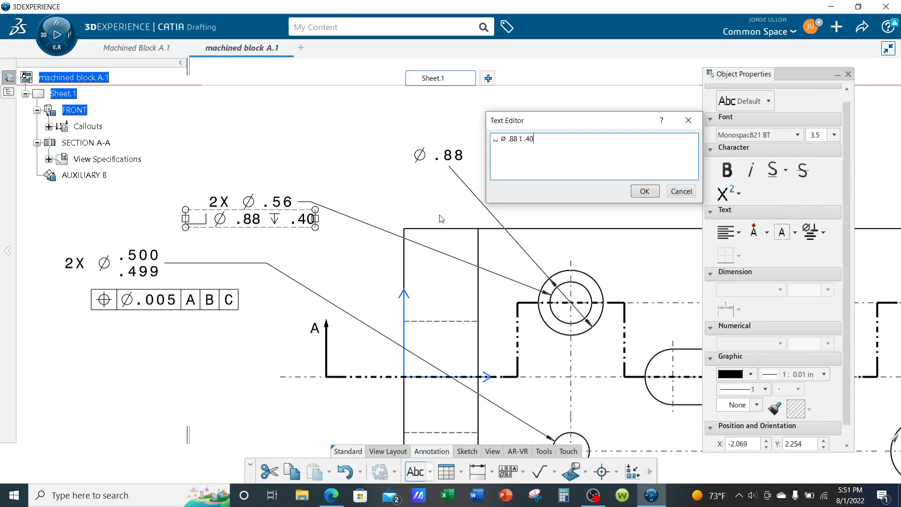
{"action": "left_click", "coordinate": [644, 191]}
Step: Dimension the counterbore's depth in section view A-A, from the upper surface to the counterbore's floor
{"action": "middle_click_drag", "start_coordinate": [486, 214], "coordinate": [502, 189]}
{"action": "mouse_move", "coordinate": [463, 283]}
{"action": "middle_mouse_down"}
{"action": "mouse_move", "coordinate": [483, 334]}
{"action": "mouse_move", "coordinate": [459, 144]}
{"action": "middle_mouse_up"}
{"action": "middle_click_drag", "start_coordinate": [577, 384], "coordinate": [464, 159]}
{"action": "mouse_move", "coordinate": [558, 357]}
{"action": "middle_mouse_down"}
{"action": "mouse_move", "coordinate": [526, 186]}
{"action": "mouse_move", "coordinate": [535, 266]}
{"action": "mouse_move", "coordinate": [490, 346]}
{"action": "middle_mouse_up"}
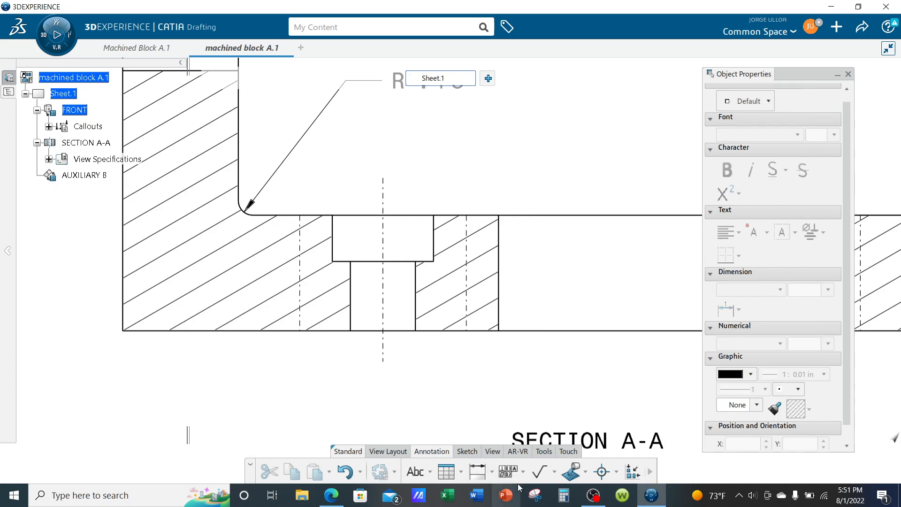
{"action": "left_click", "coordinate": [477, 471]}
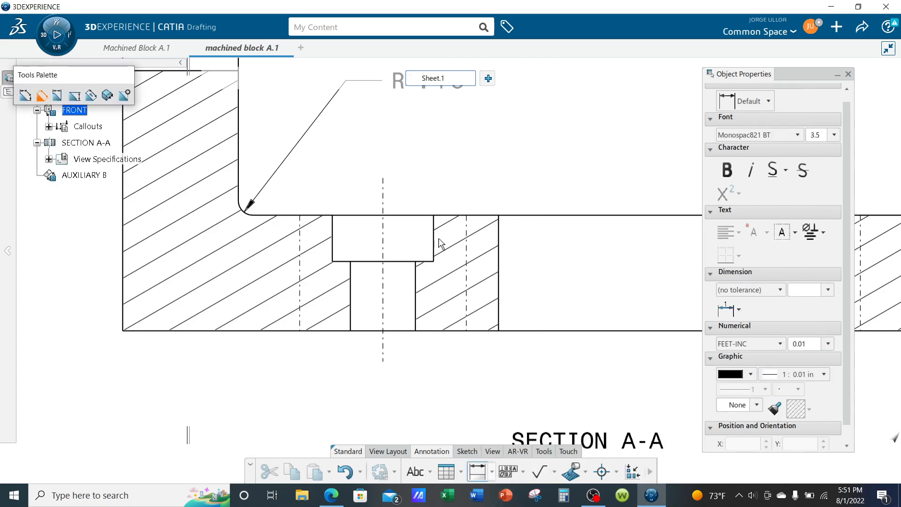
{"action": "left_click", "coordinate": [423, 215]}
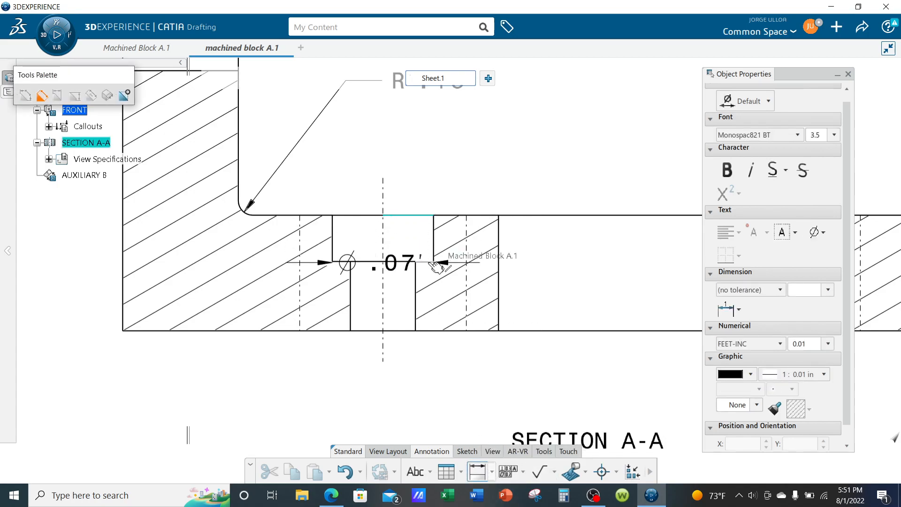
{"action": "left_click", "coordinate": [424, 260]}
{"action": "left_click", "coordinate": [449, 162]}
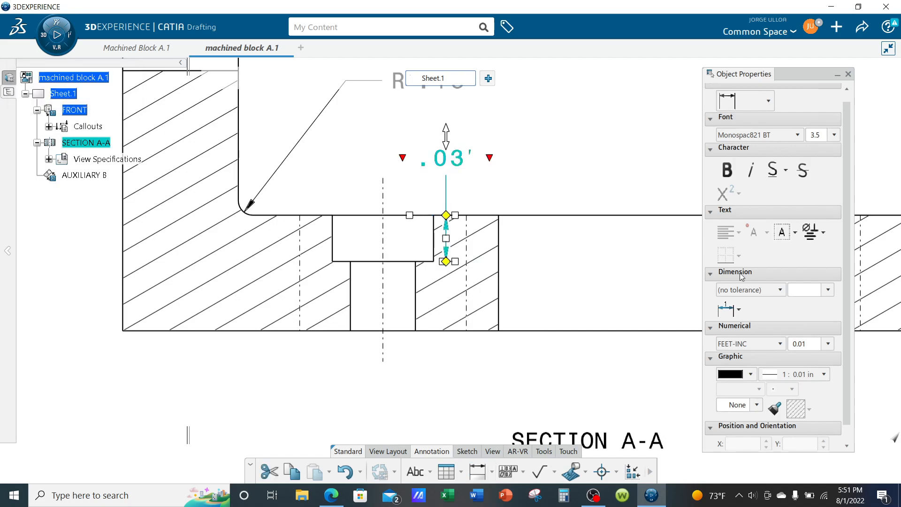
Step: Set the counterbore depth dimension's numerical format to NUM.DINC to check the depth, and delete the dimension
{"action": "left_click", "coordinate": [745, 344]}
{"action": "left_click", "coordinate": [748, 188]}
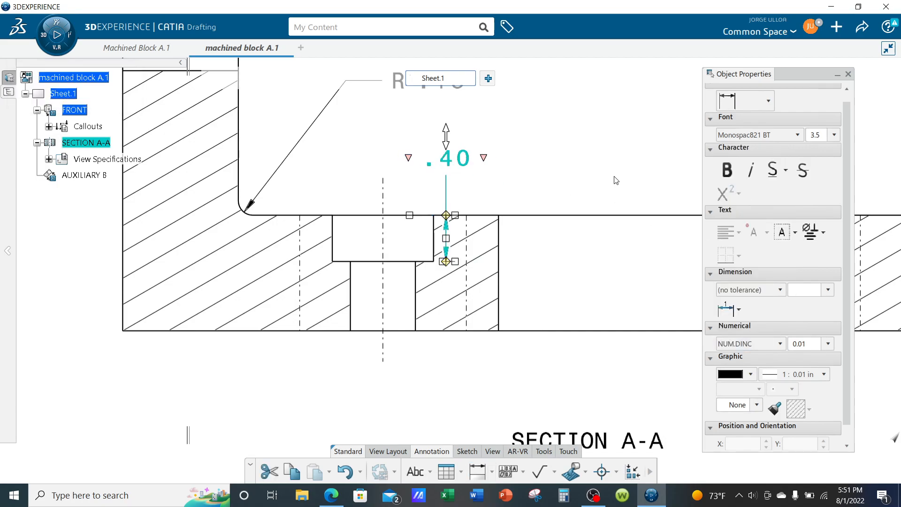
{"action": "left_click", "coordinate": [615, 179]}
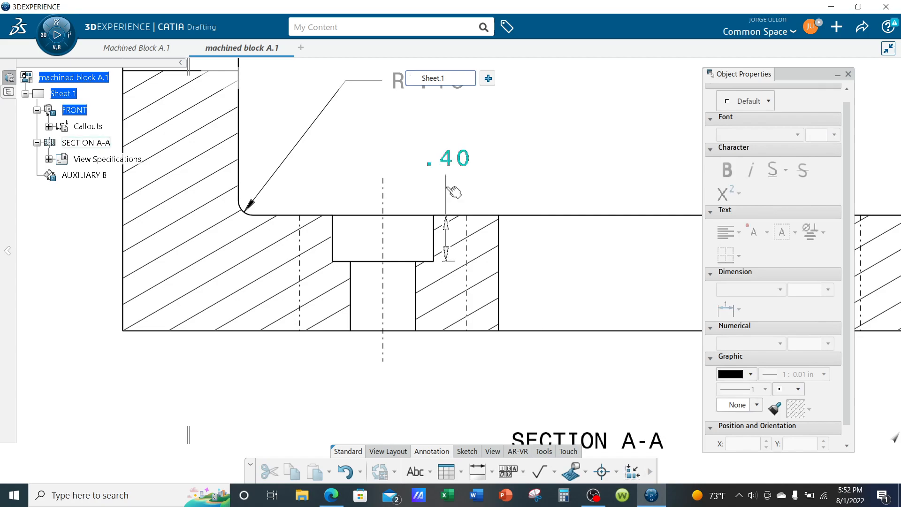
{"action": "left_click_drag", "start_coordinate": [448, 176], "coordinate": [463, 190]}
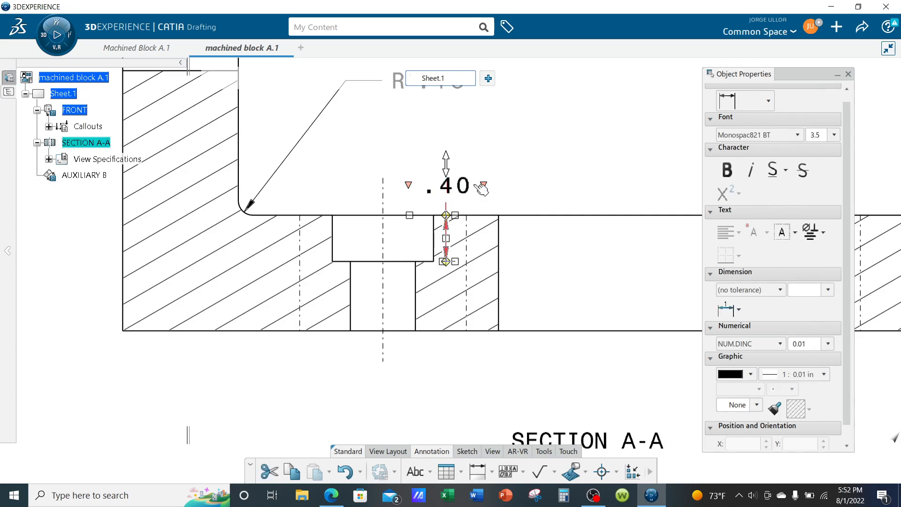
{"action": "key", "text": "Delete"}
Step: Reposition the 2X Ø.56 dimension and the counterbore note so the note sits directly beneath the dimension, above the small hole's callout
{"action": "middle_click_drag", "start_coordinate": [495, 199], "coordinate": [501, 289]}
{"action": "middle_click_drag", "start_coordinate": [541, 151], "coordinate": [545, 400]}
{"action": "middle_click_drag", "start_coordinate": [398, 143], "coordinate": [493, 366]}
{"action": "mouse_move", "coordinate": [377, 215]}
{"action": "middle_mouse_down"}
{"action": "mouse_move", "coordinate": [404, 316]}
{"action": "mouse_move", "coordinate": [348, 274]}
{"action": "mouse_move", "coordinate": [517, 279]}
{"action": "middle_mouse_up"}
{"action": "left_click", "coordinate": [338, 203]}
{"action": "left_click_drag", "start_coordinate": [338, 203], "coordinate": [300, 203]}
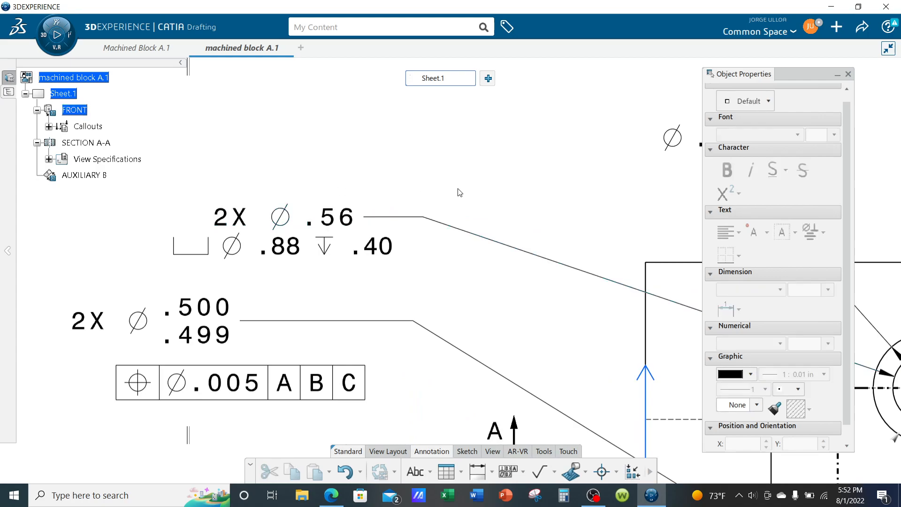
{"action": "middle_click_drag", "start_coordinate": [428, 234], "coordinate": [504, 193]}
{"action": "left_click_drag", "start_coordinate": [418, 219], "coordinate": [493, 214]}
{"action": "left_click", "coordinate": [515, 144]}
{"action": "left_click_drag", "start_coordinate": [466, 179], "coordinate": [457, 177]}
{"action": "left_click_drag", "start_coordinate": [333, 159], "coordinate": [274, 159]}
{"action": "left_click_drag", "start_coordinate": [462, 182], "coordinate": [490, 141]}
{"action": "left_click_drag", "start_coordinate": [383, 175], "coordinate": [375, 168]}
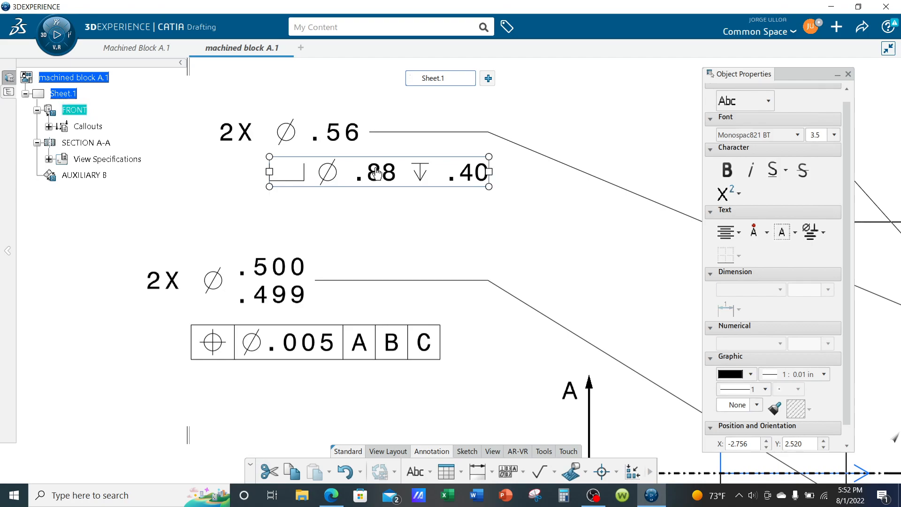
{"action": "left_click", "coordinate": [554, 234]}
Step: Attach a position tolerance of Ø.028 referenced to datums A, B and C beneath the counterbore note
{"action": "middle_click_drag", "start_coordinate": [555, 231], "coordinate": [528, 271], "text": "ctrl"}
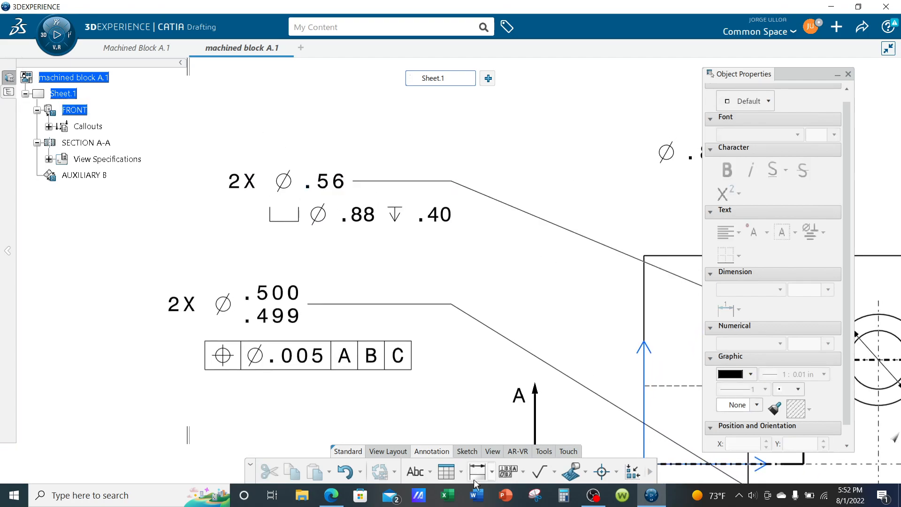
{"action": "left_click", "coordinate": [505, 473]}
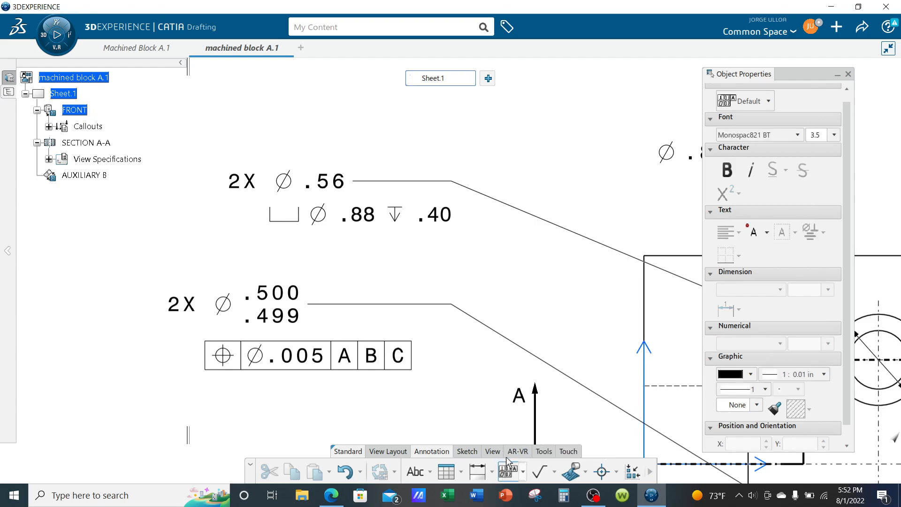
{"action": "left_click", "coordinate": [359, 216]}
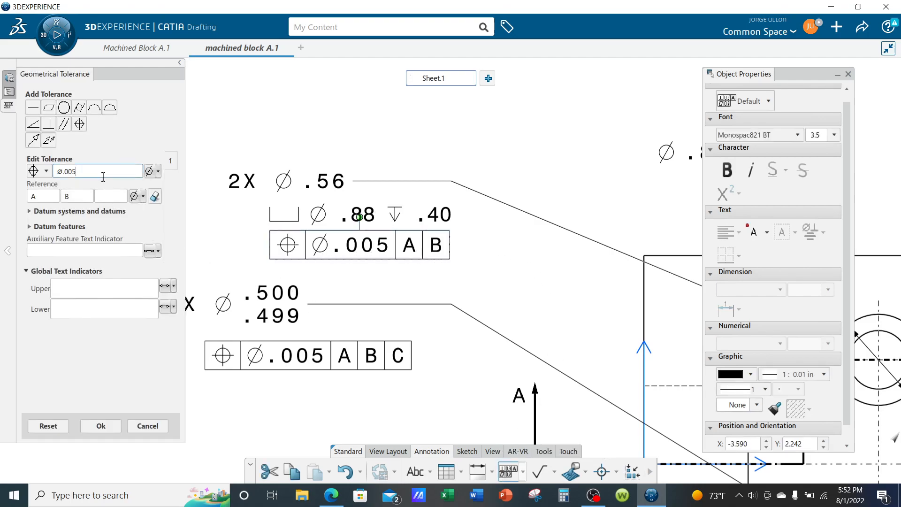
{"action": "key", "text": "BackSpace"}
{"action": "key", "text": "BackSpace"}
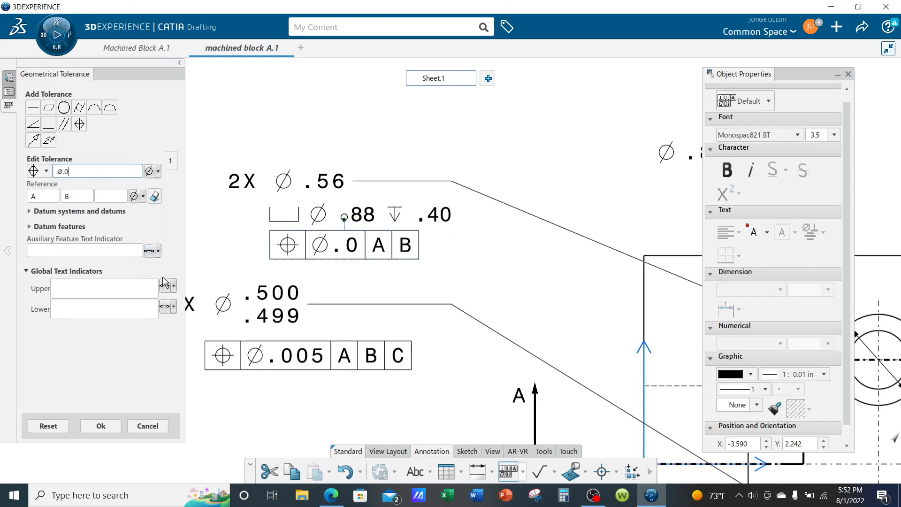
{"action": "type", "text": "28"}
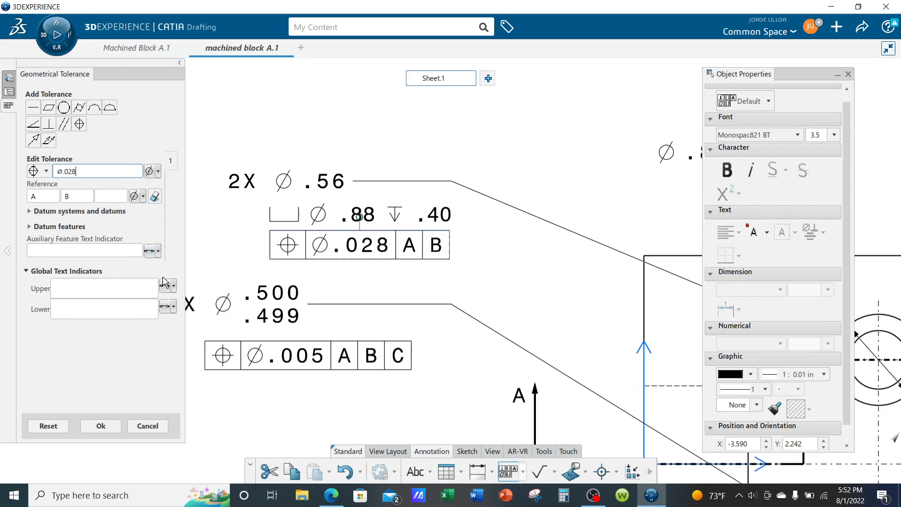
{"action": "left_click", "coordinate": [107, 195]}
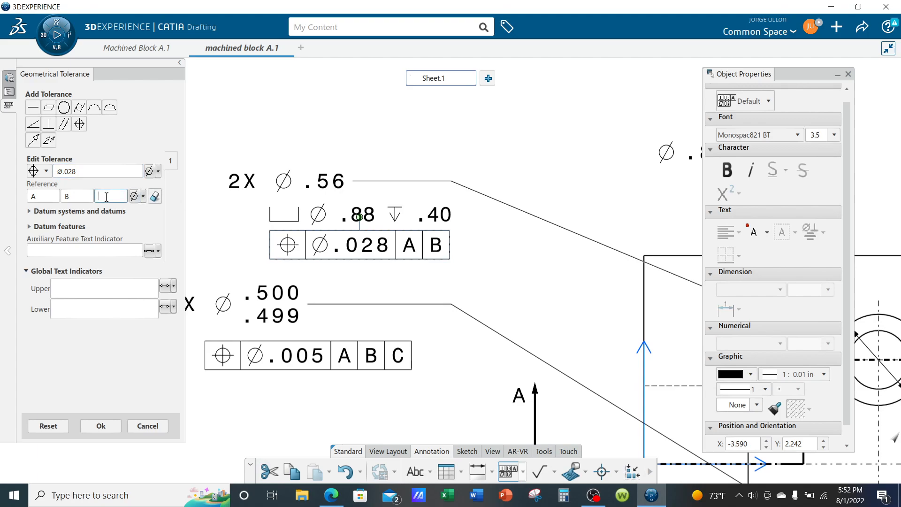
{"action": "type", "text": "C"}
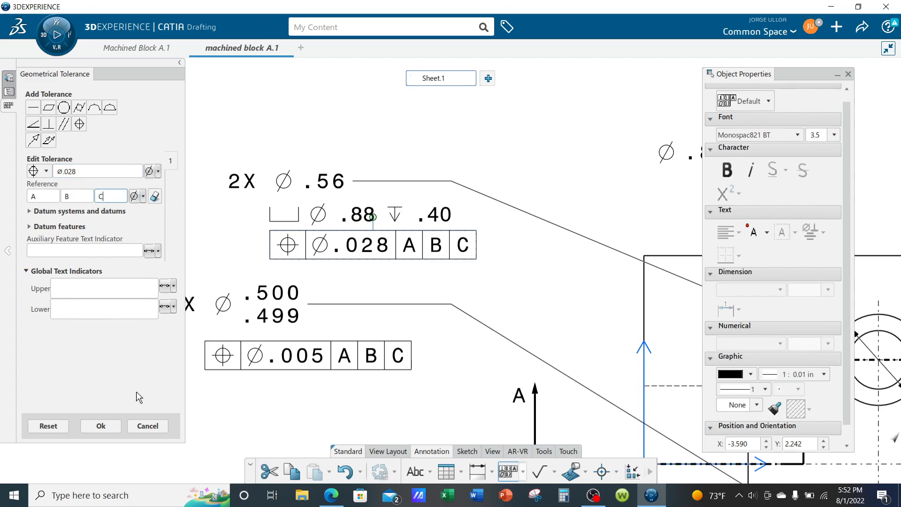
{"action": "left_click", "coordinate": [105, 428]}
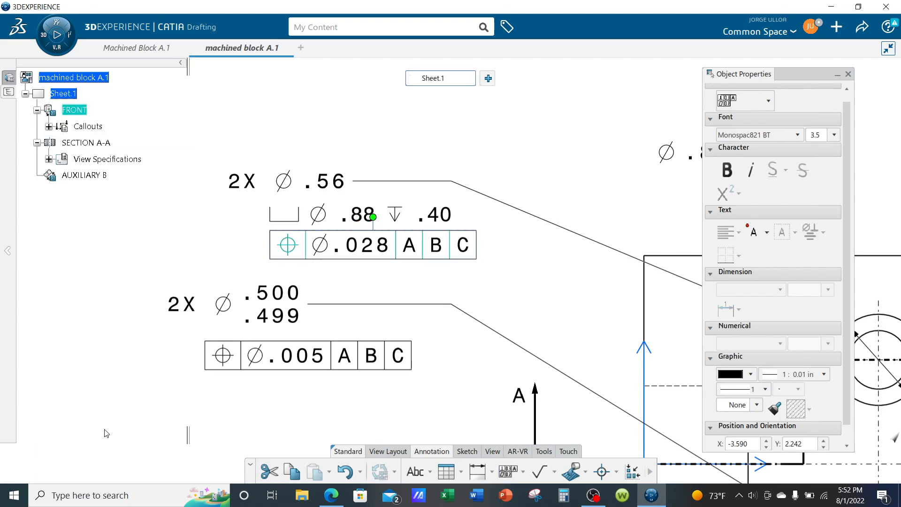
{"action": "left_click", "coordinate": [535, 164]}
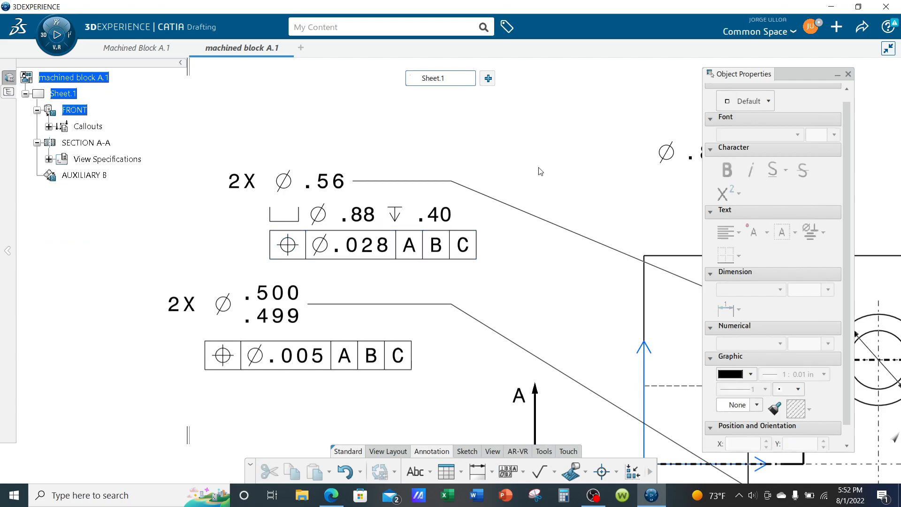
Step: Move the counterbored hole's complete callout higher, away from the small hole's callout
{"action": "left_click", "coordinate": [459, 183]}
{"action": "left_click_drag", "start_coordinate": [458, 184], "coordinate": [462, 158]}
{"action": "left_click", "coordinate": [511, 280]}
{"action": "middle_click_drag", "start_coordinate": [510, 277], "coordinate": [510, 310], "text": "ctrl"}
{"action": "mouse_move", "coordinate": [511, 309]}
{"action": "middle_mouse_down"}
{"action": "mouse_move", "coordinate": [342, 255]}
{"action": "mouse_move", "coordinate": [344, 288]}
{"action": "middle_mouse_up"}
{"action": "left_click", "coordinate": [348, 189]}
{"action": "left_click_drag", "start_coordinate": [348, 189], "coordinate": [350, 178]}
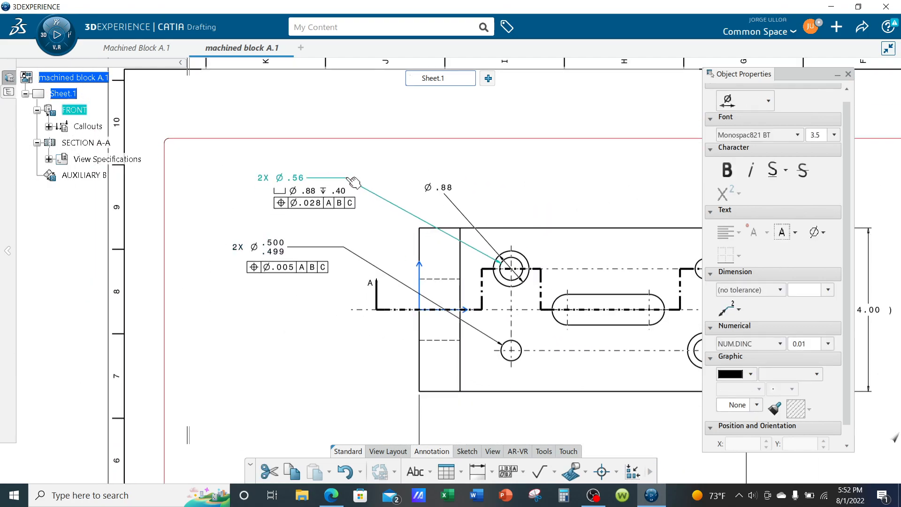
Step: Shift the small hole's toleranced diameter callout slightly up and closer to the block
{"action": "left_click", "coordinate": [392, 250]}
{"action": "left_click", "coordinate": [346, 248]}
{"action": "left_click_drag", "start_coordinate": [346, 248], "coordinate": [356, 245]}
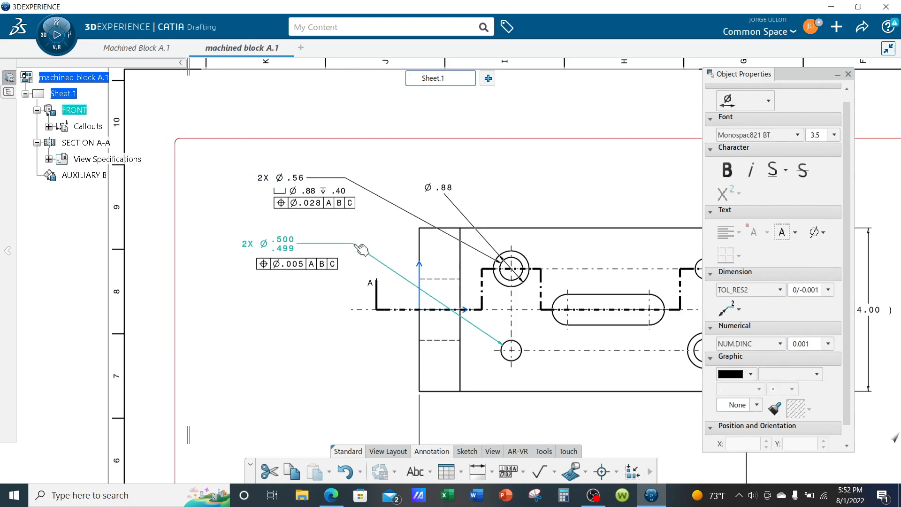
{"action": "left_click", "coordinate": [266, 337]}
Step: Dimension the horizontal distance from the block's left edge to the lower-left small hole's centre, placing it just below the block
{"action": "mouse_move", "coordinate": [265, 338]}
{"action": "middle_mouse_down", "text": "ctrl"}
{"action": "mouse_move", "coordinate": [296, 346]}
{"action": "mouse_move", "coordinate": [224, 332]}
{"action": "mouse_move", "coordinate": [238, 298]}
{"action": "middle_mouse_up", "text": "ctrl"}
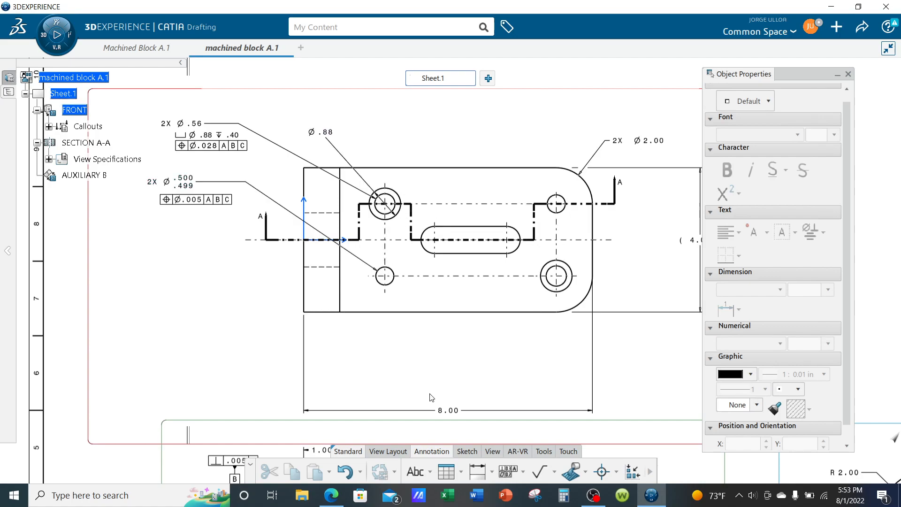
{"action": "left_click", "coordinate": [477, 471]}
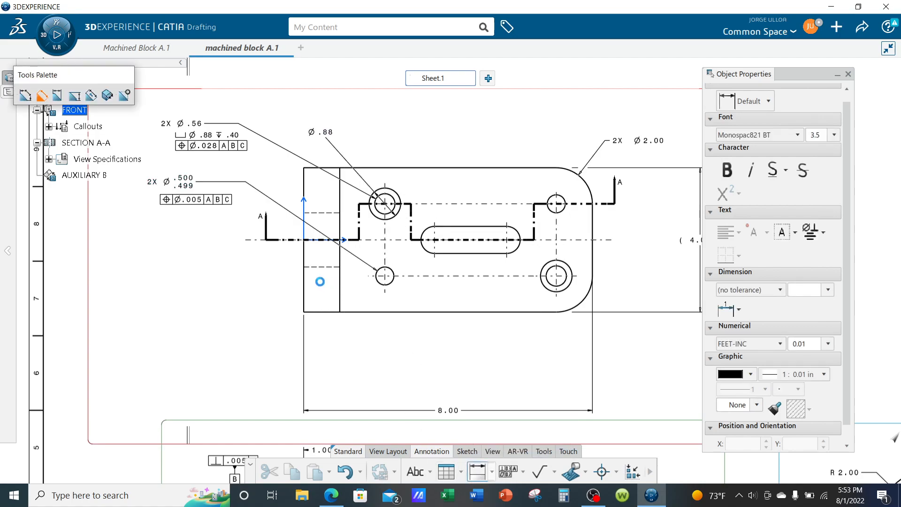
{"action": "left_click", "coordinate": [304, 300]}
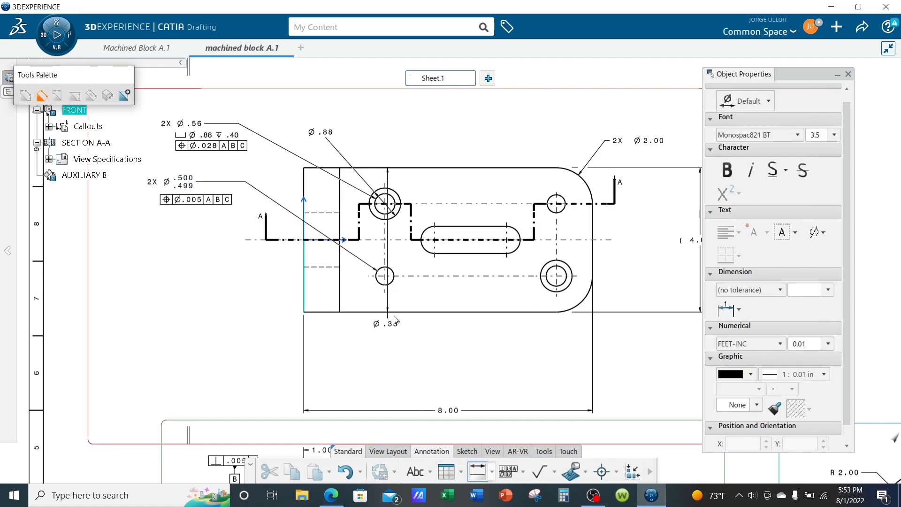
{"action": "left_click", "coordinate": [386, 278]}
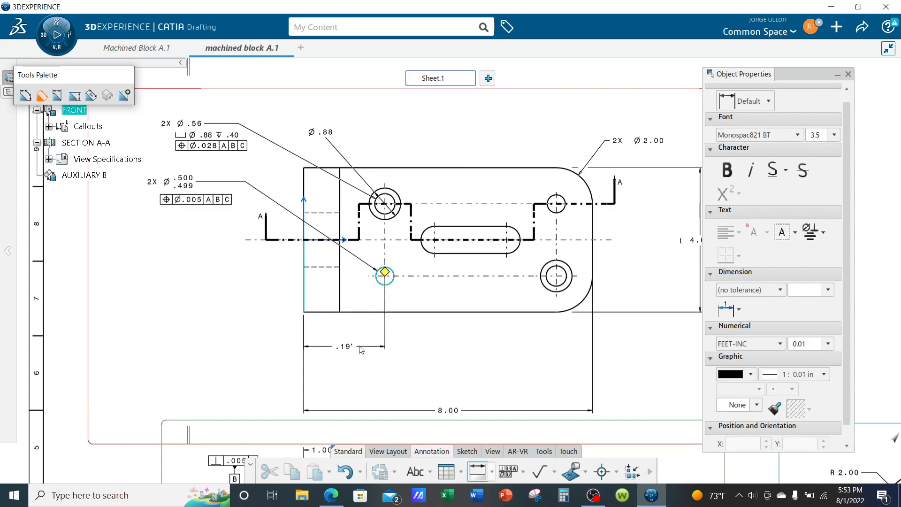
{"action": "left_click", "coordinate": [361, 349]}
Step: Format the small hole's horizontal location dimension as NUM.DINC with 0.001 precision and a variable rectangular frame
{"action": "left_click", "coordinate": [750, 345]}
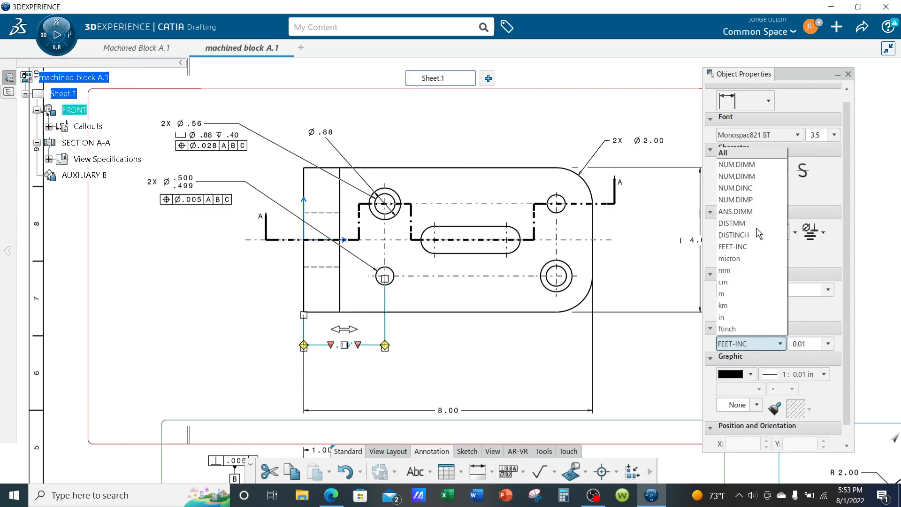
{"action": "left_click", "coordinate": [751, 194]}
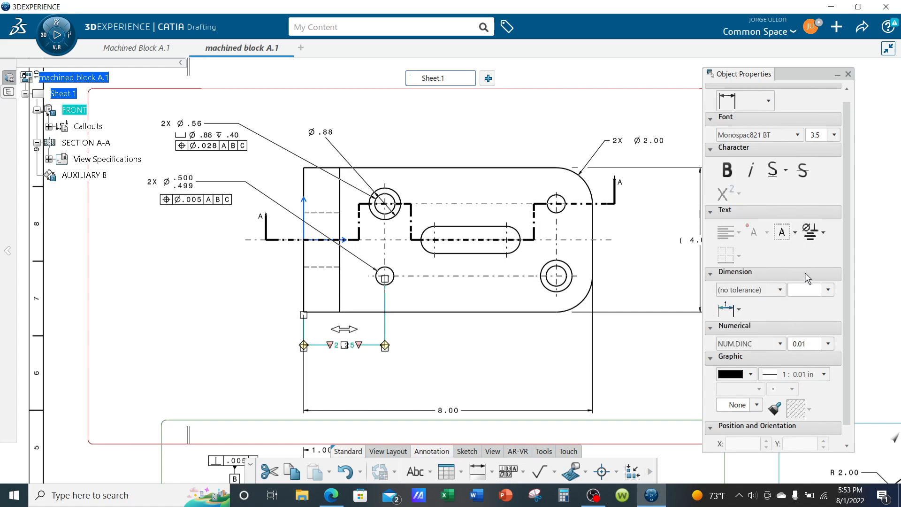
{"action": "left_click", "coordinate": [828, 343]}
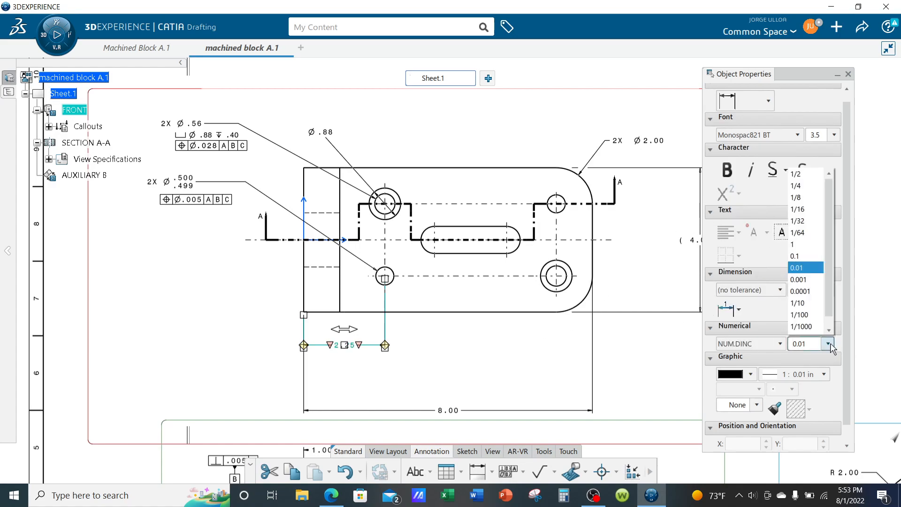
{"action": "left_click", "coordinate": [798, 279]}
{"action": "left_click", "coordinate": [795, 231]}
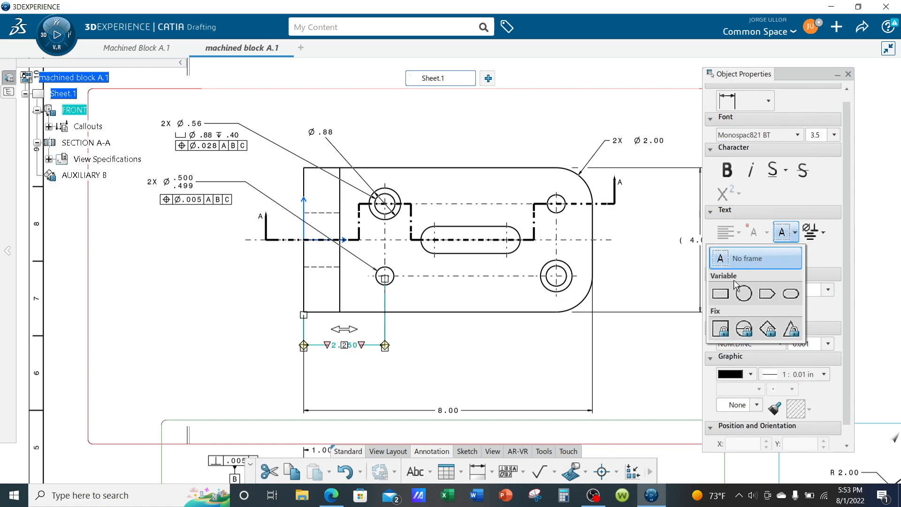
{"action": "left_click", "coordinate": [721, 294]}
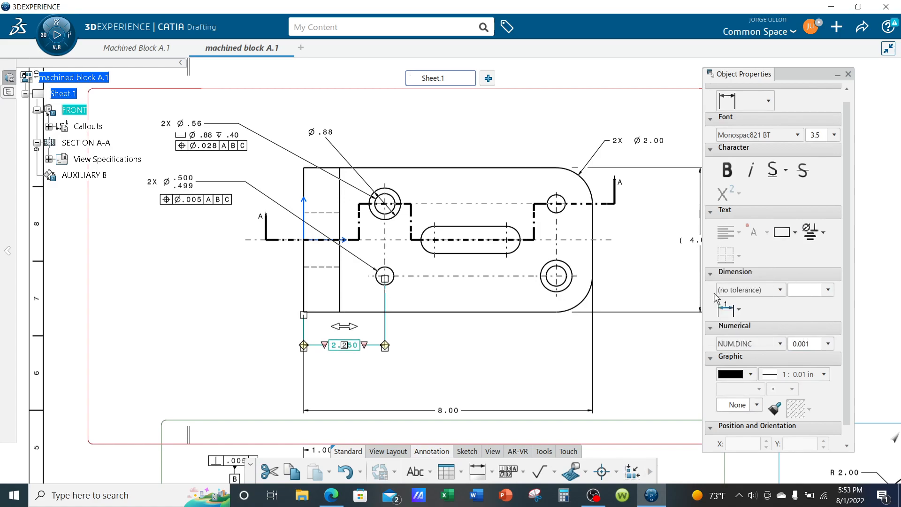
{"action": "left_click", "coordinate": [528, 345]}
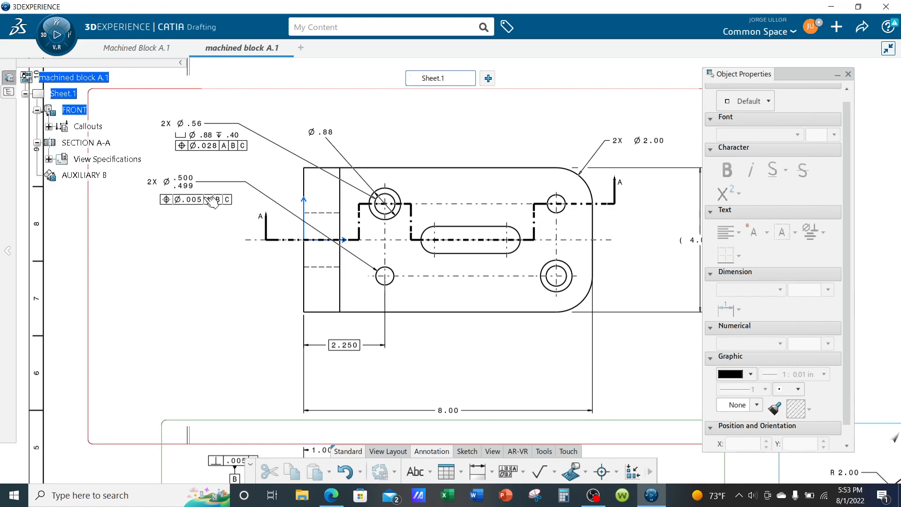
Step: Dimension the horizontal distance from the block's left edge to the lower-right counterbored hole's centre, beneath the small hole's location dimension
{"action": "middle_click_drag", "start_coordinate": [464, 393], "coordinate": [430, 311]}
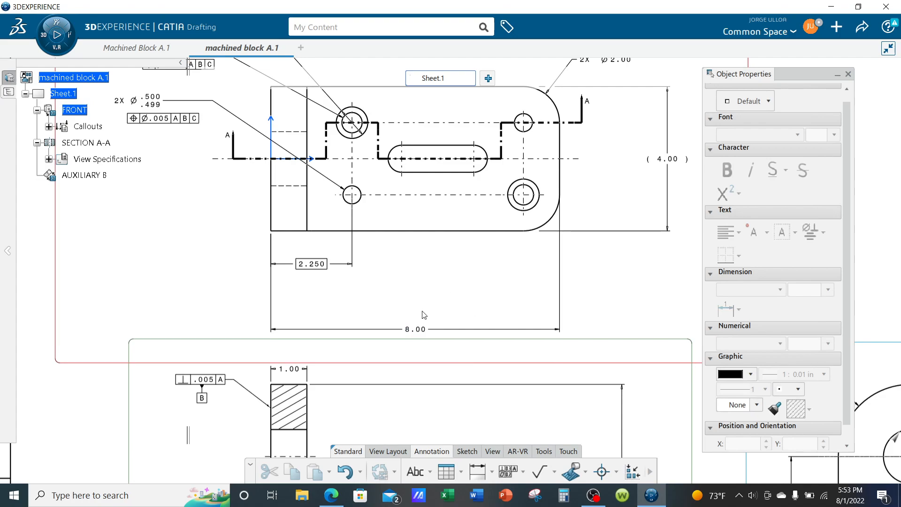
{"action": "scroll", "coordinate": [424, 317], "scroll_direction": "up", "scroll_amount": 3}
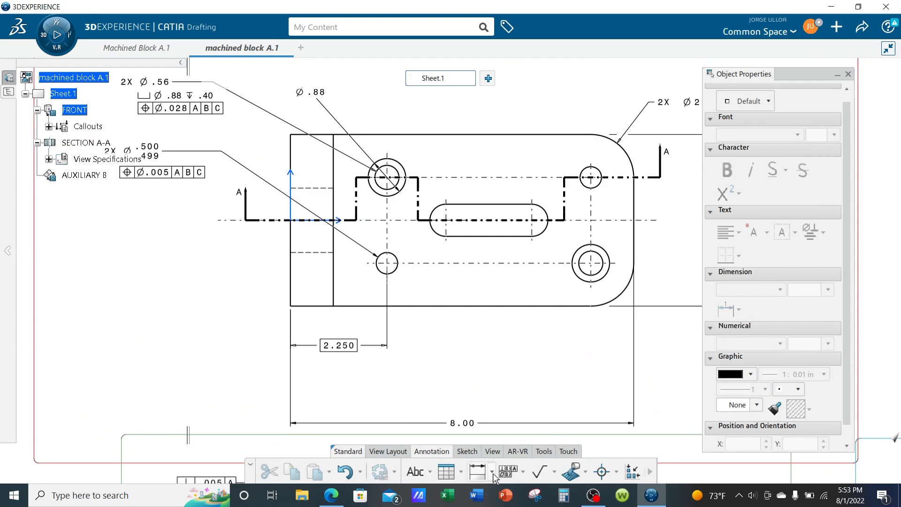
{"action": "left_click", "coordinate": [478, 471]}
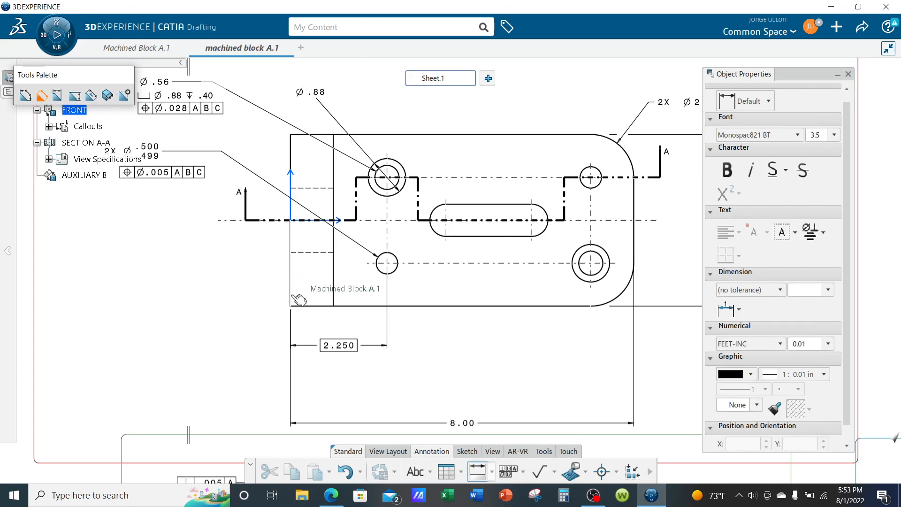
{"action": "left_click", "coordinate": [608, 276]}
{"action": "left_click", "coordinate": [446, 382]}
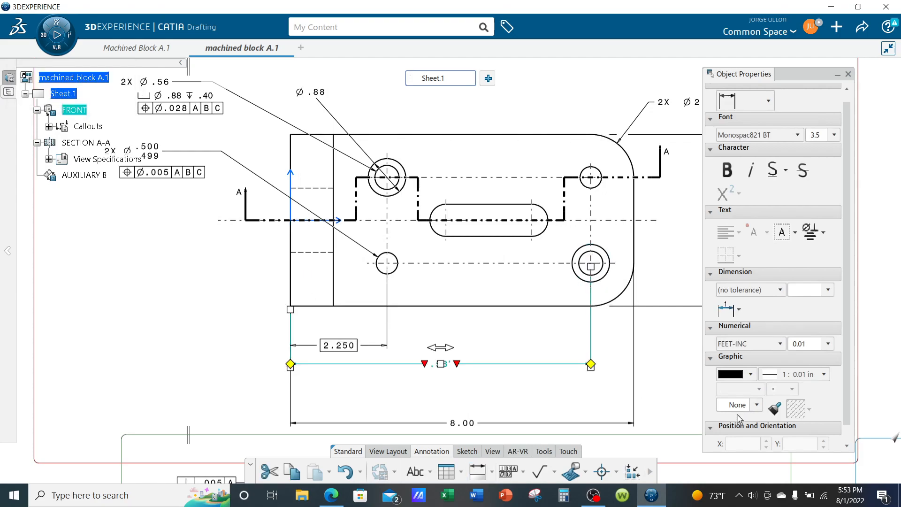
Step: Copy the small hole's framed dimension format onto the counterbored hole's horizontal location dimension and move that dimension slightly lower
{"action": "left_click", "coordinate": [774, 409]}
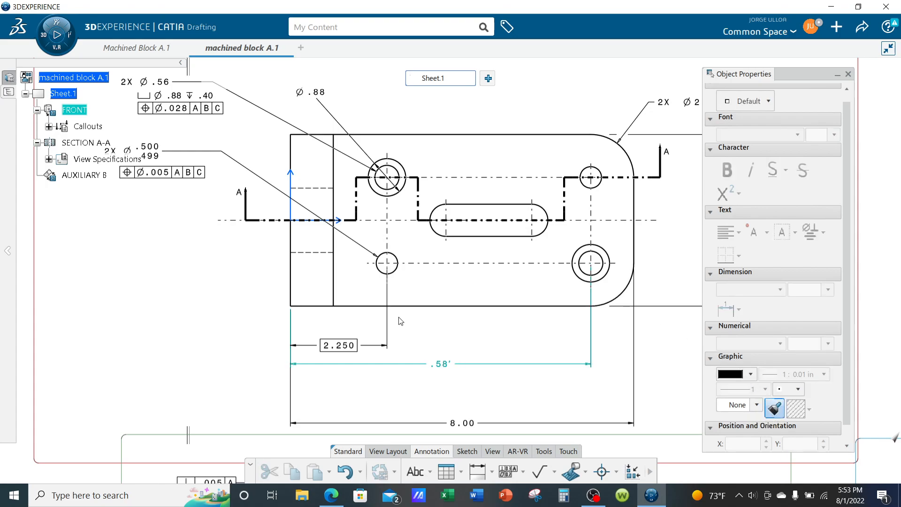
{"action": "left_click", "coordinate": [361, 335]}
{"action": "left_click_drag", "start_coordinate": [439, 364], "coordinate": [441, 379]}
{"action": "left_click", "coordinate": [496, 341]}
Step: Dimension the vertical spacing between the two right-hand holes beside the block, copying the framed basic dimension format onto it
{"action": "middle_click_drag", "start_coordinate": [531, 338], "coordinate": [415, 342]}
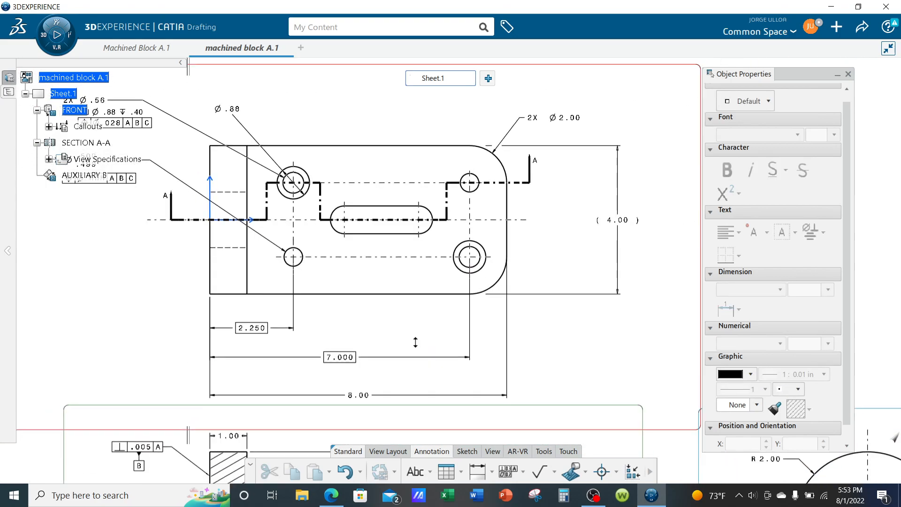
{"action": "middle_click_drag", "start_coordinate": [598, 353], "coordinate": [586, 374]}
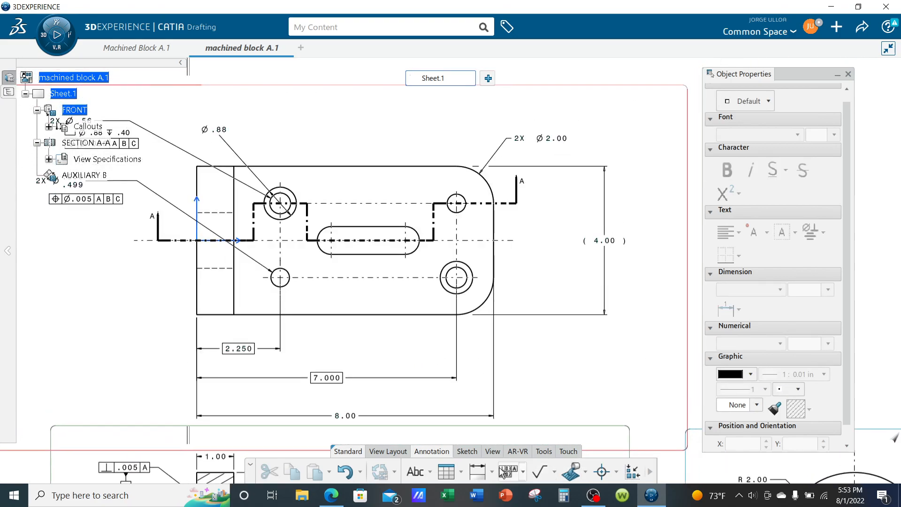
{"action": "left_click", "coordinate": [477, 471]}
{"action": "left_click", "coordinate": [464, 209]}
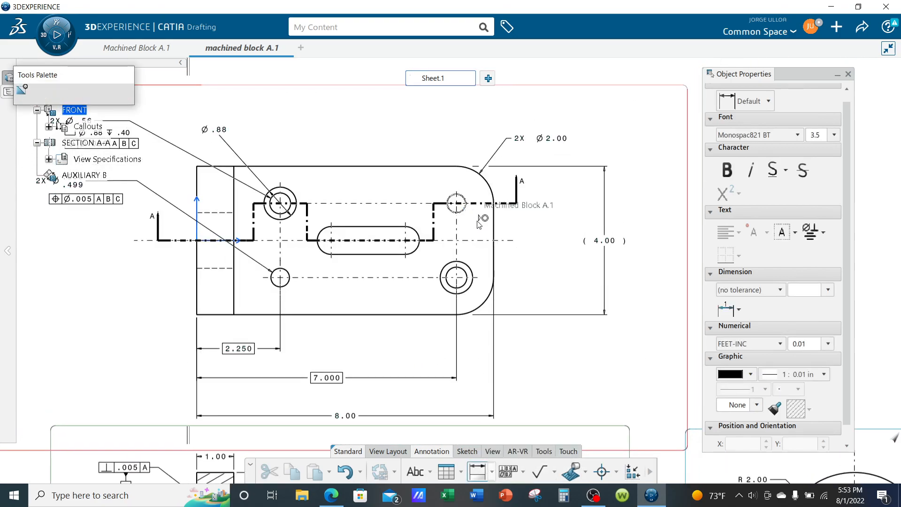
{"action": "left_click", "coordinate": [475, 272]}
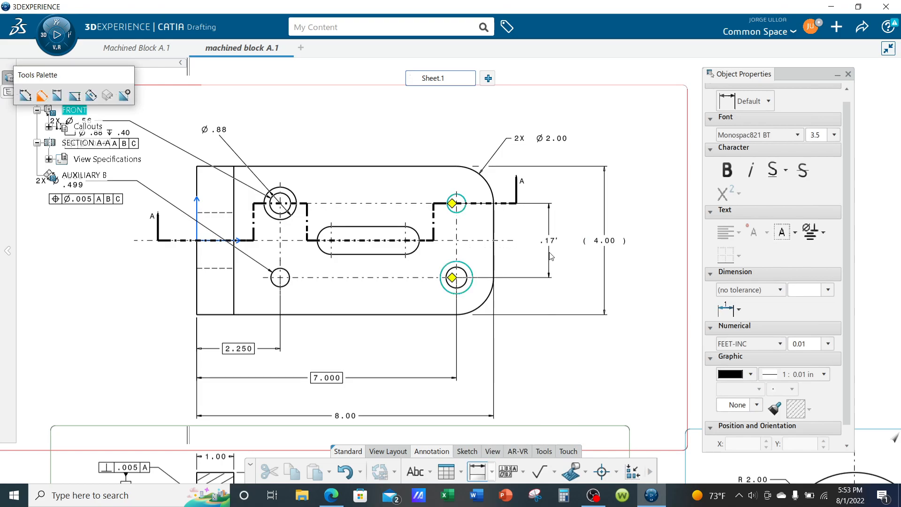
{"action": "left_click", "coordinate": [548, 260]}
{"action": "left_click", "coordinate": [774, 407]}
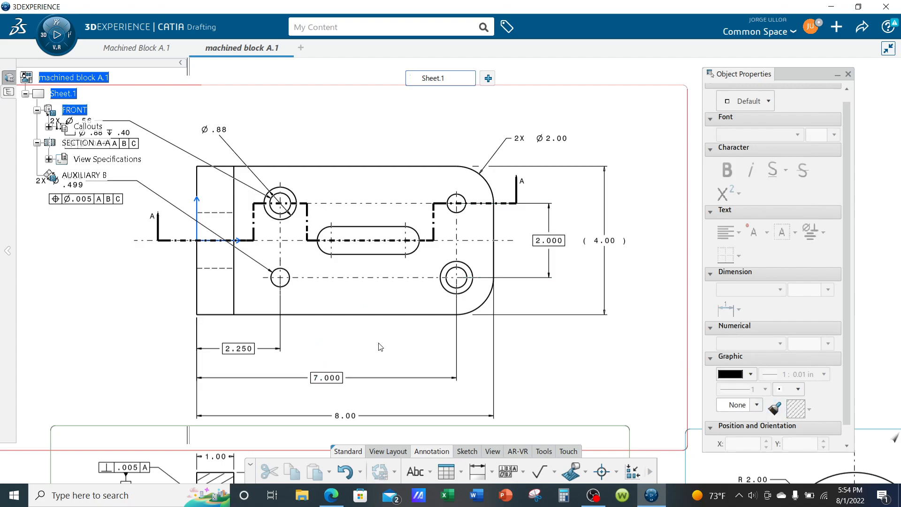
Step: Move the block's overall 8.00 length dimension slightly up, closer to the framed location dimensions
{"action": "middle_click_drag", "start_coordinate": [363, 340], "coordinate": [413, 321]}
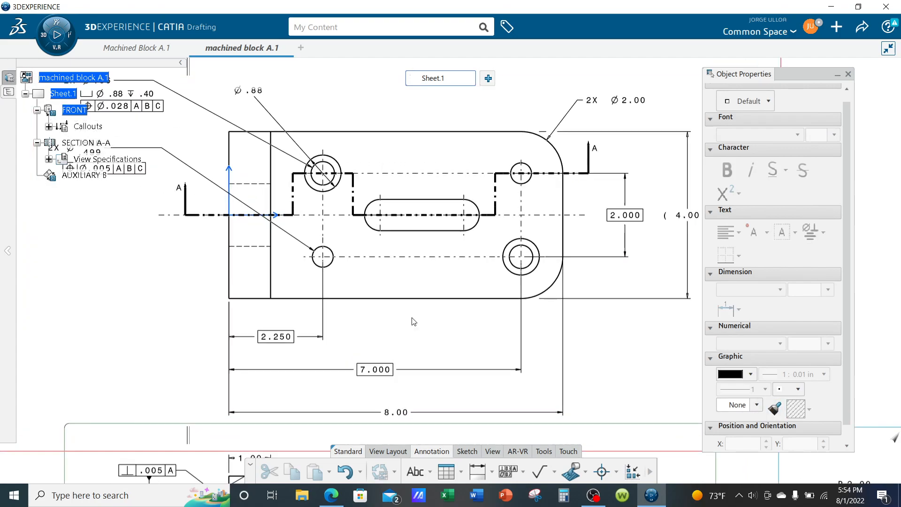
{"action": "left_click", "coordinate": [396, 405]}
{"action": "left_click", "coordinate": [420, 331]}
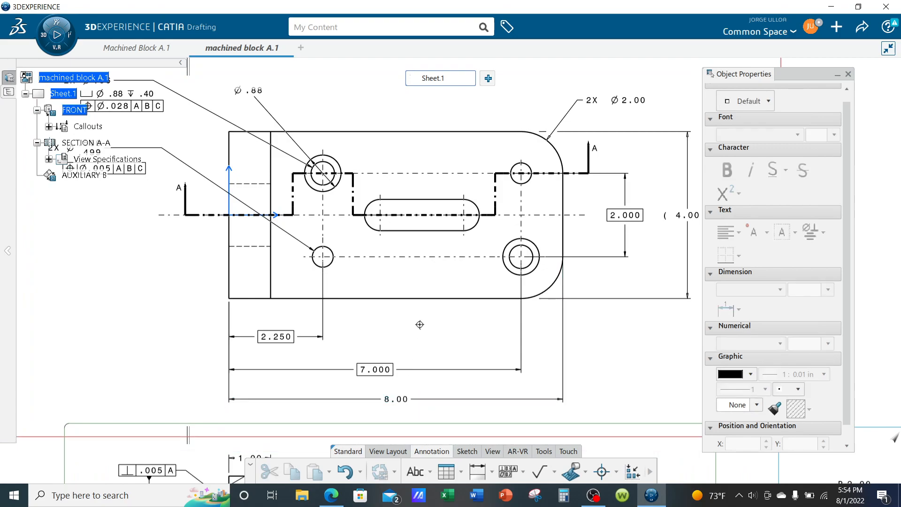
Step: Hide the separate Ø.88 counterbore diameter dimension on the upper-left hole
{"action": "scroll", "coordinate": [419, 330], "scroll_direction": "down", "scroll_amount": 2}
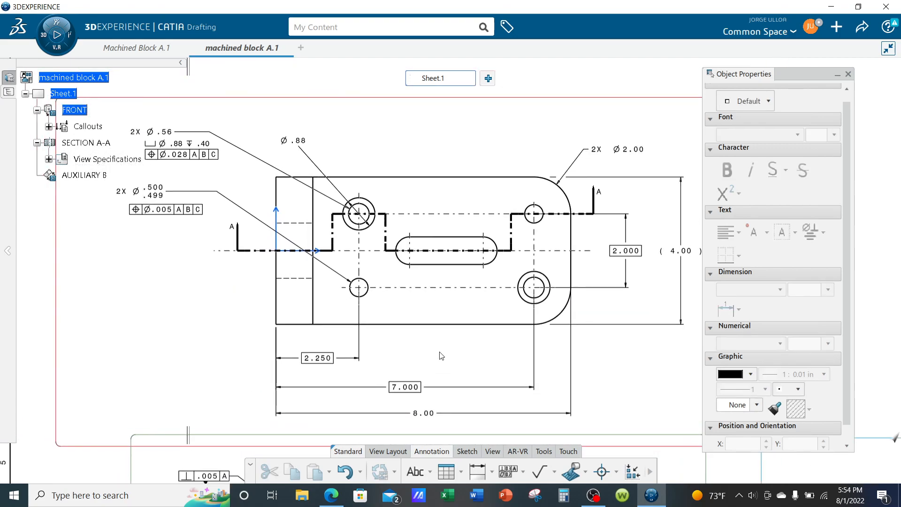
{"action": "middle_click_drag", "start_coordinate": [371, 164], "coordinate": [461, 176]}
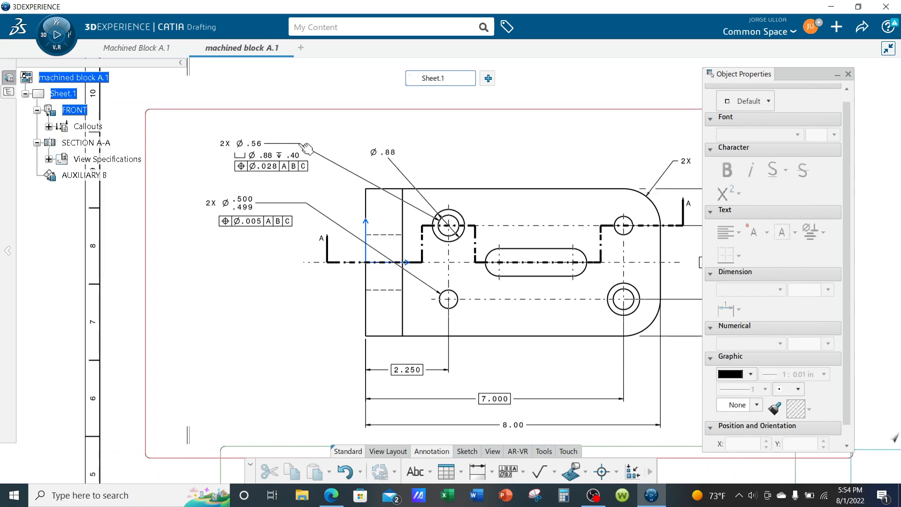
{"action": "right_click", "coordinate": [392, 165]}
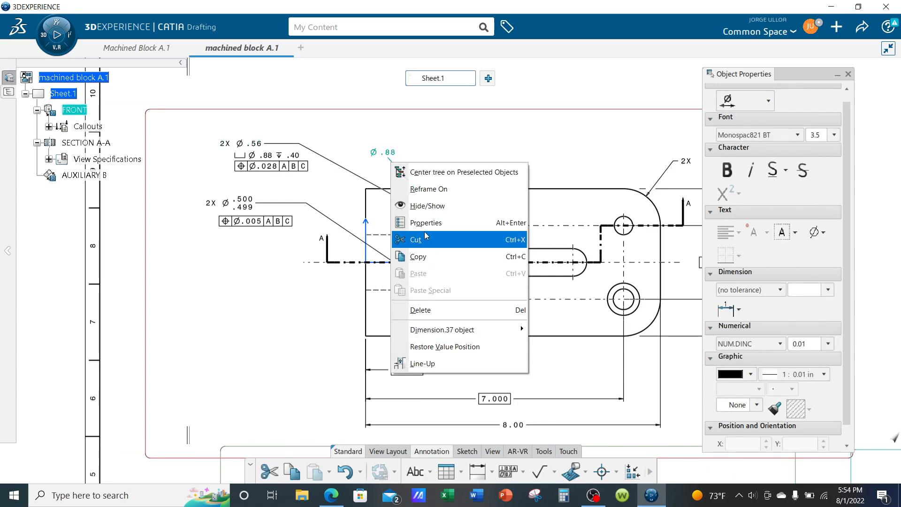
{"action": "left_click", "coordinate": [426, 212]}
Step: Dimension the horizontal distance between the centres of the slot's two end arcs, placing it just below the block
{"action": "scroll", "coordinate": [448, 147], "scroll_direction": "up", "scroll_amount": 5}
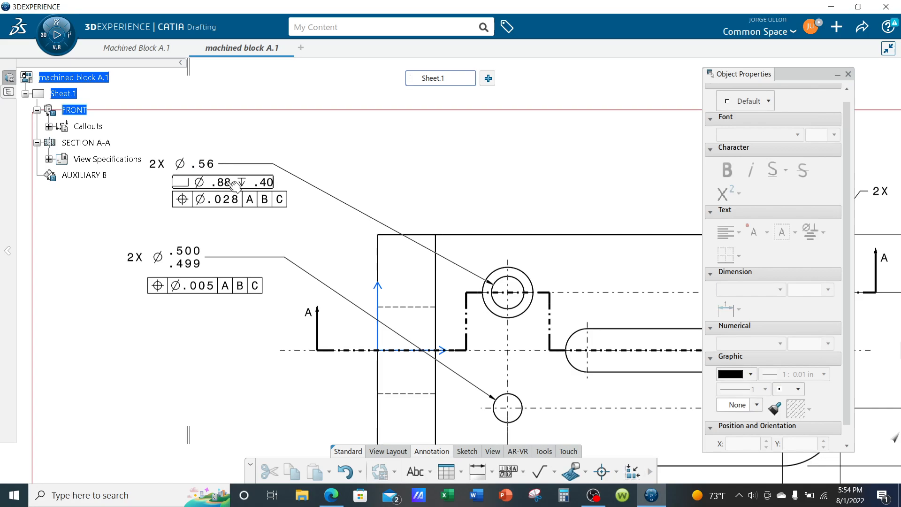
{"action": "mouse_move", "coordinate": [453, 179]}
{"action": "middle_mouse_down"}
{"action": "mouse_move", "coordinate": [453, 211]}
{"action": "mouse_move", "coordinate": [479, 202]}
{"action": "mouse_move", "coordinate": [382, 196]}
{"action": "middle_mouse_up"}
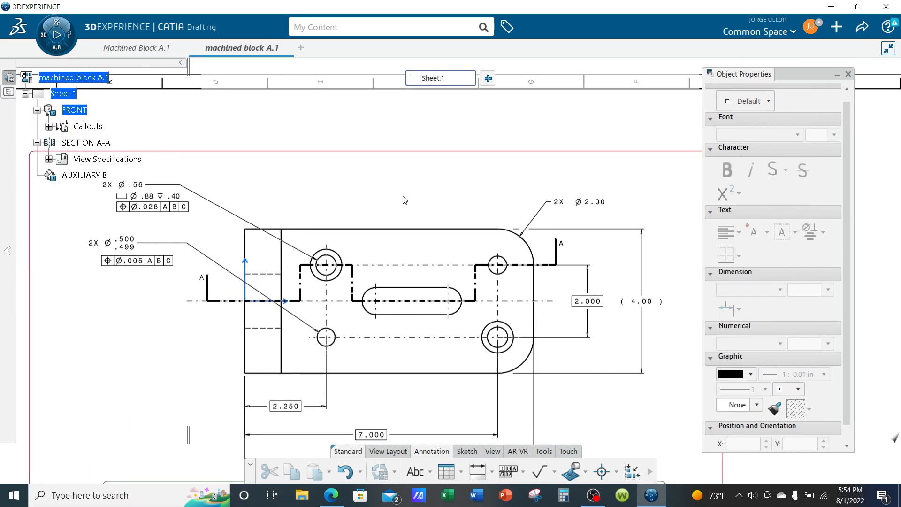
{"action": "mouse_move", "coordinate": [437, 322]}
{"action": "middle_mouse_down"}
{"action": "mouse_move", "coordinate": [449, 270]}
{"action": "mouse_move", "coordinate": [438, 276]}
{"action": "mouse_move", "coordinate": [471, 258]}
{"action": "middle_mouse_up"}
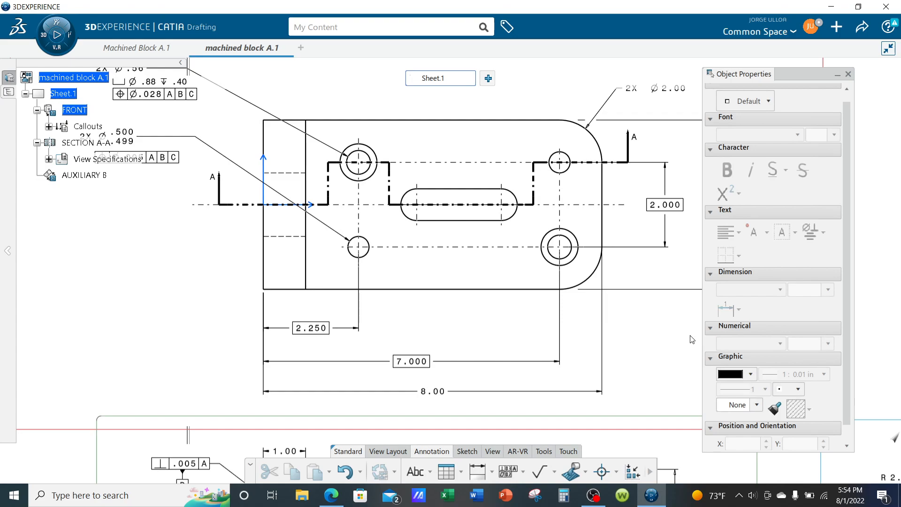
{"action": "left_click", "coordinate": [478, 471]}
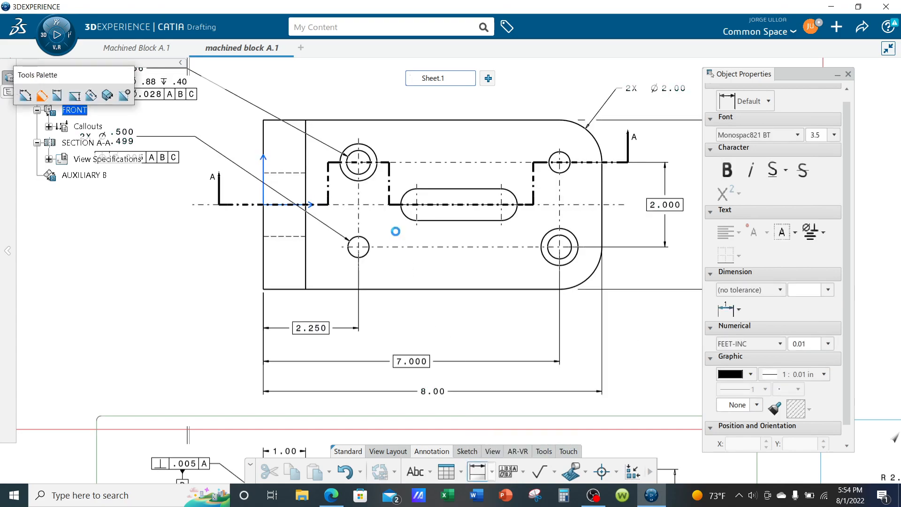
{"action": "left_click", "coordinate": [405, 217]}
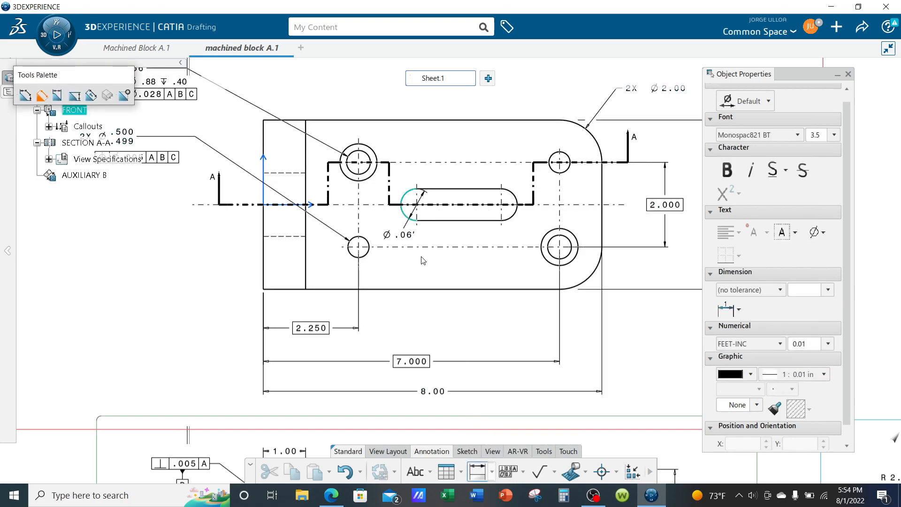
{"action": "left_click", "coordinate": [515, 207]}
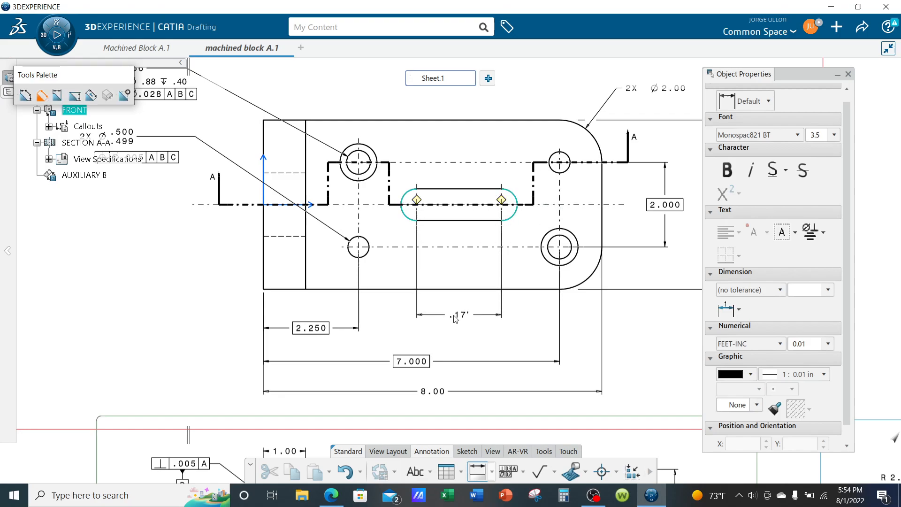
{"action": "left_click", "coordinate": [454, 319]}
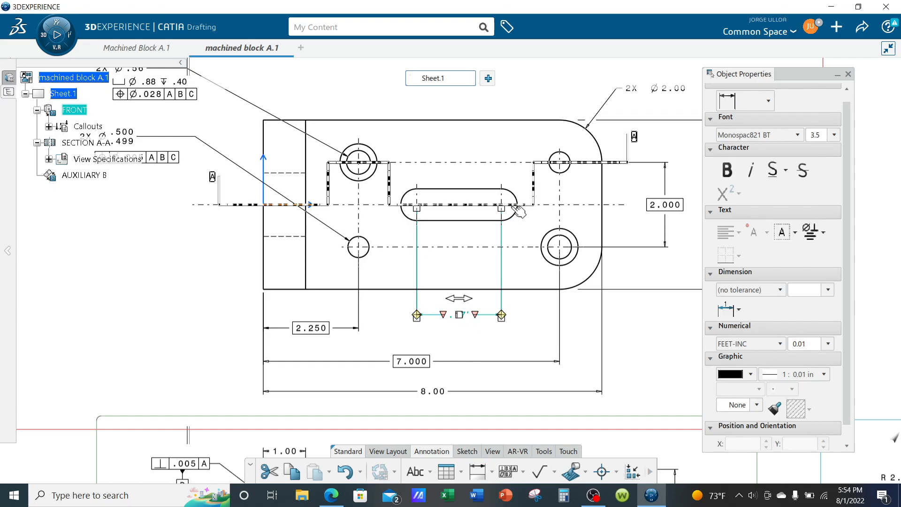
{"action": "left_click", "coordinate": [476, 345]}
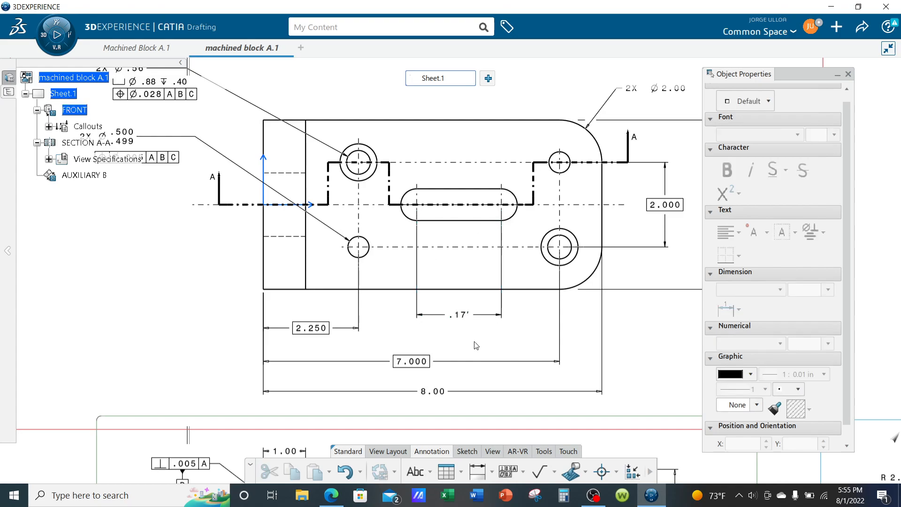
{"action": "right_click", "coordinate": [493, 317]}
{"action": "mouse_move", "coordinate": [546, 291]}
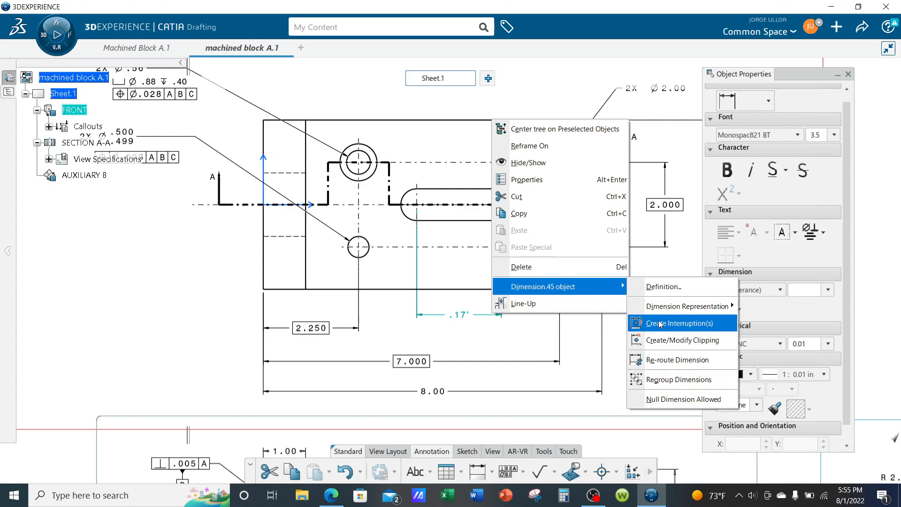
{"action": "left_click", "coordinate": [527, 352]}
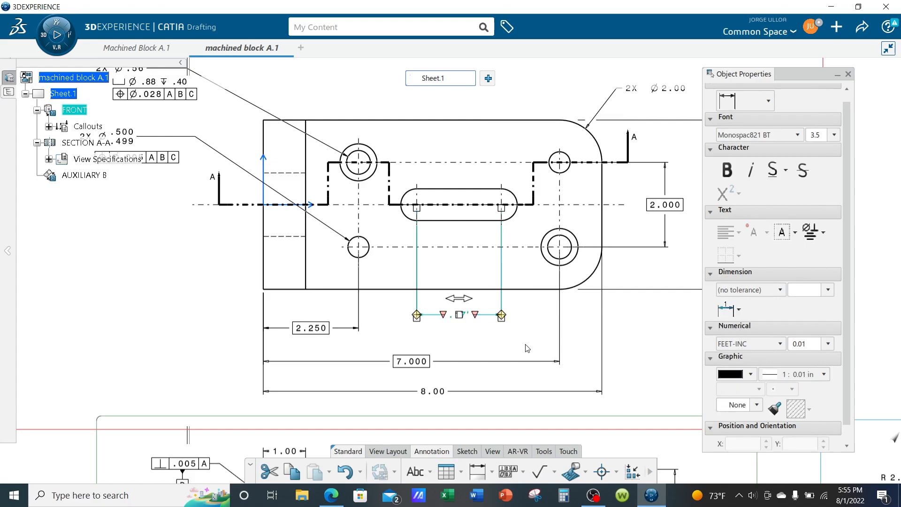
Step: Delete the slot's centre-distance dimension and dimension its two end arcs again, setting the first extension line to Anchor 4
{"action": "key", "text": "Delete"}
{"action": "left_click", "coordinate": [477, 471]}
{"action": "middle_click_drag", "start_coordinate": [379, 318], "coordinate": [224, 314]}
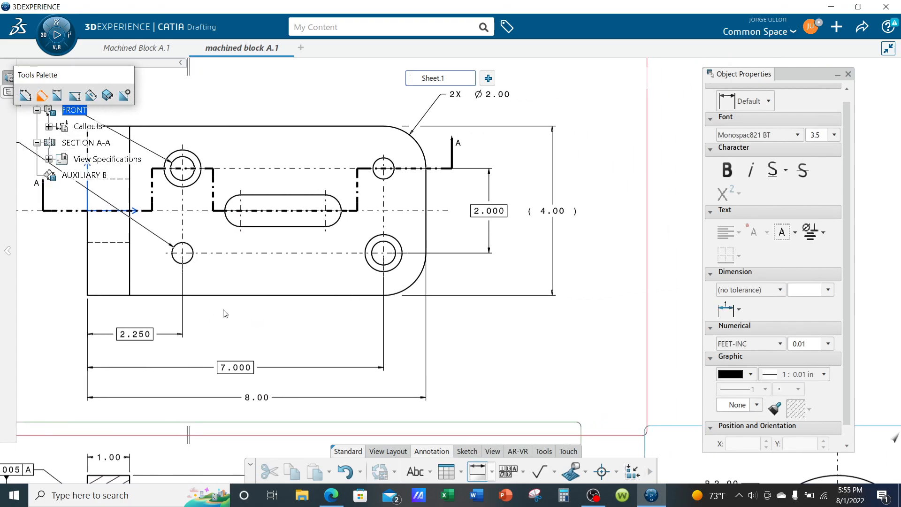
{"action": "left_click", "coordinate": [229, 222]}
{"action": "left_click", "coordinate": [340, 218]}
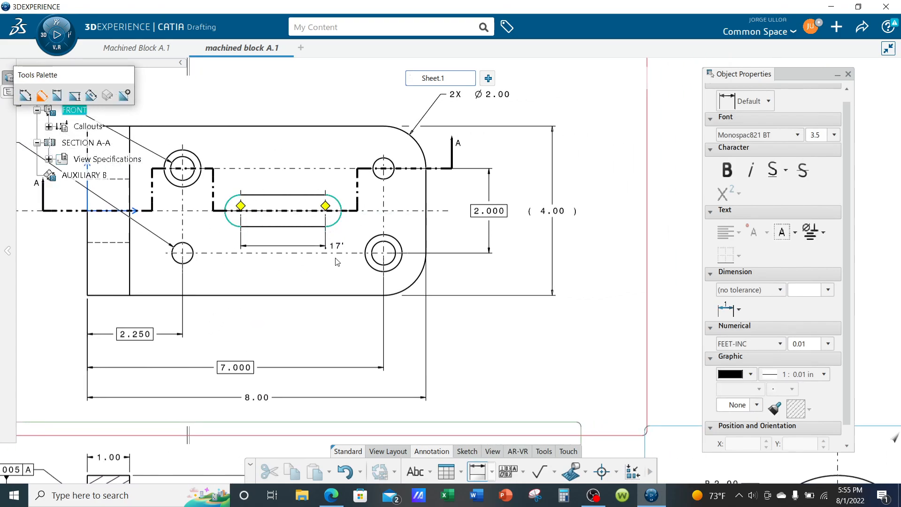
{"action": "right_click", "coordinate": [346, 320]}
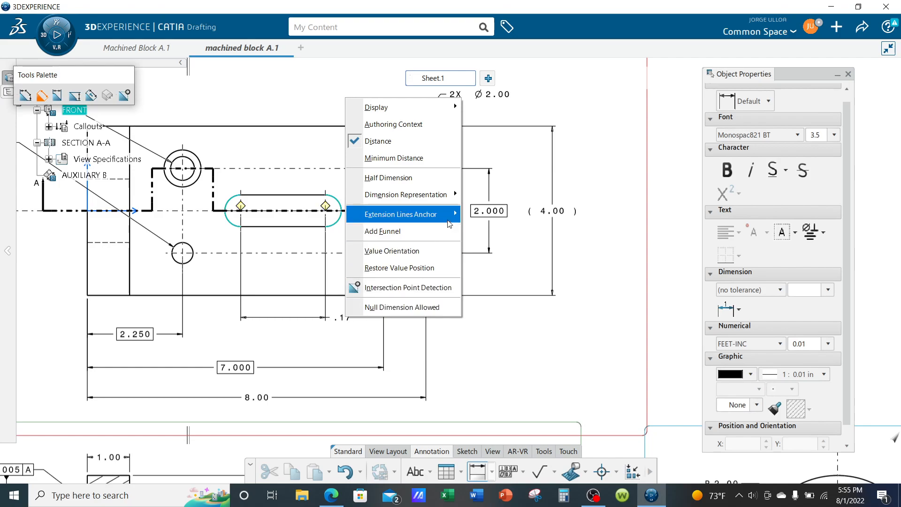
{"action": "mouse_move", "coordinate": [449, 219]}
{"action": "mouse_move", "coordinate": [502, 219]}
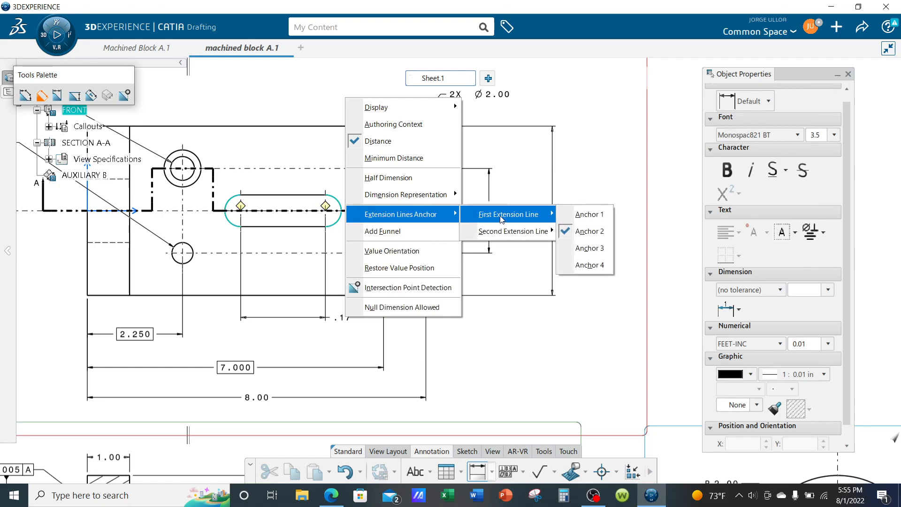
{"action": "left_click", "coordinate": [590, 265]}
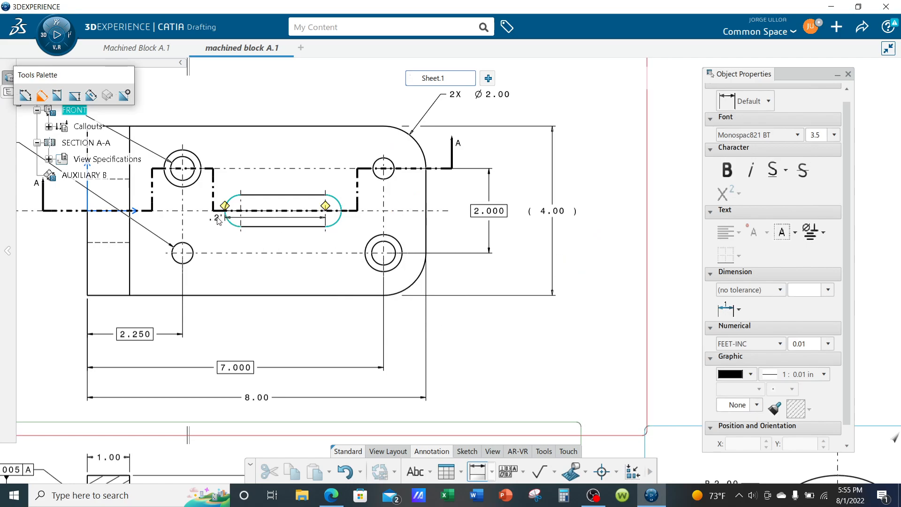
Step: Set the second extension line to Anchor 4 and place the slot's overall length dimension just below the block
{"action": "right_click", "coordinate": [332, 282]}
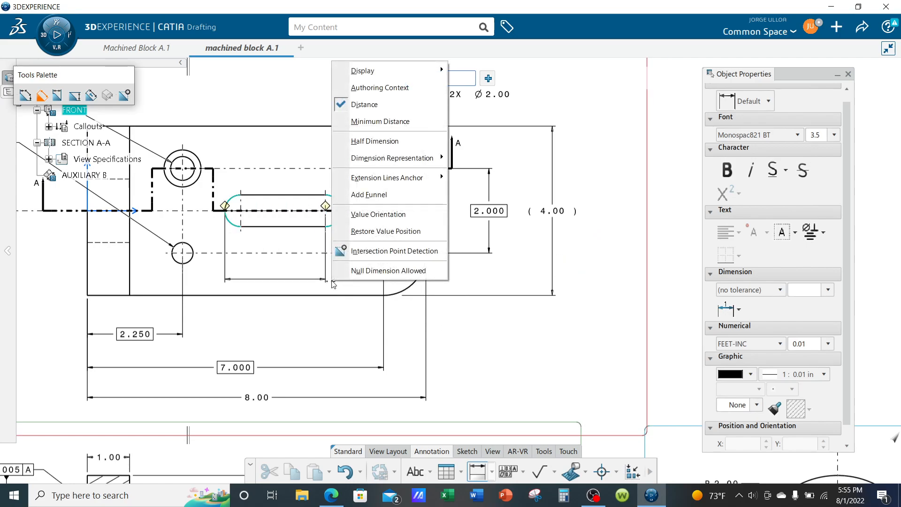
{"action": "mouse_move", "coordinate": [441, 178]}
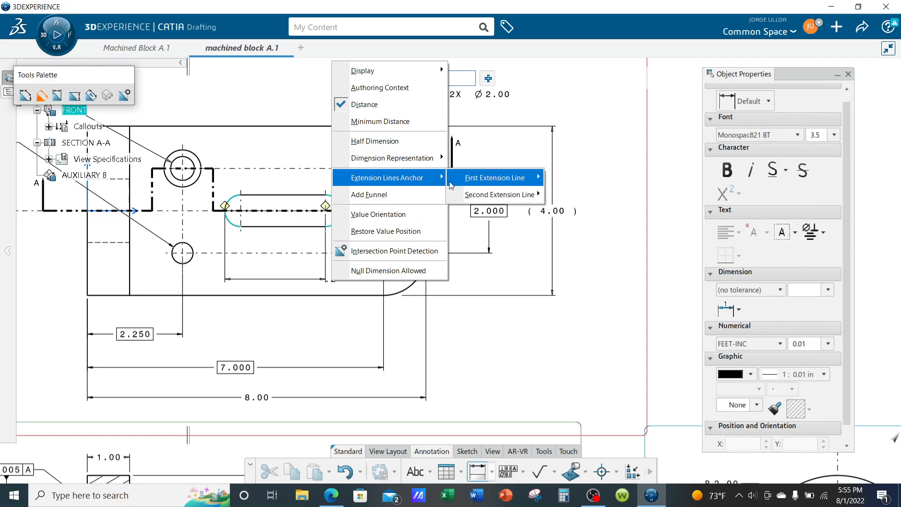
{"action": "mouse_move", "coordinate": [502, 197]}
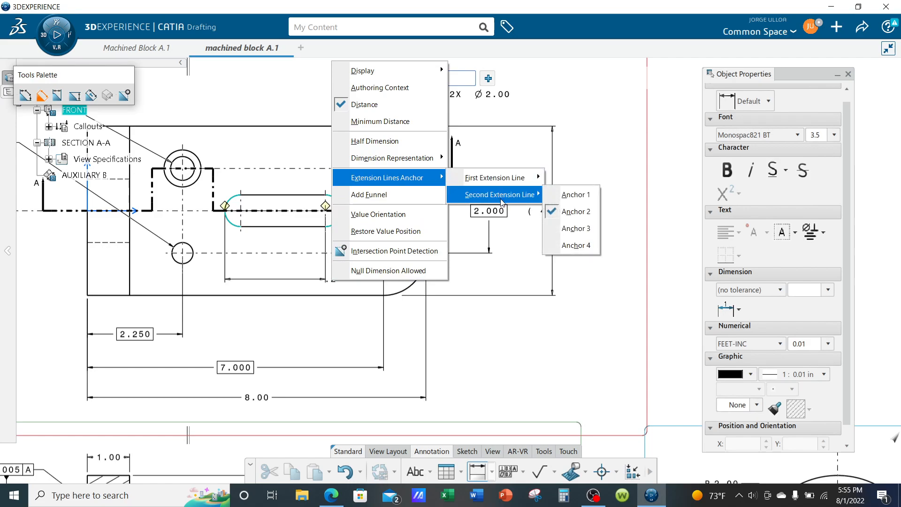
{"action": "left_click", "coordinate": [584, 244]}
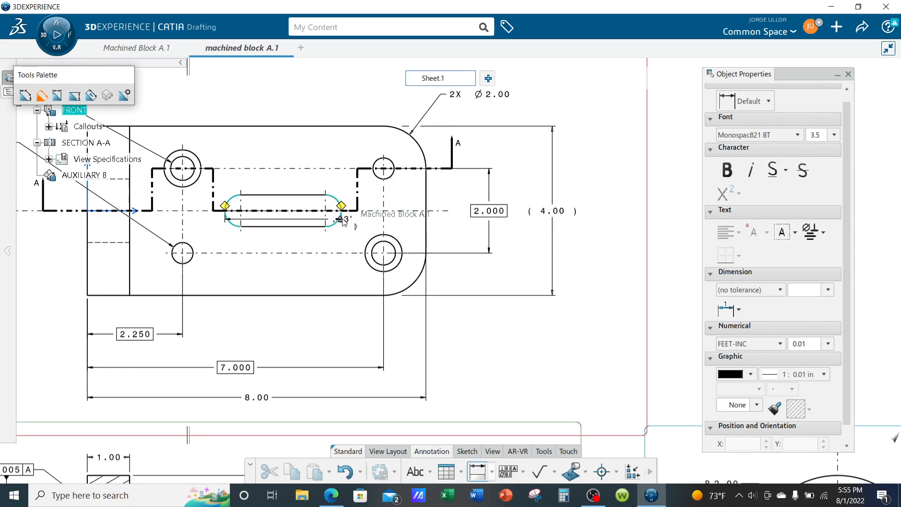
{"action": "left_click", "coordinate": [407, 354]}
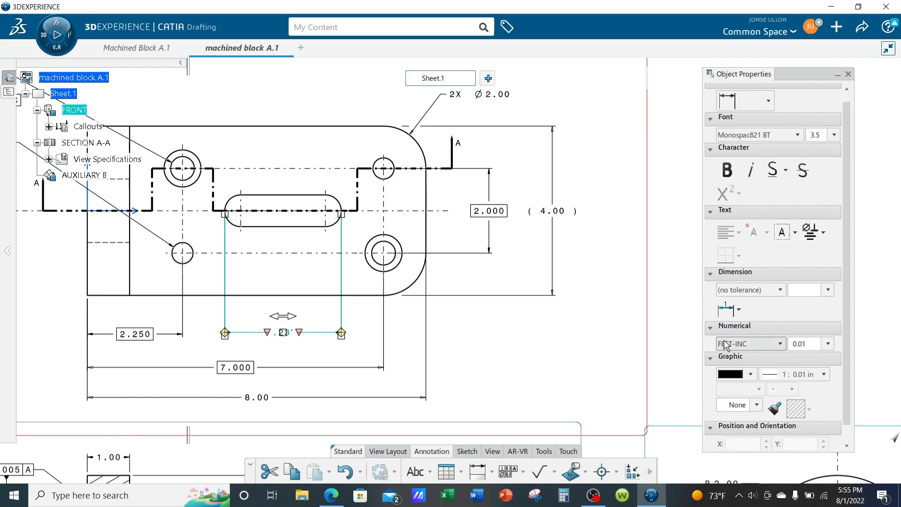
Step: Set the slot length dimension to the NUM.DINC numerical format with 0.001 precision
{"action": "left_click", "coordinate": [751, 344]}
{"action": "left_click", "coordinate": [744, 195]}
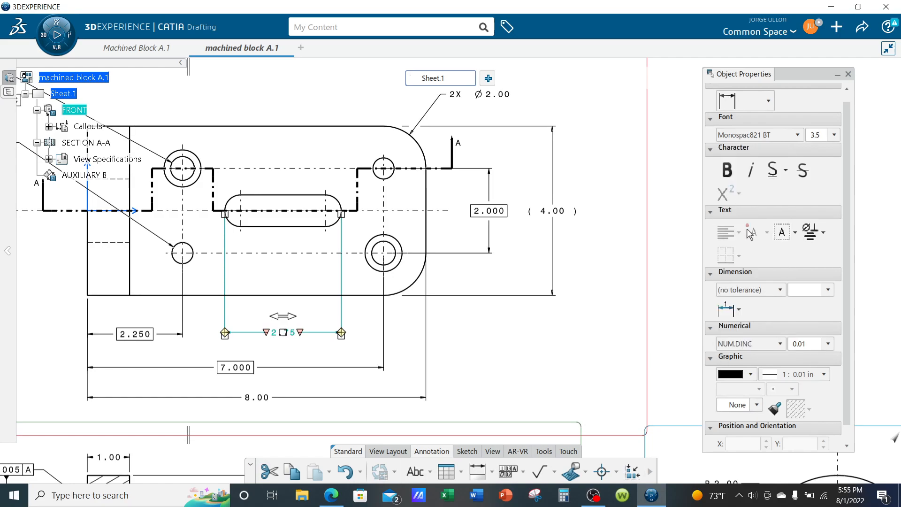
{"action": "left_click", "coordinate": [827, 344]}
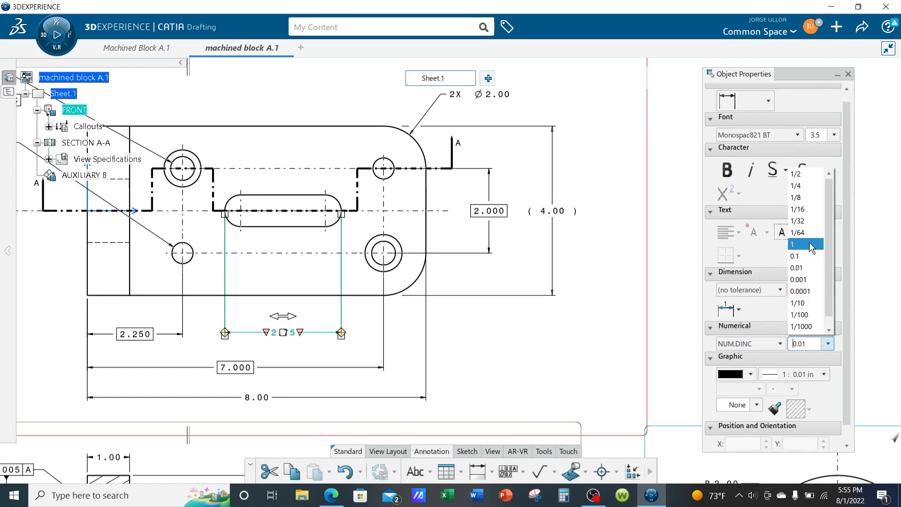
{"action": "left_click", "coordinate": [800, 279]}
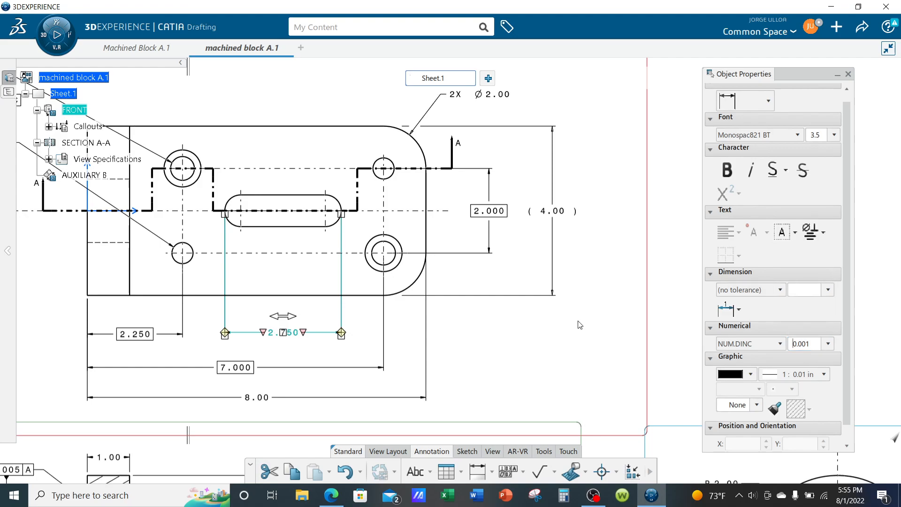
{"action": "left_click", "coordinate": [504, 347]}
Step: Try the slot length dimension close beneath the slot and return it to its place below the block
{"action": "mouse_move", "coordinate": [502, 346]}
{"action": "middle_mouse_down"}
{"action": "mouse_move", "coordinate": [577, 289]}
{"action": "mouse_move", "coordinate": [577, 221]}
{"action": "middle_mouse_up"}
{"action": "middle_click_drag", "start_coordinate": [409, 314], "coordinate": [577, 383]}
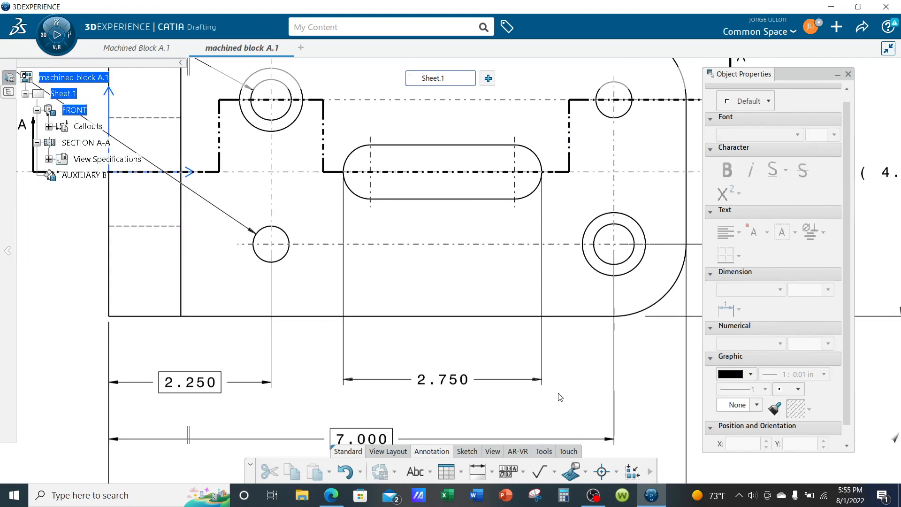
{"action": "middle_click_drag", "start_coordinate": [434, 255], "coordinate": [406, 267]}
{"action": "left_click_drag", "start_coordinate": [315, 221], "coordinate": [312, 202]}
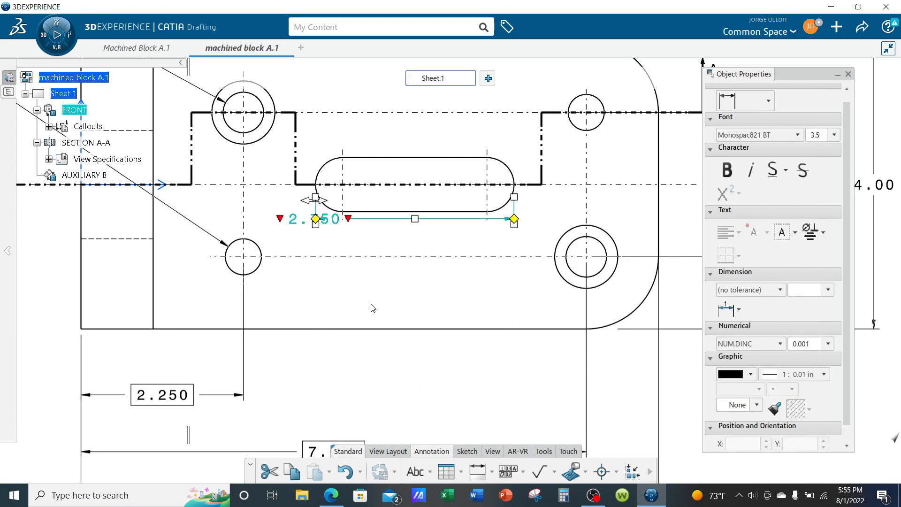
{"action": "left_click", "coordinate": [418, 235]}
{"action": "left_click_drag", "start_coordinate": [375, 223], "coordinate": [404, 394]}
{"action": "left_click", "coordinate": [408, 357]}
{"action": "middle_click_drag", "start_coordinate": [406, 347], "coordinate": [408, 309]}
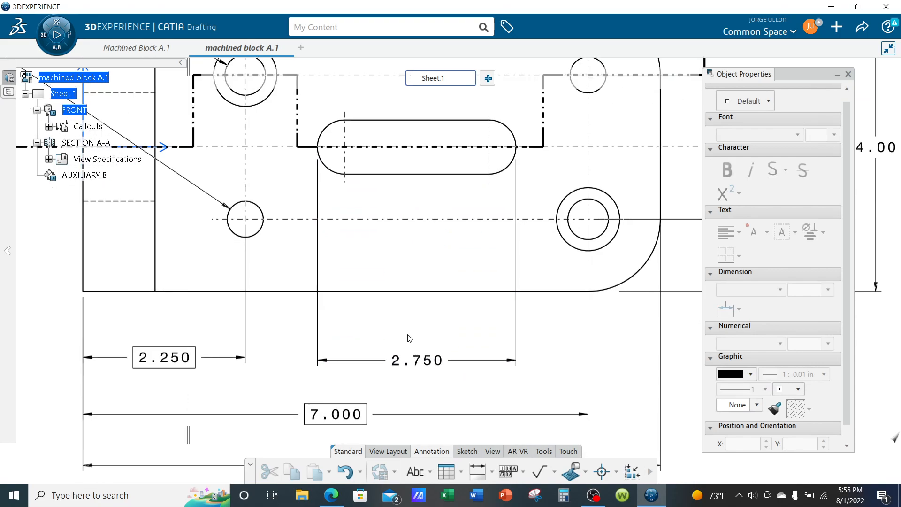
Step: Give the slot length dimension a TOL_NUM2 tolerance of ±0.010
{"action": "left_click", "coordinate": [437, 362]}
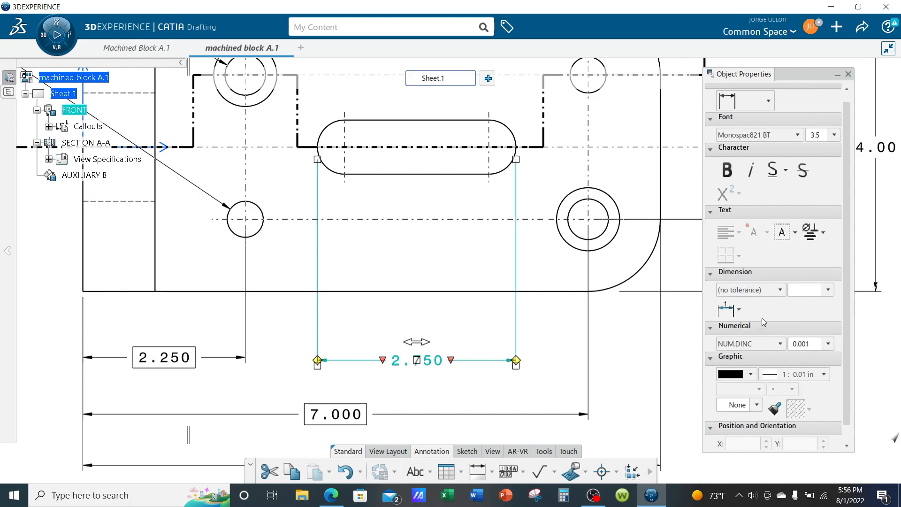
{"action": "left_click", "coordinate": [780, 290]}
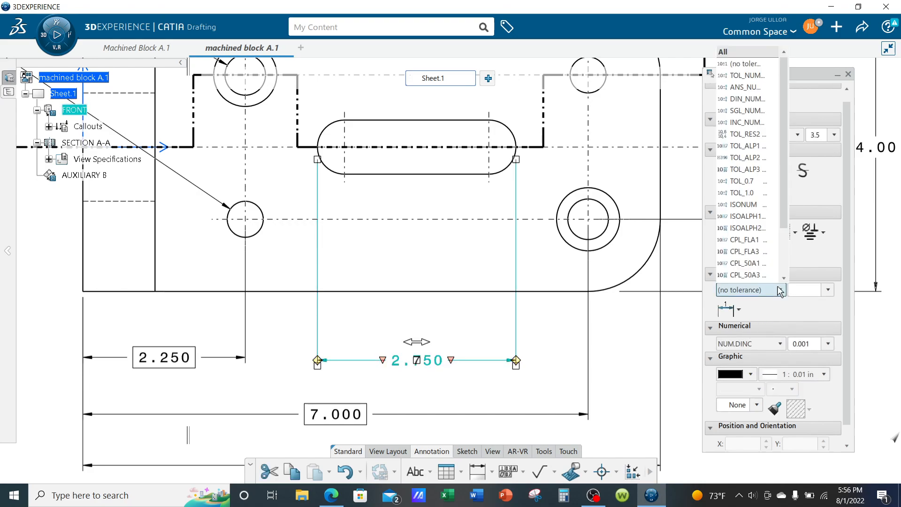
{"action": "left_click", "coordinate": [745, 77]}
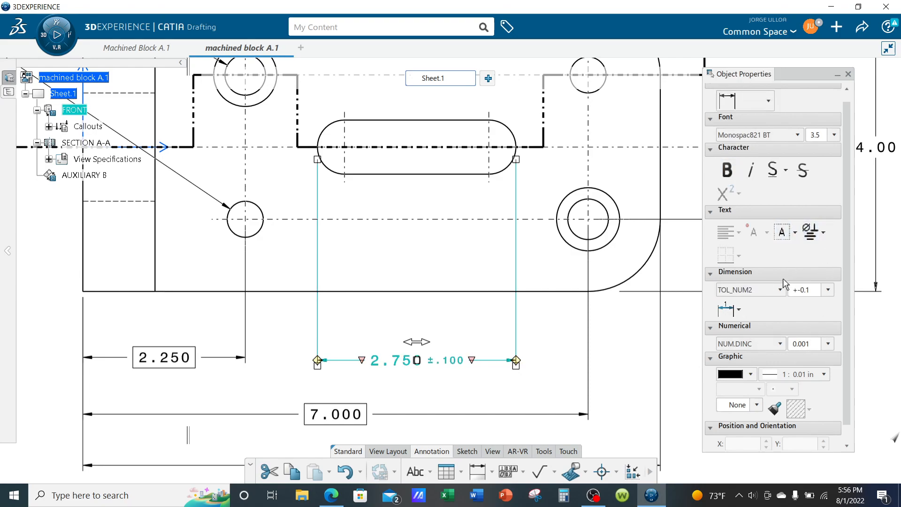
{"action": "double_click", "coordinate": [812, 291]}
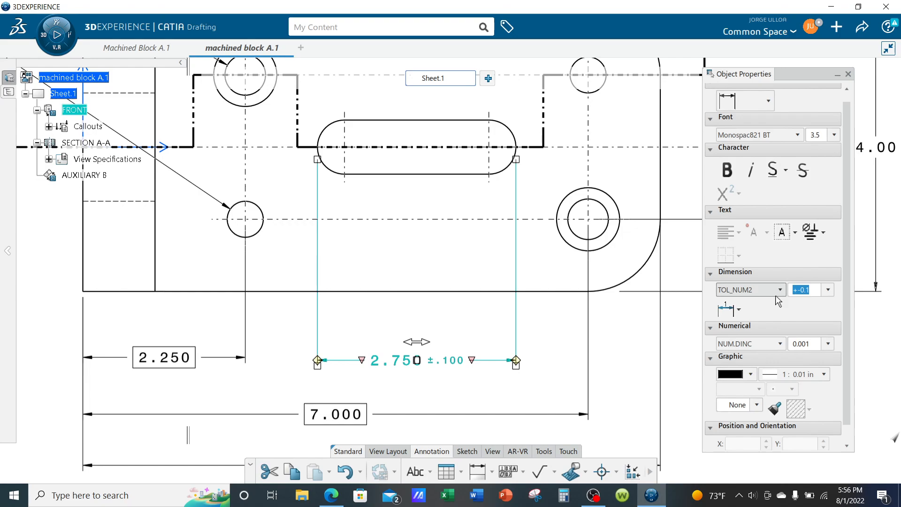
{"action": "key", "text": "End"}
{"action": "left_click", "coordinate": [828, 290]}
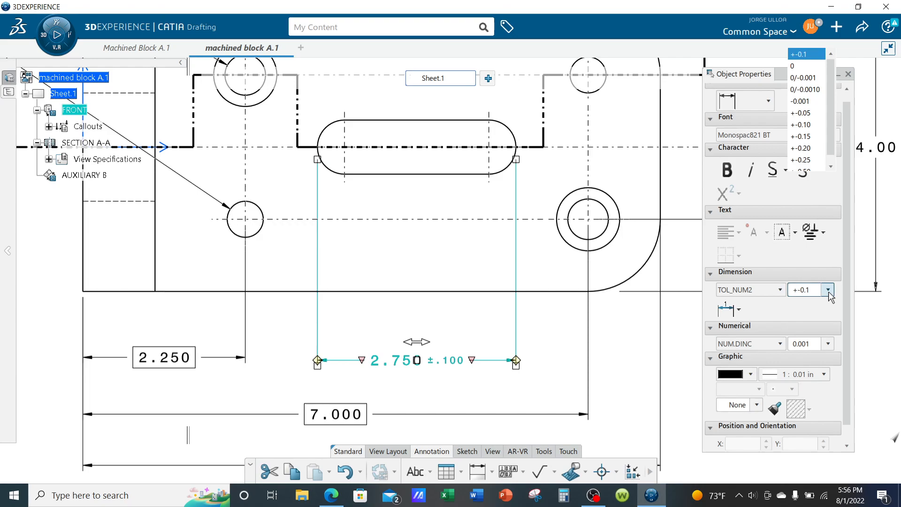
{"action": "left_click_drag", "start_coordinate": [831, 146], "coordinate": [832, 151]}
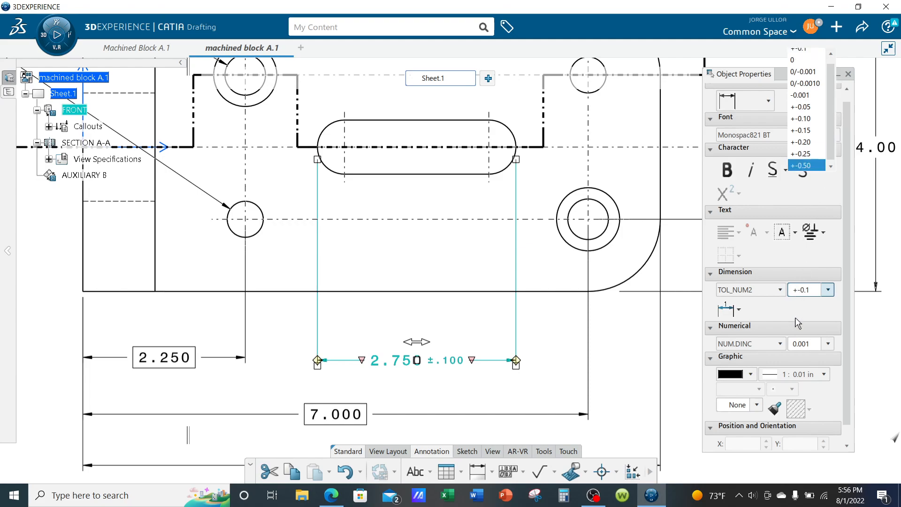
{"action": "left_click", "coordinate": [812, 344]}
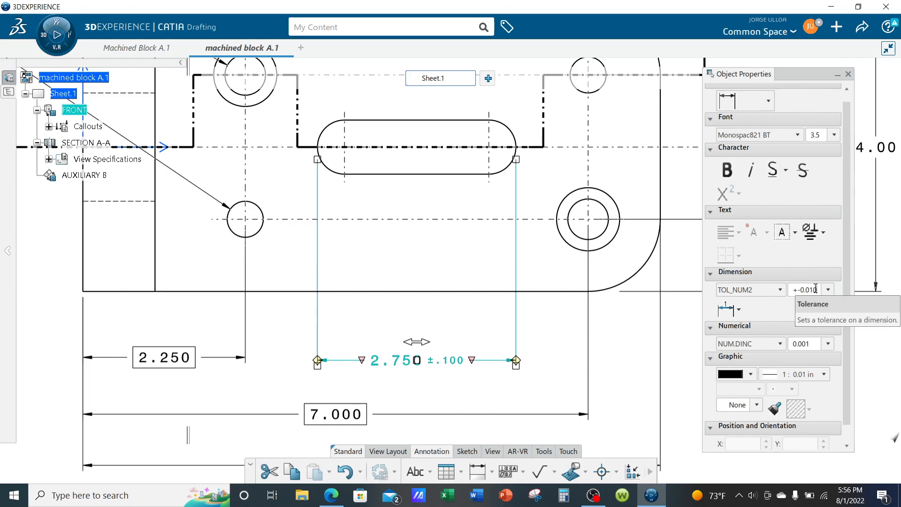
{"action": "key", "text": "Return"}
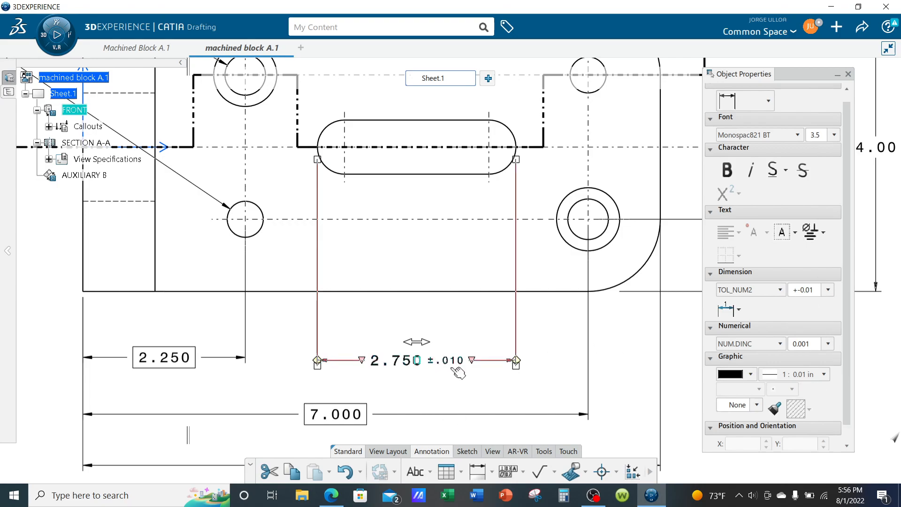
{"action": "left_click_drag", "start_coordinate": [794, 291], "coordinate": [811, 294]}
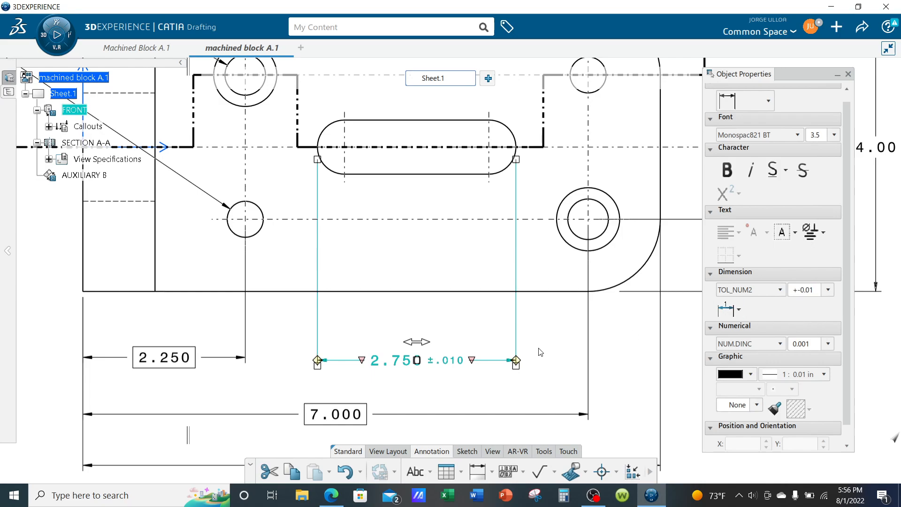
{"action": "left_click", "coordinate": [566, 356]}
Step: Dimension the slot's width between its two straight edges, copying the toleranced format of the slot length dimension onto it
{"action": "scroll", "coordinate": [558, 352], "scroll_direction": "down", "scroll_amount": 3}
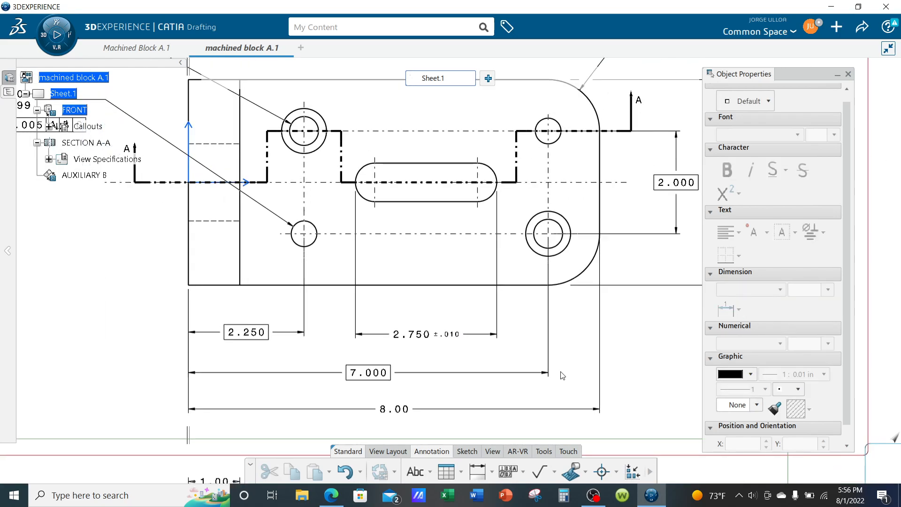
{"action": "scroll", "coordinate": [551, 359], "scroll_direction": "up", "scroll_amount": 1}
{"action": "middle_click_drag", "start_coordinate": [549, 359], "coordinate": [515, 372]}
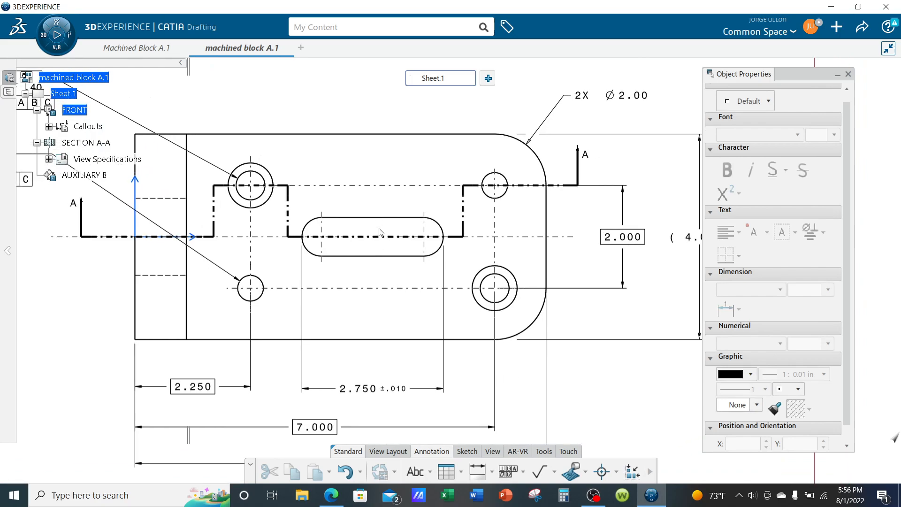
{"action": "left_click", "coordinate": [478, 471]}
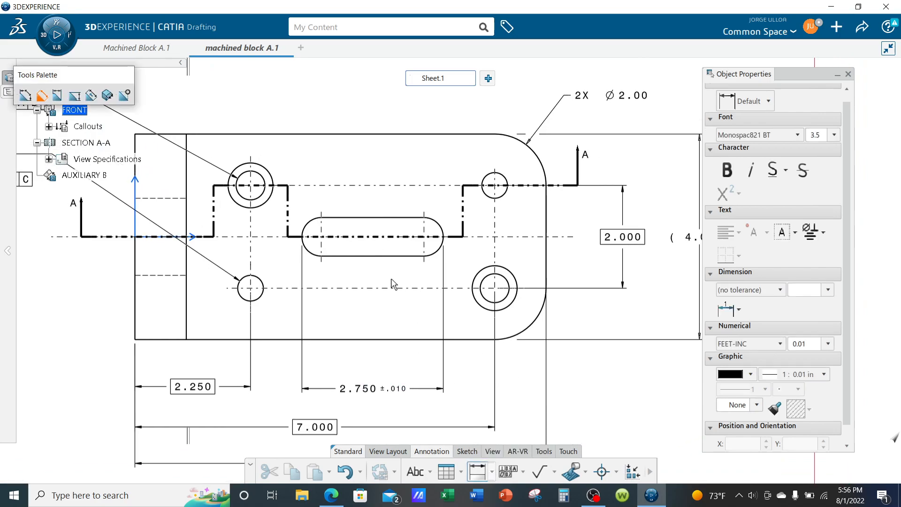
{"action": "left_click", "coordinate": [373, 256]}
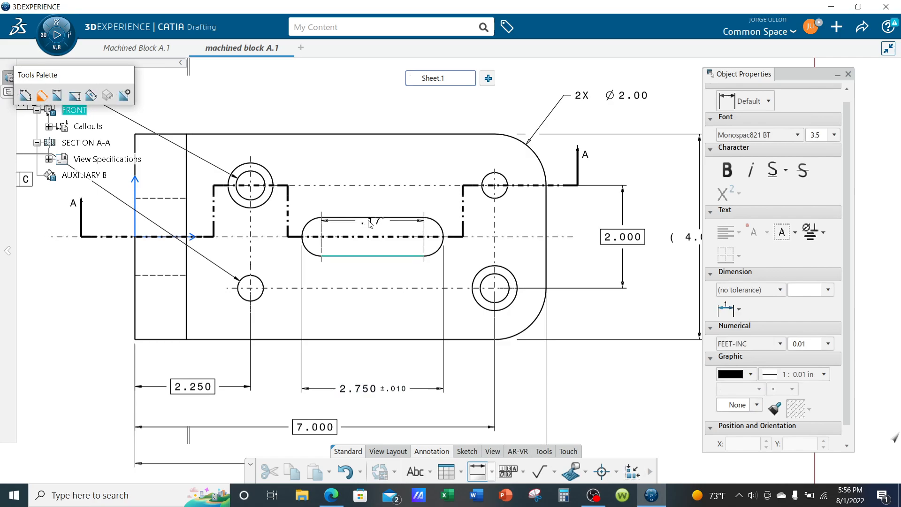
{"action": "left_click", "coordinate": [376, 217]}
{"action": "left_click", "coordinate": [349, 139]}
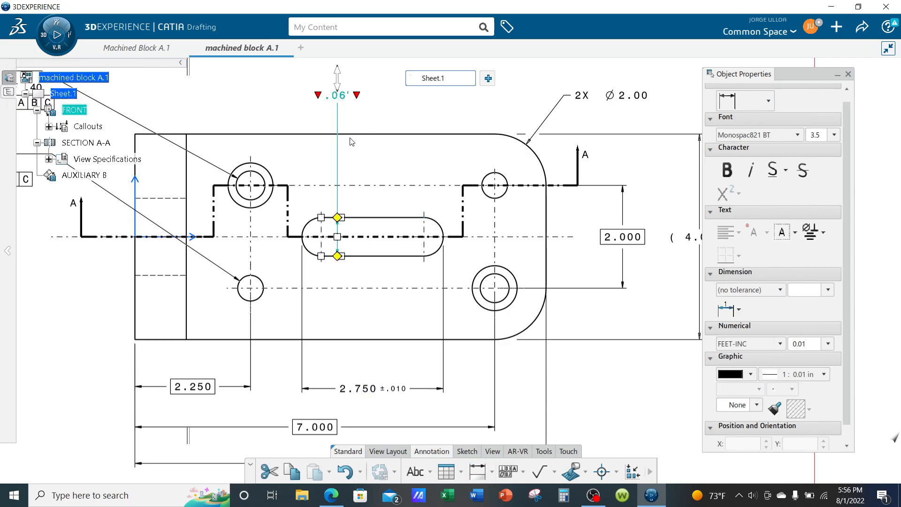
{"action": "left_click", "coordinate": [774, 409]}
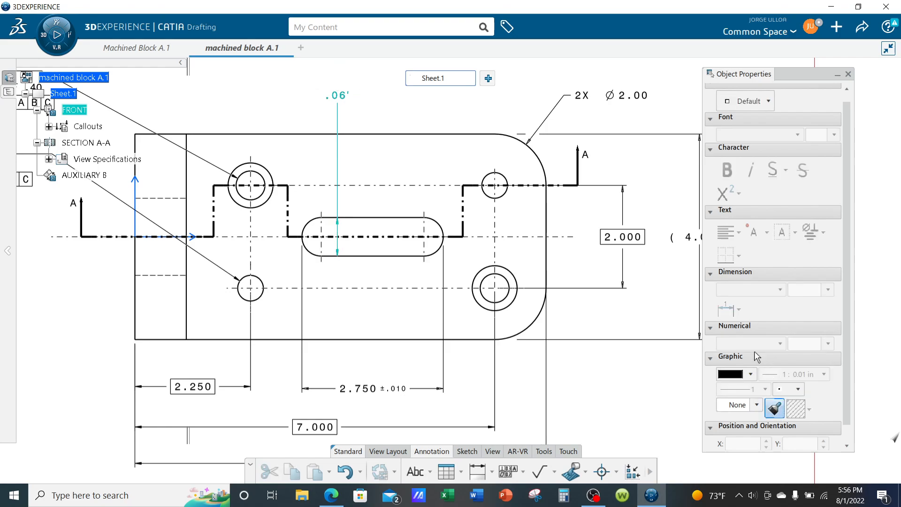
{"action": "left_click", "coordinate": [378, 396]}
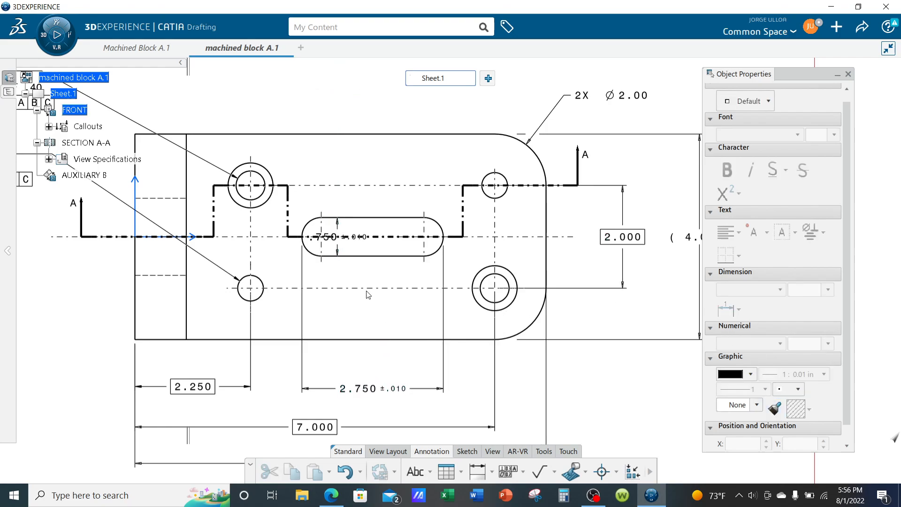
Step: Change the slot width dimension to the two-part leader line style and move its value above the block
{"action": "middle_click_drag", "start_coordinate": [372, 298], "coordinate": [388, 335]}
{"action": "left_click_drag", "start_coordinate": [357, 281], "coordinate": [385, 130]}
{"action": "left_click", "coordinate": [739, 310]}
{"action": "left_click", "coordinate": [734, 334]}
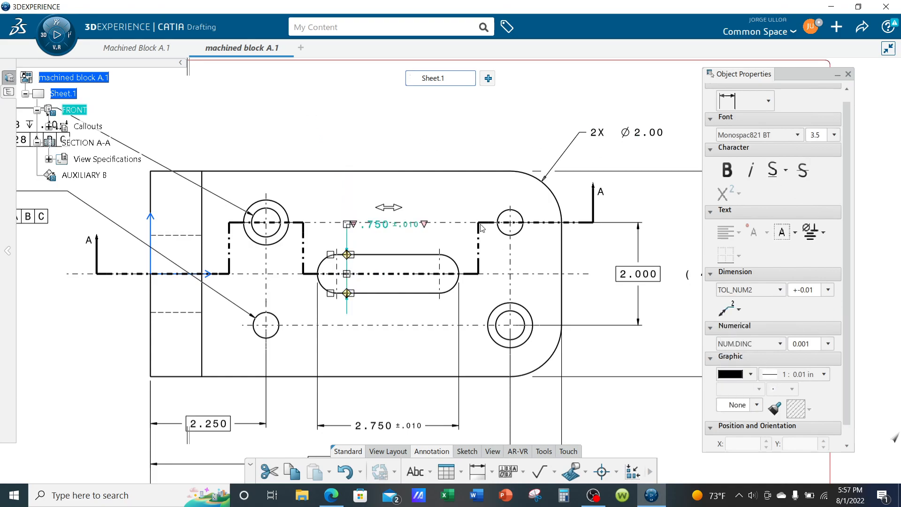
{"action": "left_click", "coordinate": [422, 204]}
{"action": "left_click_drag", "start_coordinate": [401, 228], "coordinate": [367, 123]}
{"action": "left_click", "coordinate": [414, 242]}
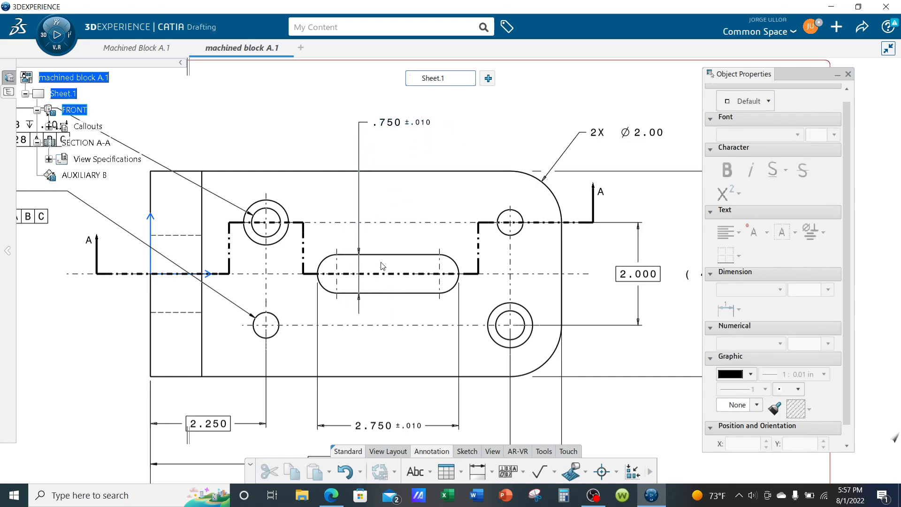
{"action": "mouse_move", "coordinate": [424, 258]}
{"action": "middle_mouse_down"}
{"action": "mouse_move", "coordinate": [441, 199]}
{"action": "mouse_move", "coordinate": [431, 291]}
{"action": "middle_mouse_up"}
{"action": "scroll", "coordinate": [414, 281], "scroll_direction": "down", "scroll_amount": 2}
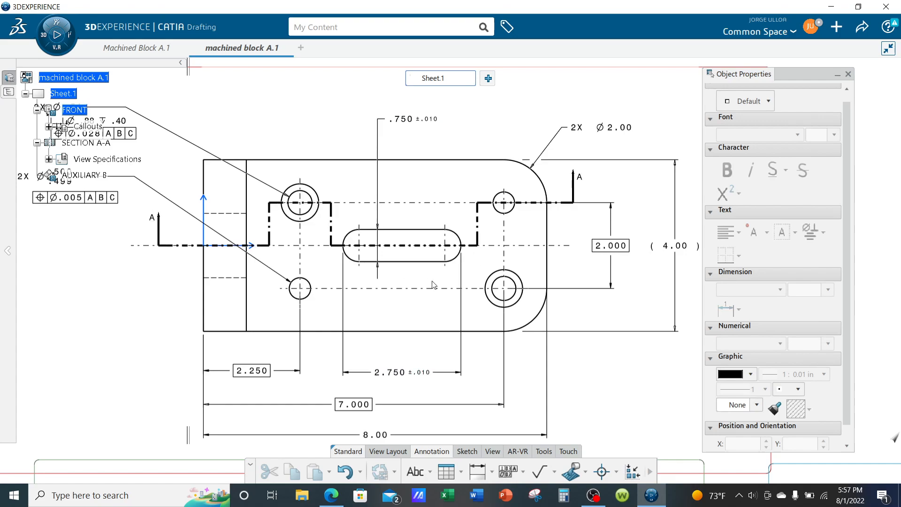
Step: Attach a position tolerance of Ø.028 referencing datums A, B and C to the slot length dimension
{"action": "mouse_move", "coordinate": [430, 309]}
{"action": "middle_mouse_down"}
{"action": "mouse_move", "coordinate": [435, 255]}
{"action": "mouse_move", "coordinate": [438, 310]}
{"action": "mouse_move", "coordinate": [465, 210]}
{"action": "middle_mouse_up"}
{"action": "left_click", "coordinate": [412, 332]}
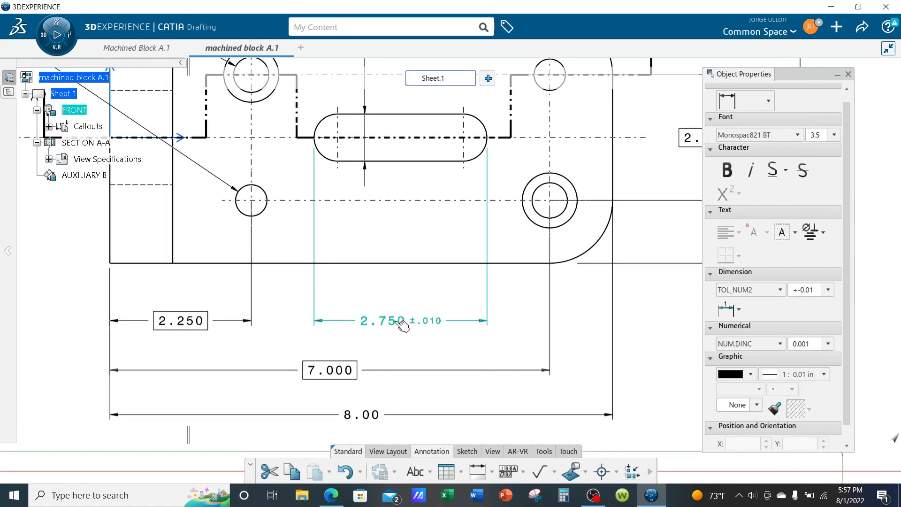
{"action": "left_click", "coordinate": [435, 352]}
{"action": "middle_click_drag", "start_coordinate": [435, 352], "coordinate": [495, 342]}
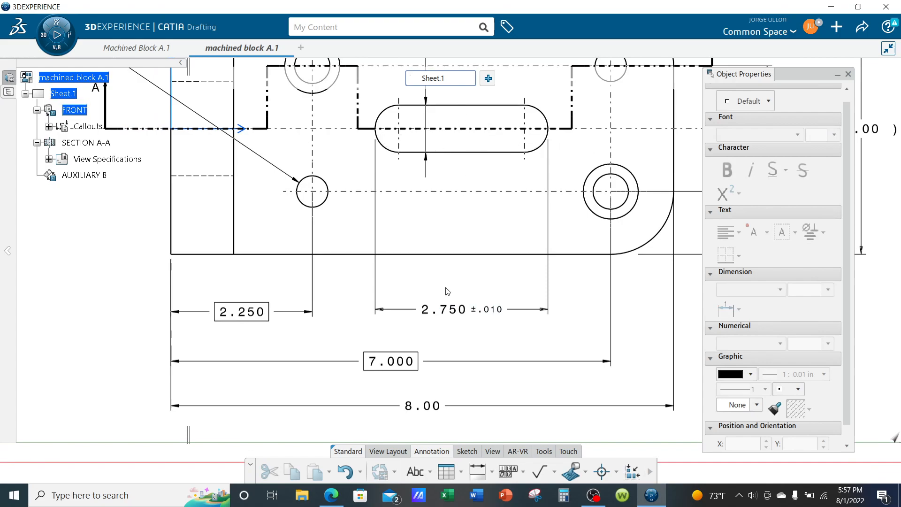
{"action": "left_click", "coordinate": [461, 313]}
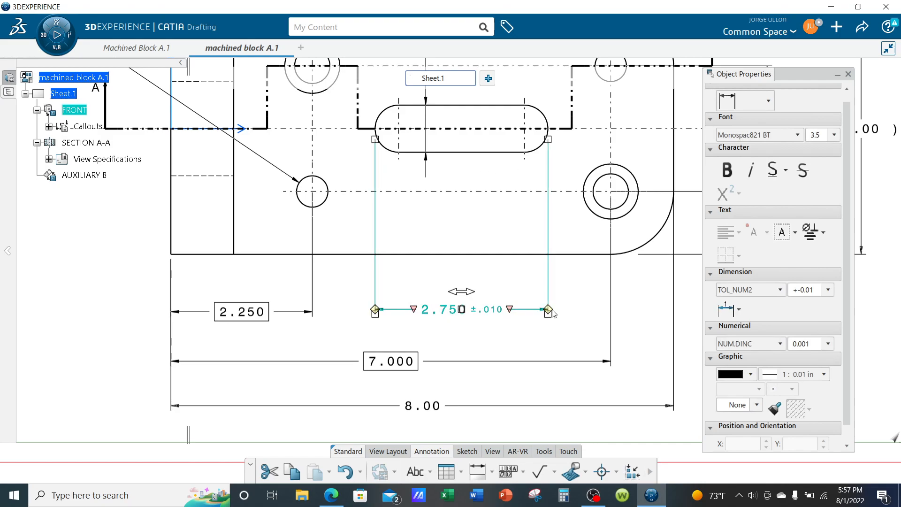
{"action": "left_click", "coordinate": [508, 471]}
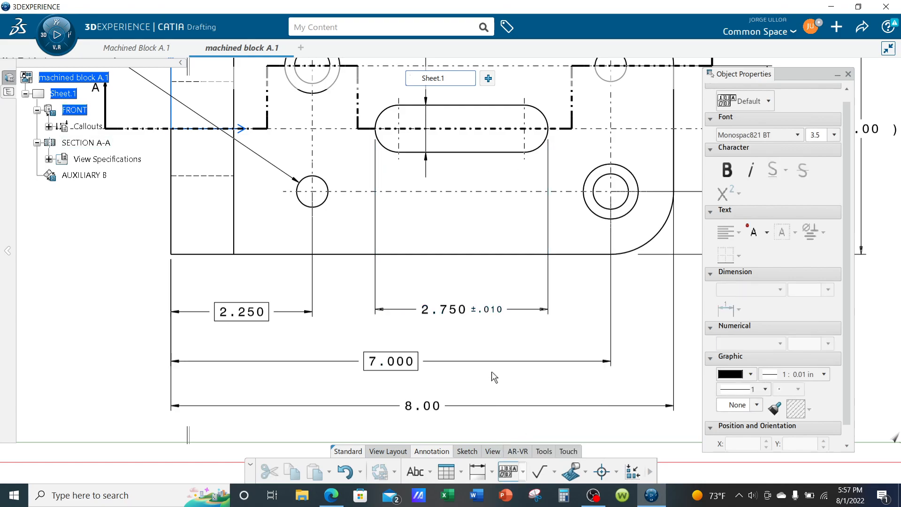
{"action": "left_click", "coordinate": [474, 311]}
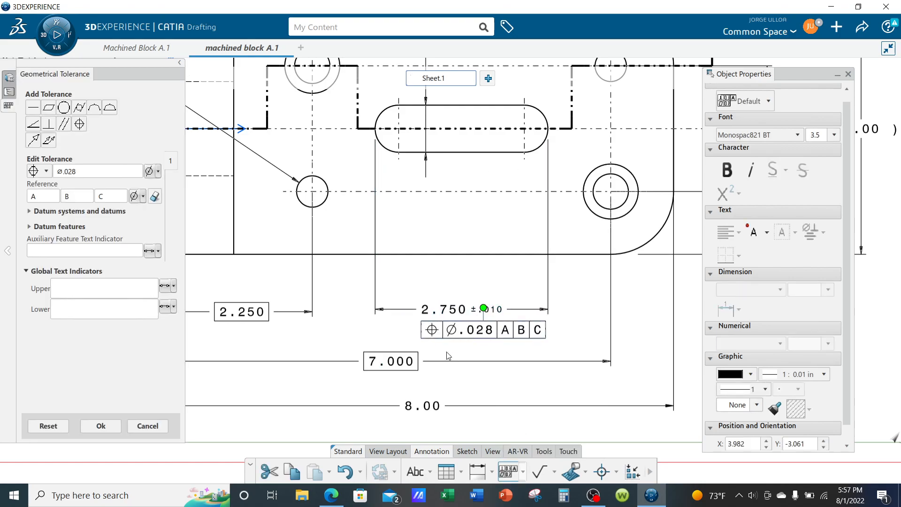
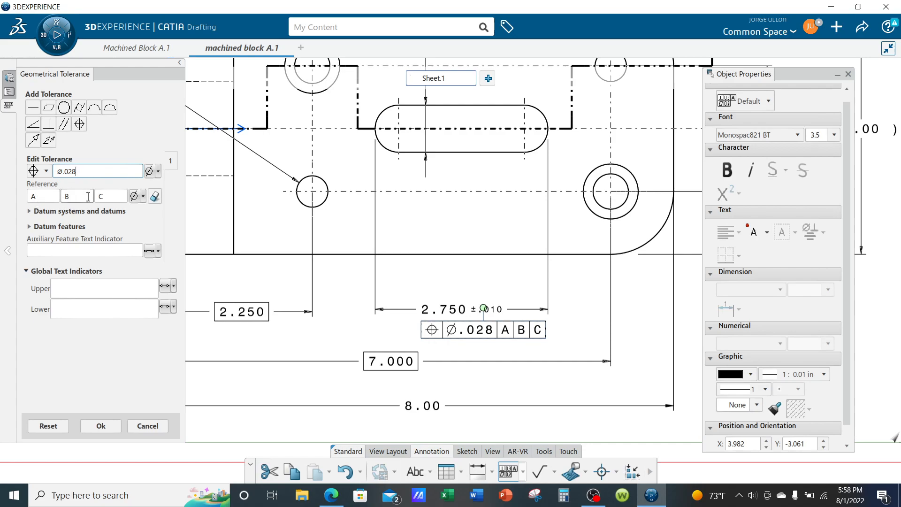
{"action": "left_click", "coordinate": [105, 427]}
Step: Reposition the tolerance frame beneath the slot length dimension and adjust the spacing of the 7.000 and 2.250 dimensions around it
{"action": "left_click_drag", "start_coordinate": [496, 326], "coordinate": [478, 306]}
{"action": "left_click", "coordinate": [421, 283]}
{"action": "middle_click_drag", "start_coordinate": [435, 301], "coordinate": [439, 250]}
{"action": "left_click_drag", "start_coordinate": [392, 323], "coordinate": [392, 333]}
{"action": "left_click_drag", "start_coordinate": [251, 264], "coordinate": [253, 259]}
{"action": "left_click", "coordinate": [287, 292]}
{"action": "mouse_move", "coordinate": [310, 286]}
{"action": "middle_mouse_down", "text": "ctrl"}
{"action": "mouse_move", "coordinate": [376, 282]}
{"action": "mouse_move", "coordinate": [328, 328]}
{"action": "mouse_move", "coordinate": [352, 327]}
{"action": "mouse_move", "coordinate": [339, 353]}
{"action": "middle_mouse_up", "text": "ctrl"}
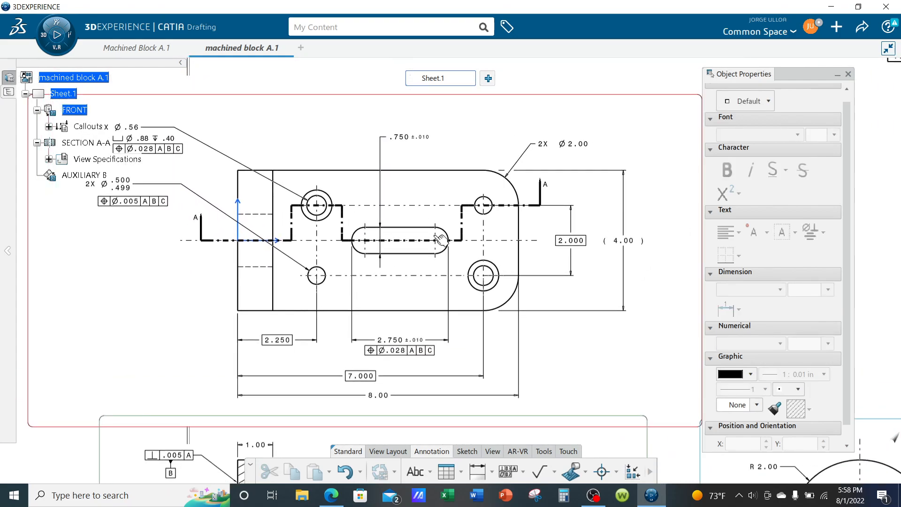
Step: Shift the slot width dimension's value farther out along its leader line above the block
{"action": "left_click", "coordinate": [416, 141]}
{"action": "left_click_drag", "start_coordinate": [415, 120], "coordinate": [432, 120]}
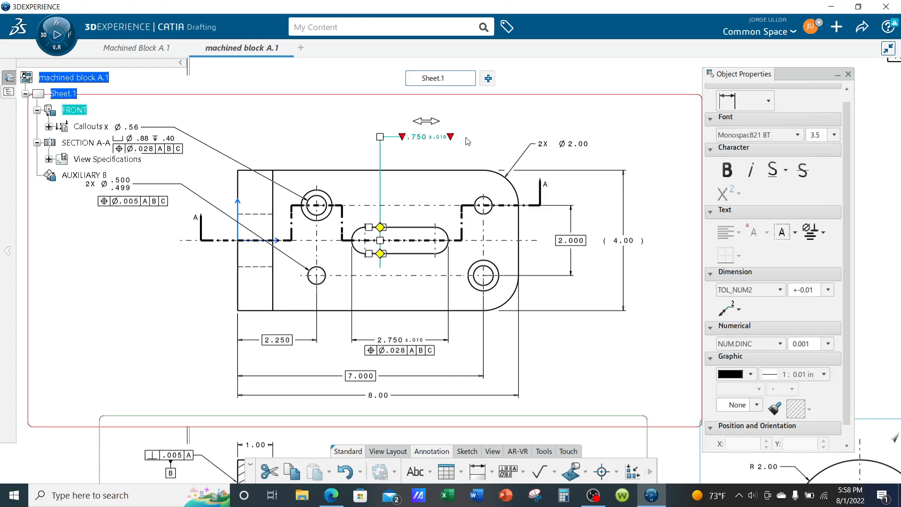
{"action": "left_click", "coordinate": [473, 147]}
Step: Attach a position tolerance of Ø.014 referencing datums A, B and C to the slot width dimension
{"action": "left_click", "coordinate": [508, 470]}
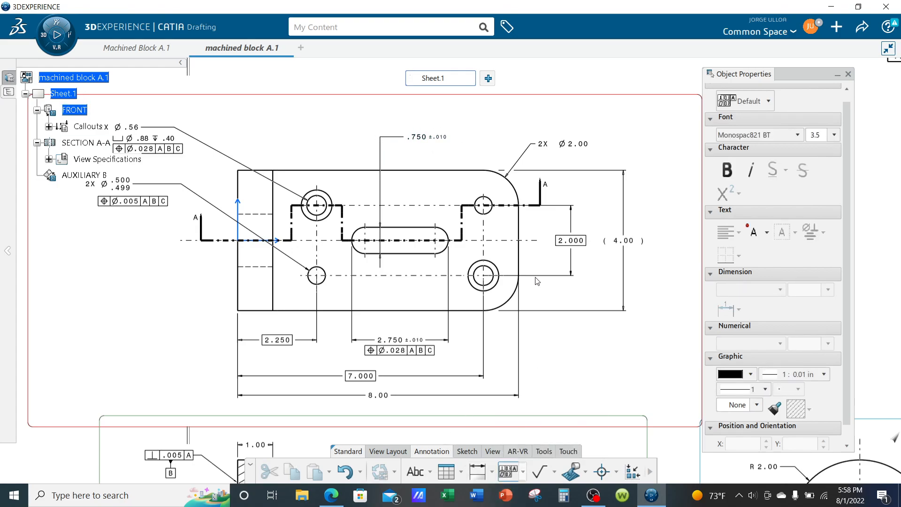
{"action": "left_click", "coordinate": [439, 141]}
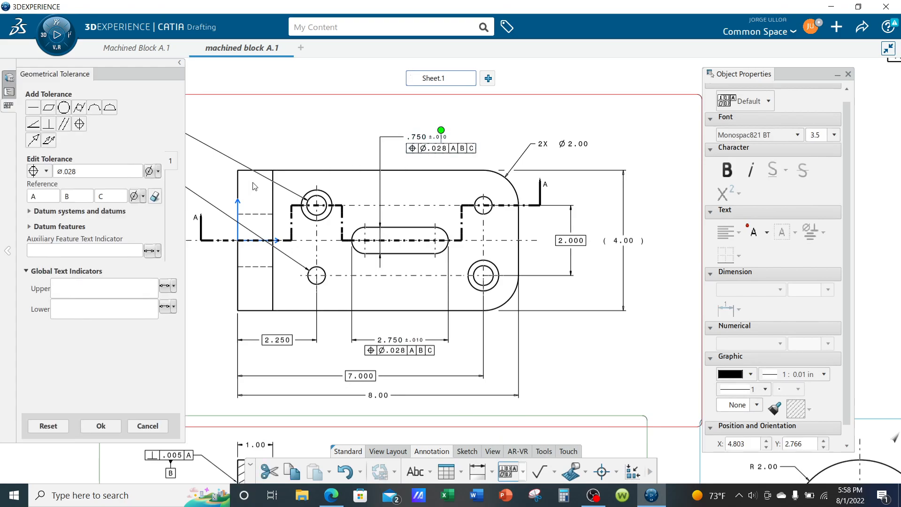
{"action": "left_click", "coordinate": [93, 171]}
{"action": "key", "text": "BackSpace"}
{"action": "key", "text": "BackSpace"}
{"action": "type", "text": "14"}
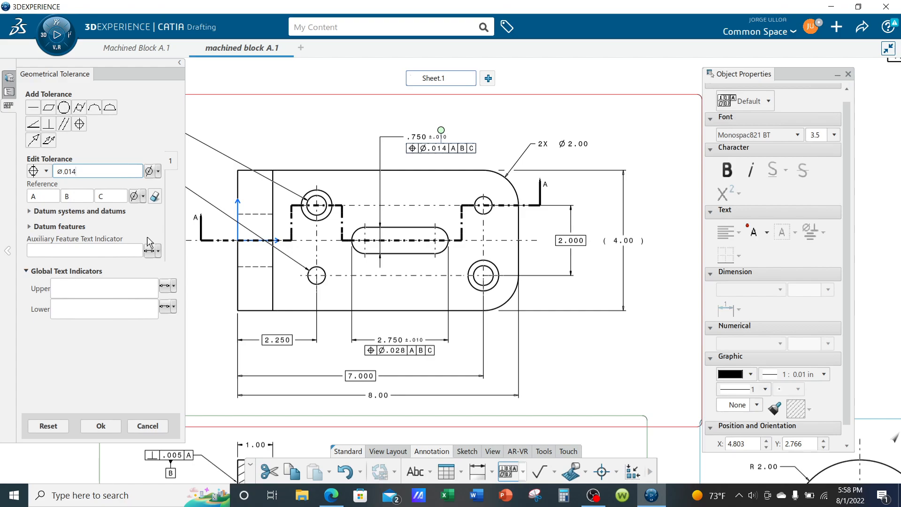
{"action": "left_click", "coordinate": [96, 427]}
{"action": "left_click", "coordinate": [591, 352]}
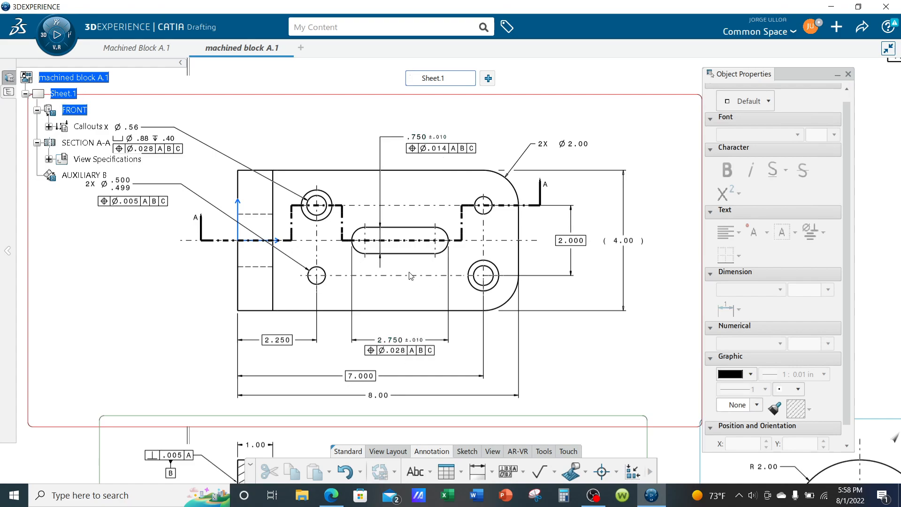
Step: Move the 2.250 location dimension closer to the block's lower edge
{"action": "mouse_move", "coordinate": [462, 330]}
{"action": "middle_mouse_down"}
{"action": "mouse_move", "coordinate": [481, 294]}
{"action": "mouse_move", "coordinate": [587, 306]}
{"action": "middle_mouse_up"}
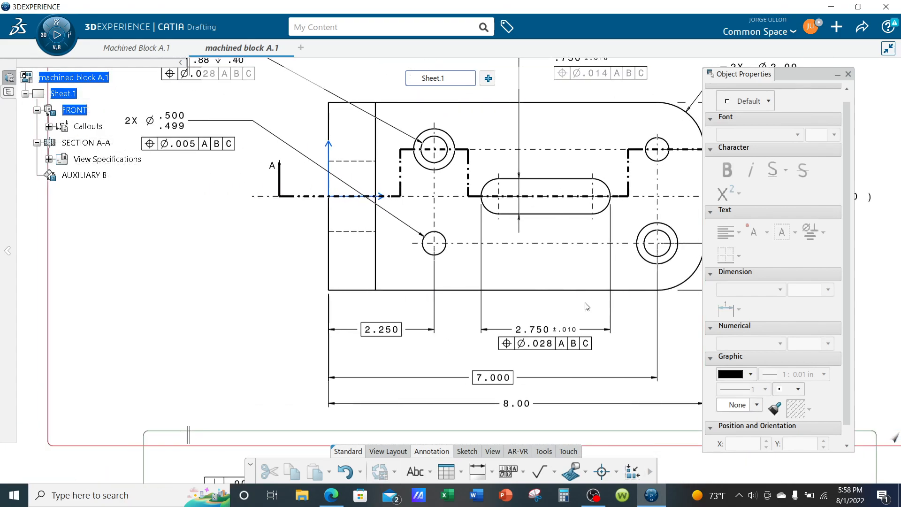
{"action": "mouse_move", "coordinate": [581, 342]}
{"action": "middle_mouse_down"}
{"action": "mouse_move", "coordinate": [577, 268]}
{"action": "mouse_move", "coordinate": [576, 299]}
{"action": "middle_mouse_up"}
{"action": "left_click_drag", "start_coordinate": [386, 289], "coordinate": [385, 278]}
{"action": "left_click", "coordinate": [399, 303]}
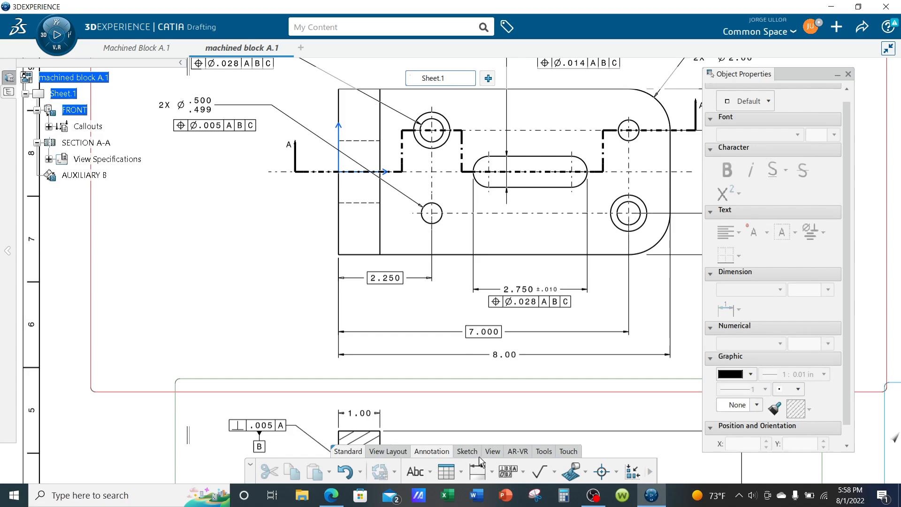
Step: Dimension from the block's left edge to the slot's near end, anchoring the extension line on the arc's outermost point, below the 2.250 dimension
{"action": "left_click", "coordinate": [478, 471]}
{"action": "left_click", "coordinate": [340, 245]}
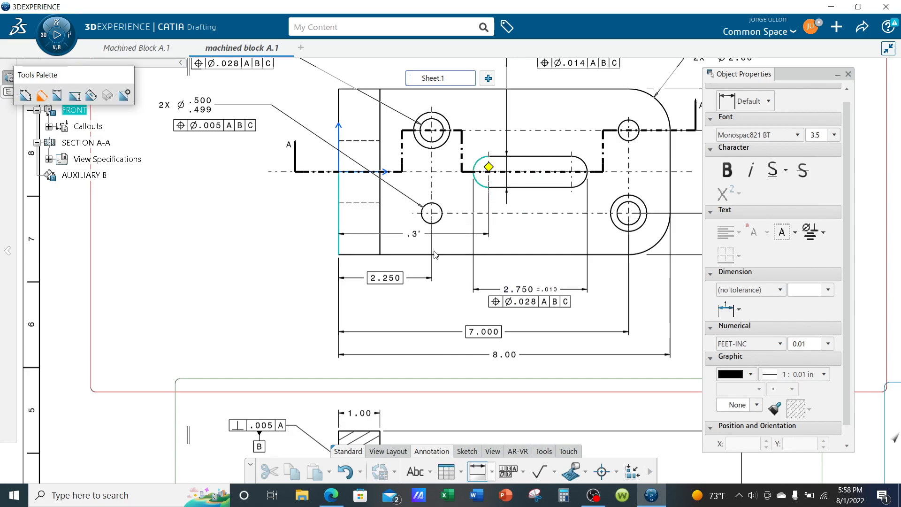
{"action": "right_click", "coordinate": [415, 304]}
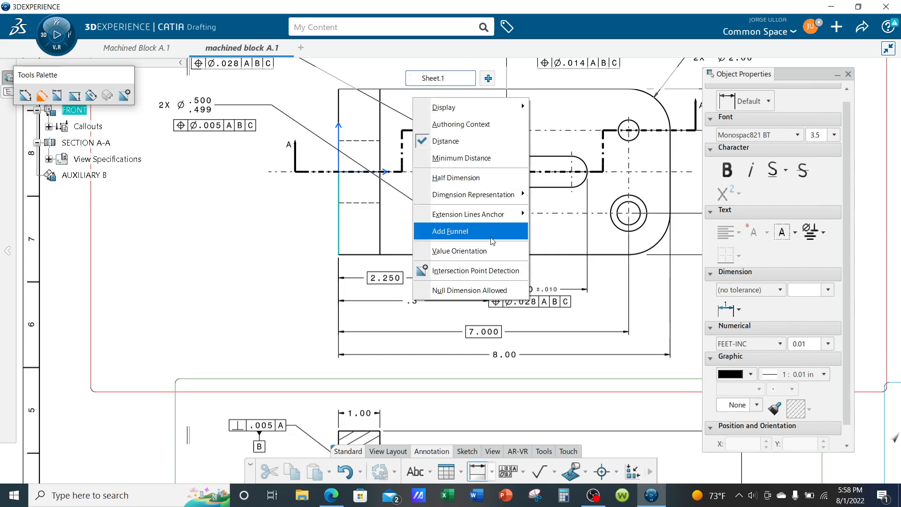
{"action": "mouse_move", "coordinate": [498, 219]}
{"action": "left_click", "coordinate": [561, 265]}
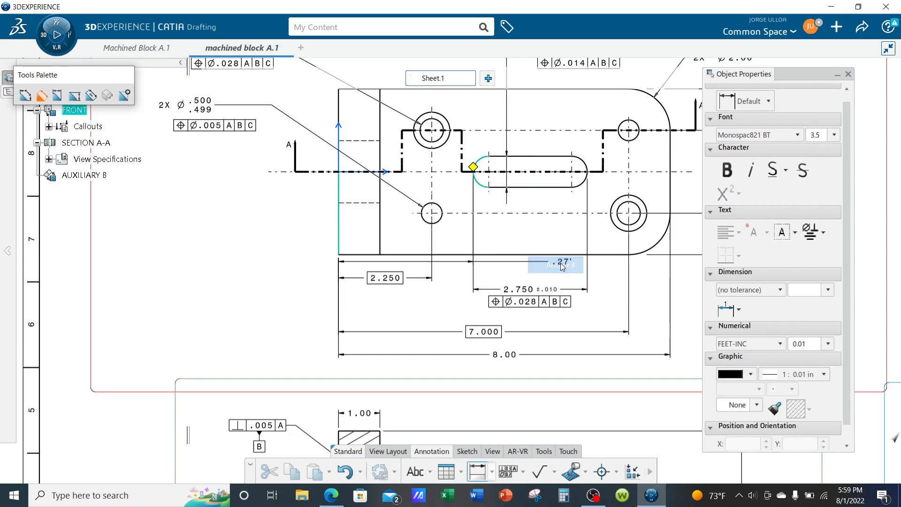
{"action": "left_click", "coordinate": [483, 178]}
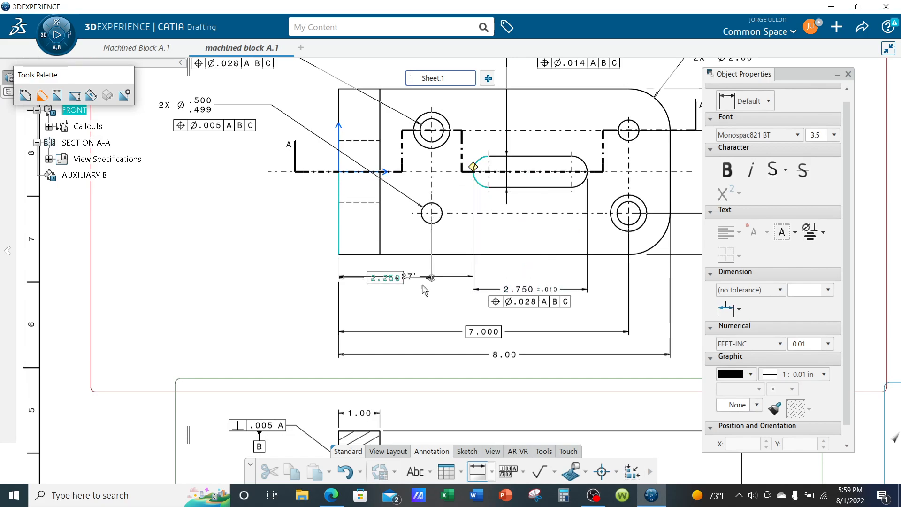
{"action": "left_click", "coordinate": [419, 303]}
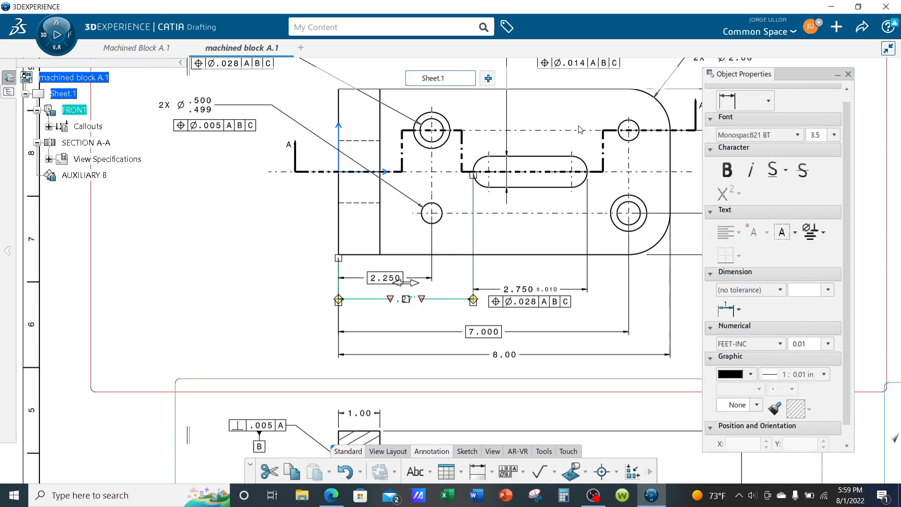
Step: Copy the framed three-decimal format of the 7.000 dimension onto the new slot location dimension and nudge it slightly upward
{"action": "left_click", "coordinate": [774, 407]}
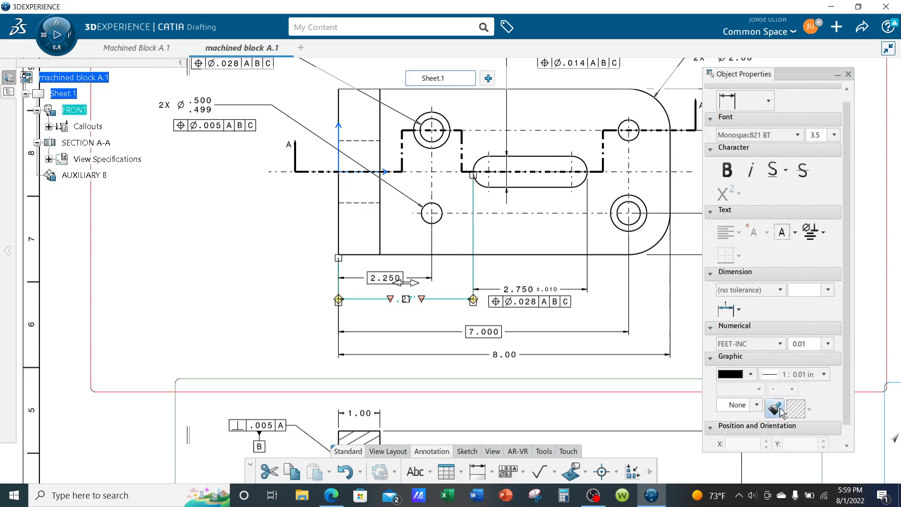
{"action": "left_click", "coordinate": [498, 335]}
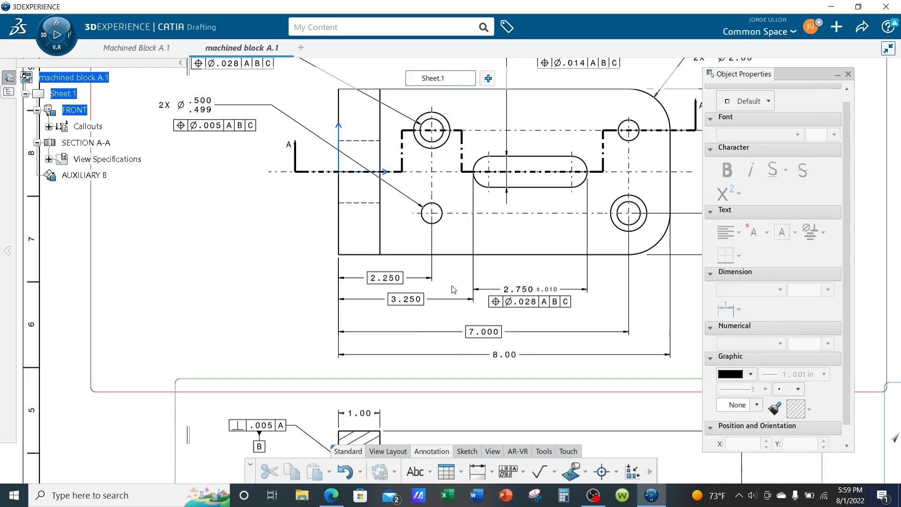
{"action": "left_click", "coordinate": [452, 299]}
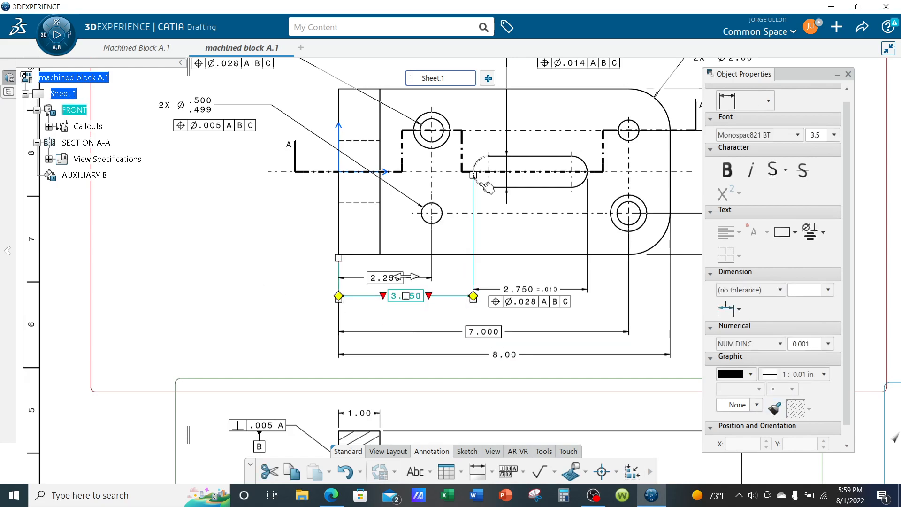
{"action": "left_click", "coordinate": [459, 198]}
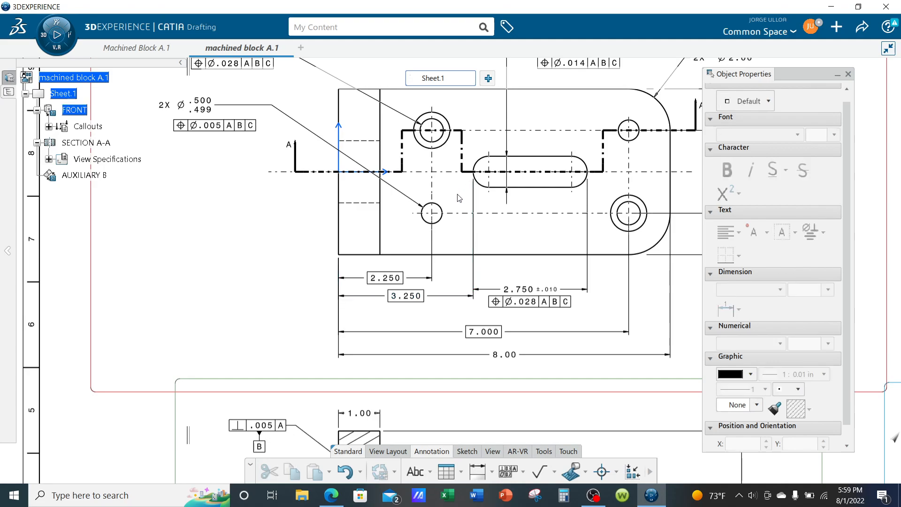
Step: Lower the 8.00 and 7.000 dimensions, and move the slot location and slot length dimensions down into one line
{"action": "scroll", "coordinate": [418, 316], "scroll_direction": "up", "scroll_amount": 3}
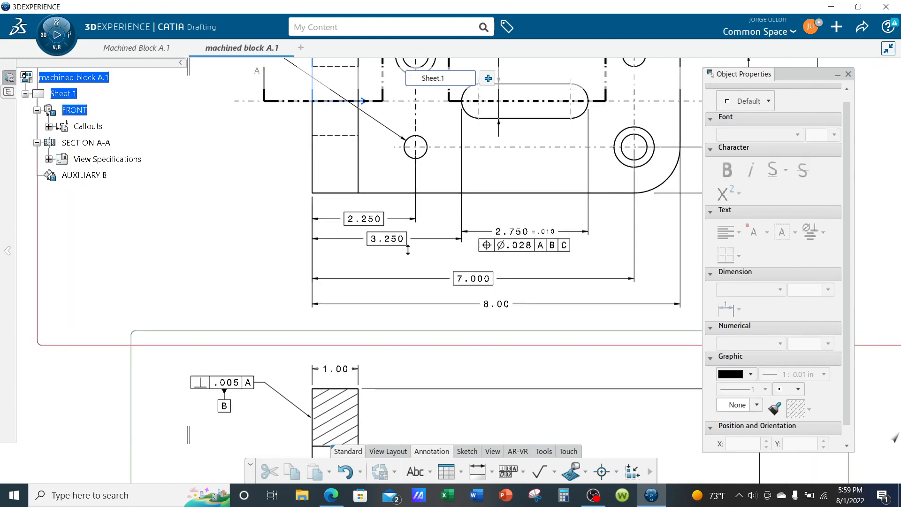
{"action": "left_click_drag", "start_coordinate": [498, 315], "coordinate": [499, 334]}
{"action": "left_click_drag", "start_coordinate": [478, 285], "coordinate": [483, 306]}
{"action": "left_click_drag", "start_coordinate": [366, 228], "coordinate": [366, 247]}
{"action": "left_click_drag", "start_coordinate": [544, 221], "coordinate": [545, 250]}
{"action": "left_click", "coordinate": [534, 229]}
{"action": "scroll", "coordinate": [531, 233], "scroll_direction": "down", "scroll_amount": 5}
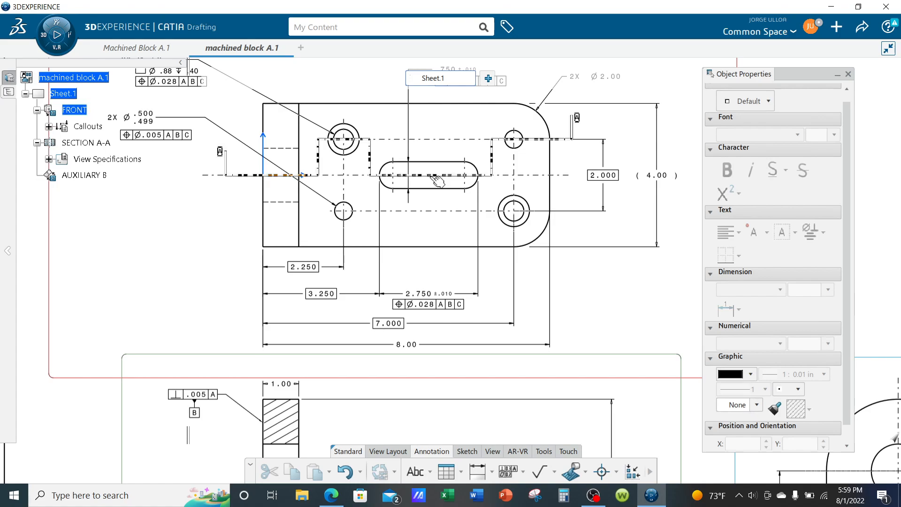
Step: Review the front view's dimensions and tolerance frames and their layout on the sheet
{"action": "scroll", "coordinate": [426, 277], "scroll_direction": "up", "scroll_amount": 2}
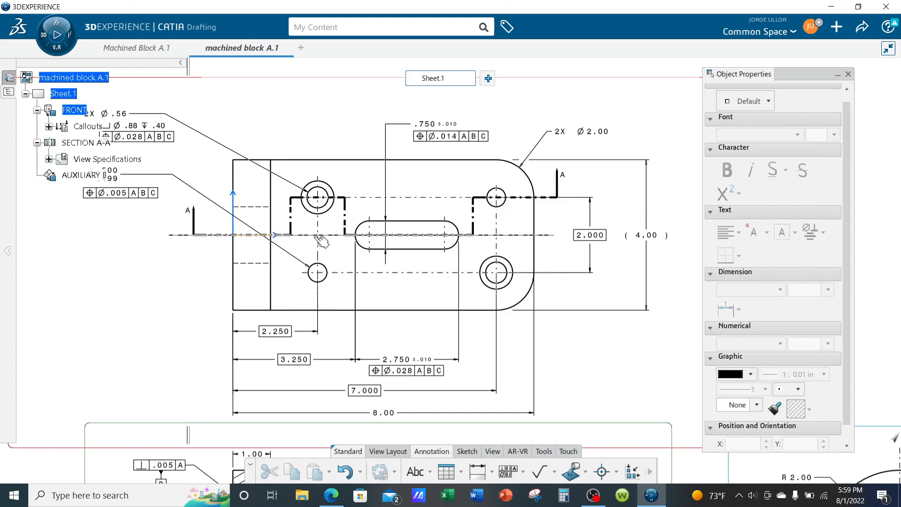
{"action": "scroll", "coordinate": [207, 300], "scroll_direction": "down", "scroll_amount": 3}
{"action": "scroll", "coordinate": [544, 316], "scroll_direction": "down", "scroll_amount": 2}
{"action": "middle_click_drag", "start_coordinate": [544, 317], "coordinate": [452, 244]}
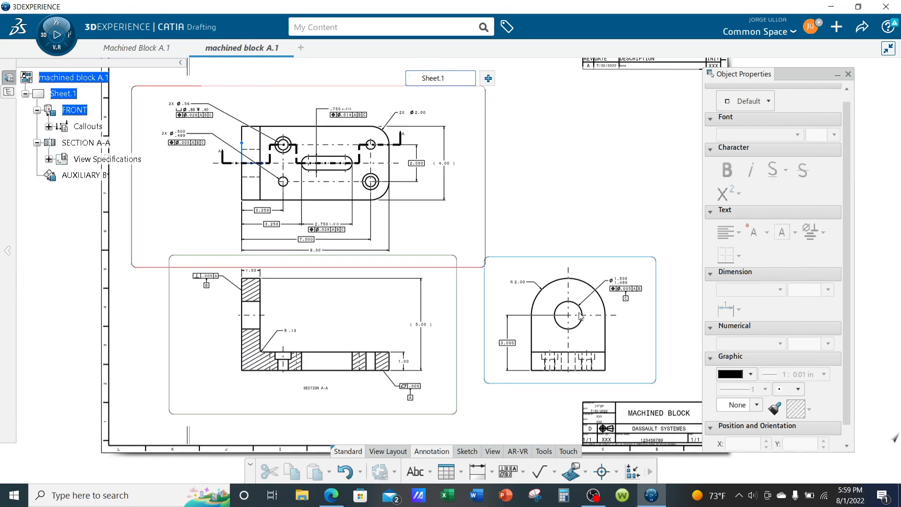
{"action": "middle_click_drag", "start_coordinate": [549, 204], "coordinate": [587, 262]}
{"action": "scroll", "coordinate": [587, 262], "scroll_direction": "up", "scroll_amount": 5}
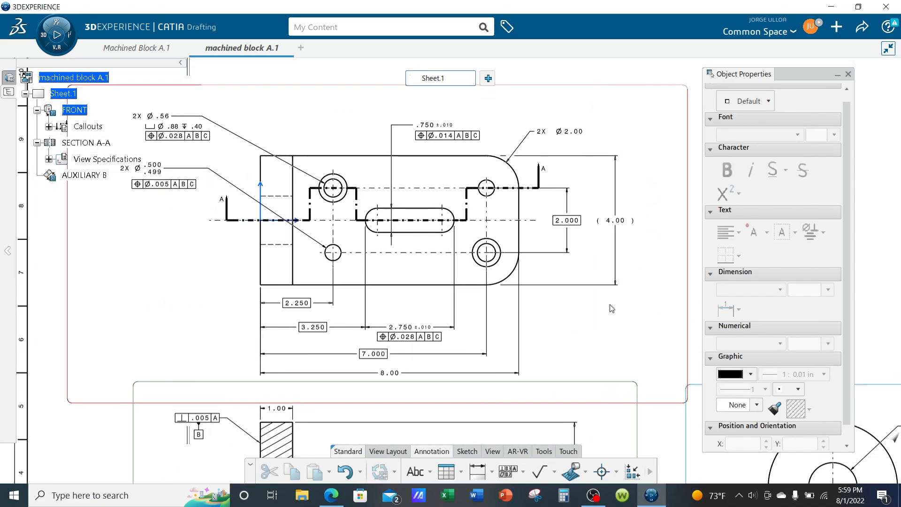
{"action": "scroll", "coordinate": [612, 308], "scroll_direction": "down", "scroll_amount": 3}
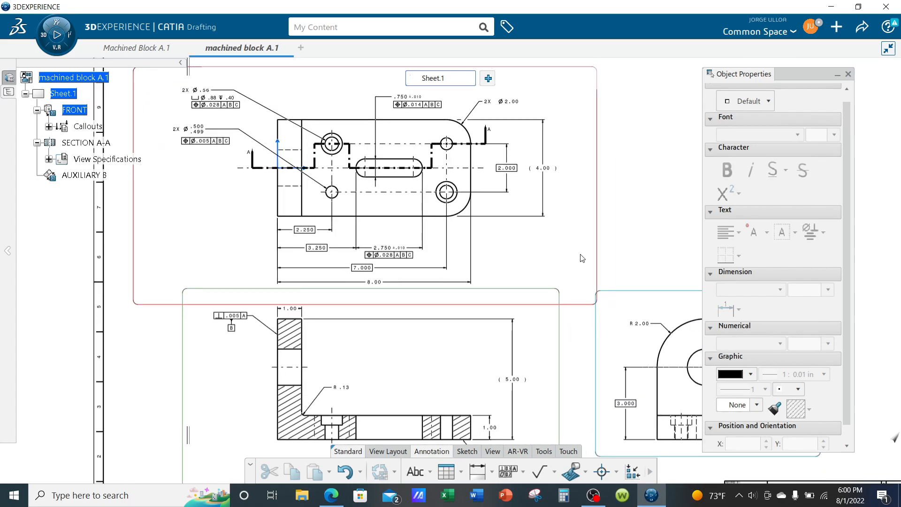
Step: Examine the auxiliary view and section A-A for complete dimensions, datum features and tolerances
{"action": "mouse_move", "coordinate": [582, 258]}
{"action": "middle_mouse_down"}
{"action": "mouse_move", "coordinate": [469, 230]}
{"action": "mouse_move", "coordinate": [476, 225]}
{"action": "middle_mouse_up"}
{"action": "scroll", "coordinate": [509, 203], "scroll_direction": "up", "scroll_amount": 5}
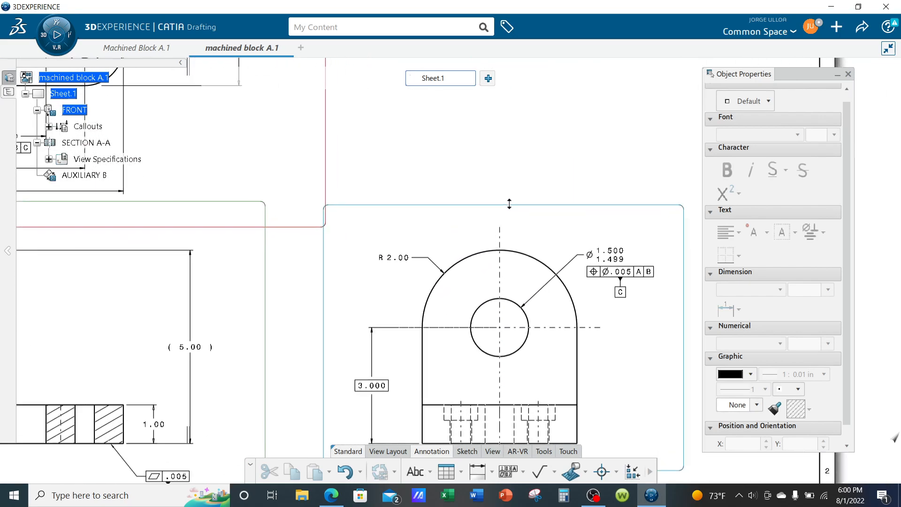
{"action": "scroll", "coordinate": [512, 194], "scroll_direction": "down", "scroll_amount": 3}
{"action": "scroll", "coordinate": [477, 258], "scroll_direction": "up", "scroll_amount": 6}
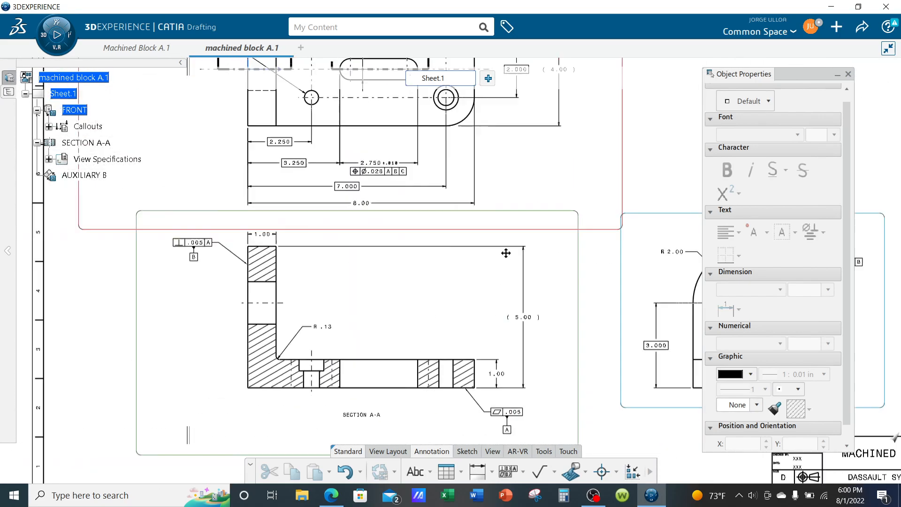
{"action": "middle_click_drag", "start_coordinate": [465, 274], "coordinate": [451, 225]}
{"action": "scroll", "coordinate": [469, 202], "scroll_direction": "up", "scroll_amount": 4}
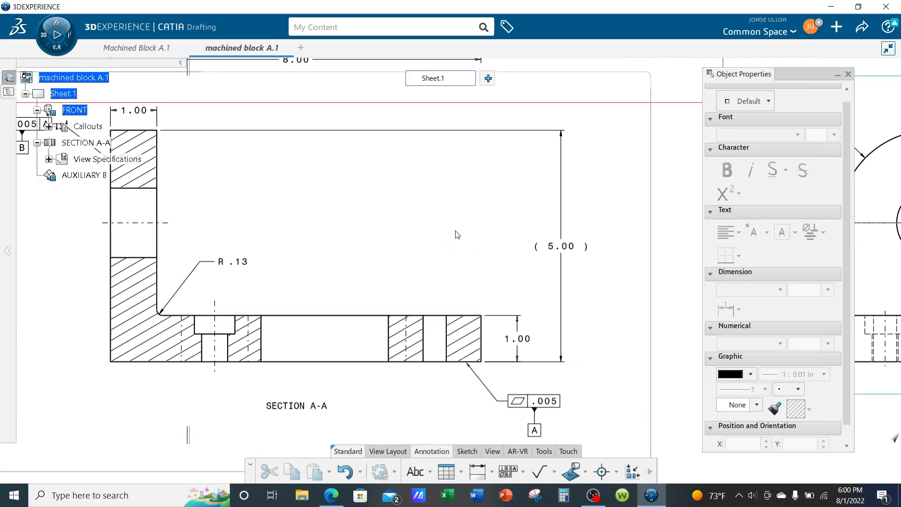
{"action": "scroll", "coordinate": [431, 217], "scroll_direction": "down", "scroll_amount": 3}
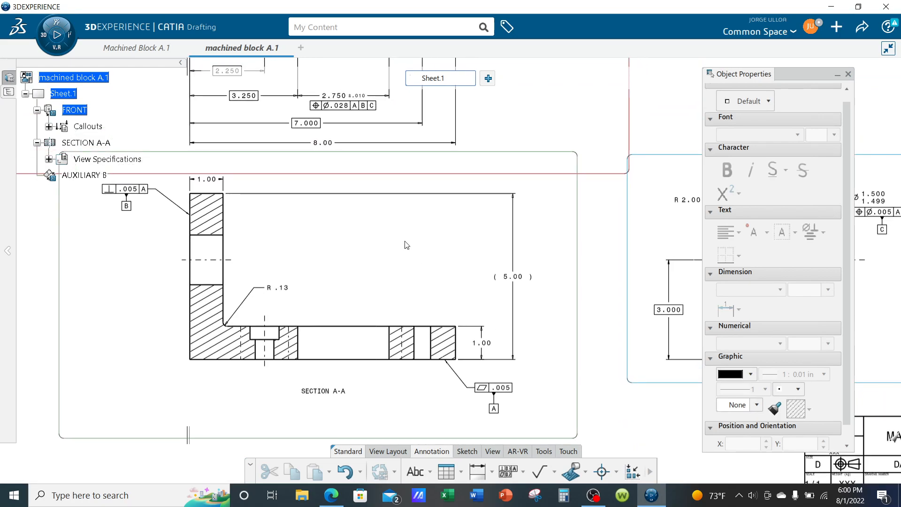
{"action": "scroll", "coordinate": [409, 248], "scroll_direction": "down", "scroll_amount": 2}
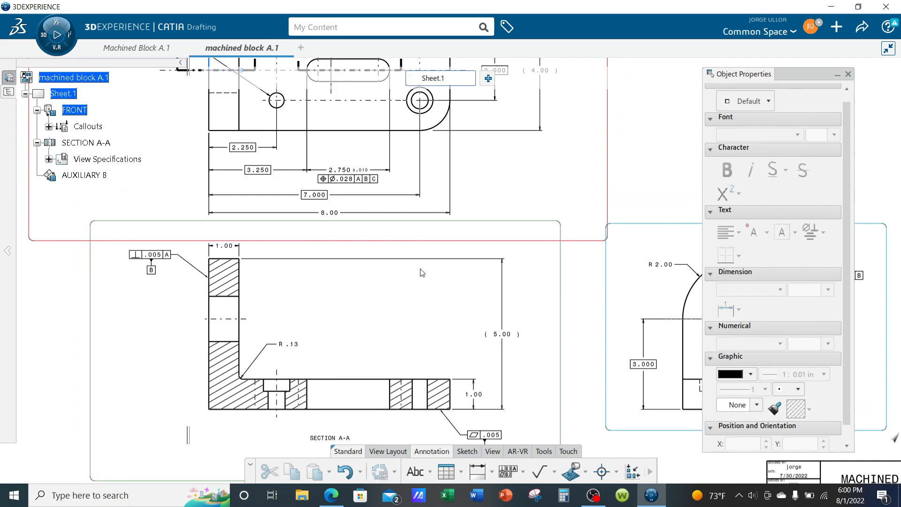
{"action": "mouse_move", "coordinate": [425, 271]}
{"action": "middle_mouse_down"}
{"action": "mouse_move", "coordinate": [329, 267]}
{"action": "mouse_move", "coordinate": [483, 277]}
{"action": "mouse_move", "coordinate": [440, 262]}
{"action": "mouse_move", "coordinate": [435, 322]}
{"action": "mouse_move", "coordinate": [449, 317]}
{"action": "middle_mouse_up"}
{"action": "mouse_move", "coordinate": [478, 271]}
{"action": "middle_mouse_down"}
{"action": "mouse_move", "coordinate": [477, 316]}
{"action": "mouse_move", "coordinate": [493, 277]}
{"action": "mouse_move", "coordinate": [493, 294]}
{"action": "mouse_move", "coordinate": [518, 266]}
{"action": "middle_mouse_up"}
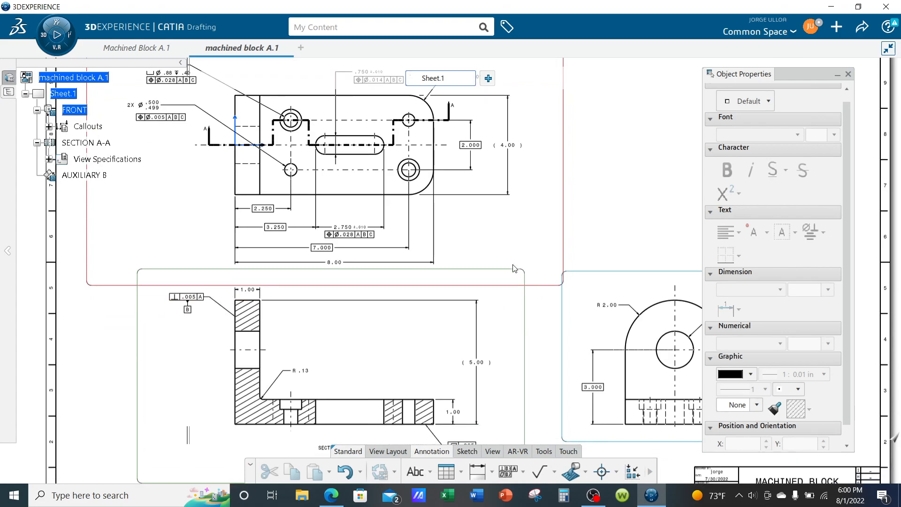
Step: Shift the R 2.00 radius dimension in the auxiliary view slightly closer to the rounded edge
{"action": "mouse_move", "coordinate": [601, 298]}
{"action": "middle_mouse_down"}
{"action": "mouse_move", "coordinate": [397, 251]}
{"action": "mouse_move", "coordinate": [415, 222]}
{"action": "mouse_move", "coordinate": [450, 244]}
{"action": "mouse_move", "coordinate": [453, 207]}
{"action": "middle_mouse_up"}
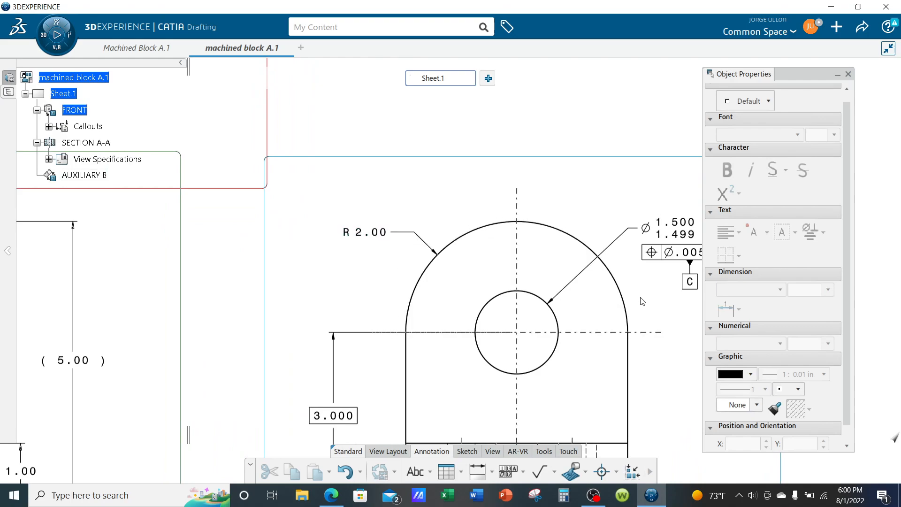
{"action": "middle_click_drag", "start_coordinate": [452, 178], "coordinate": [462, 166]}
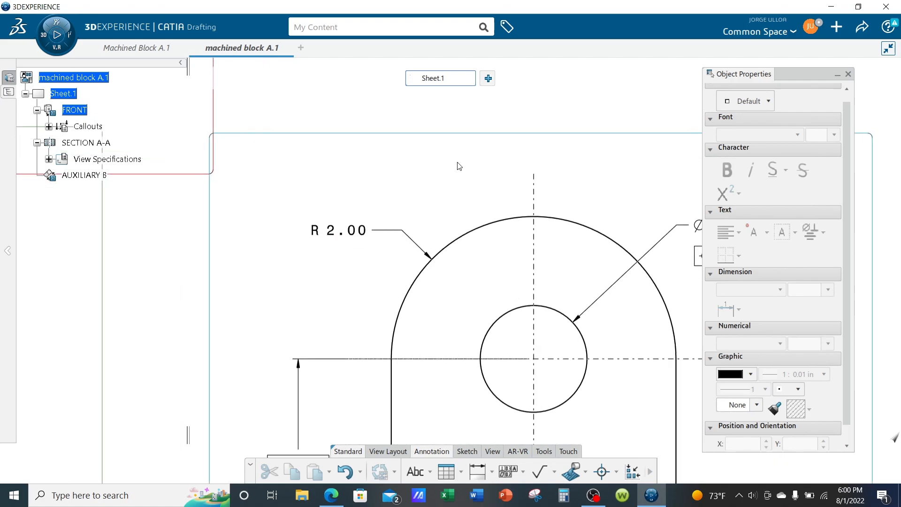
{"action": "left_click", "coordinate": [349, 220]}
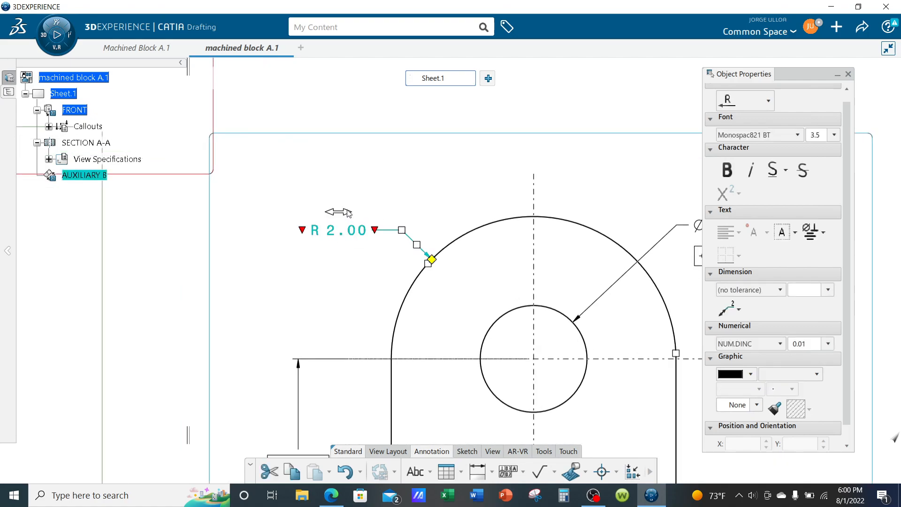
{"action": "left_click", "coordinate": [421, 187]}
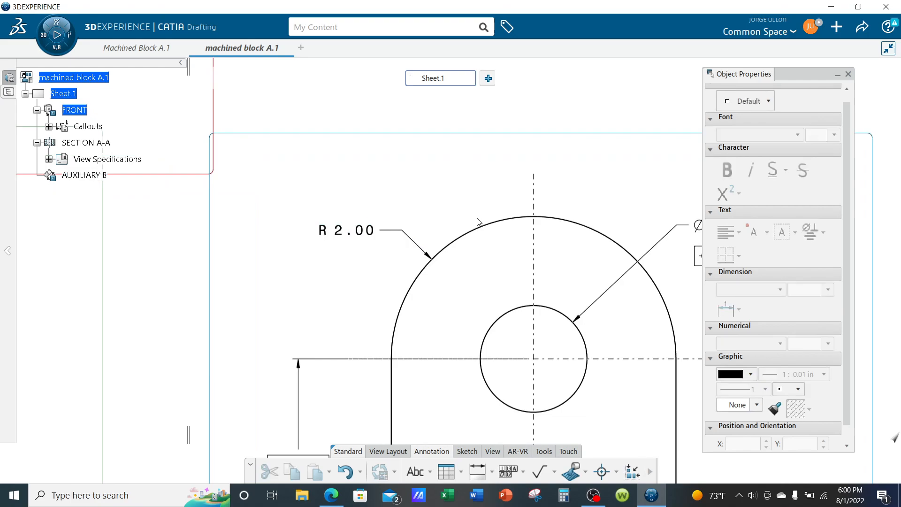
Step: Attach a geometrical tolerance to the auxiliary view's rounded upper edge and place its frame above the R 2.00 dimension
{"action": "left_click", "coordinate": [493, 473]}
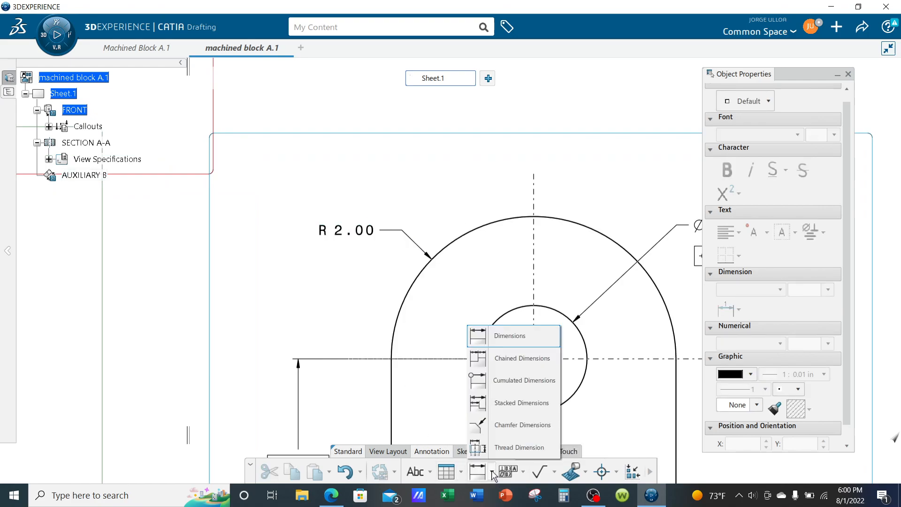
{"action": "left_click", "coordinate": [521, 472]}
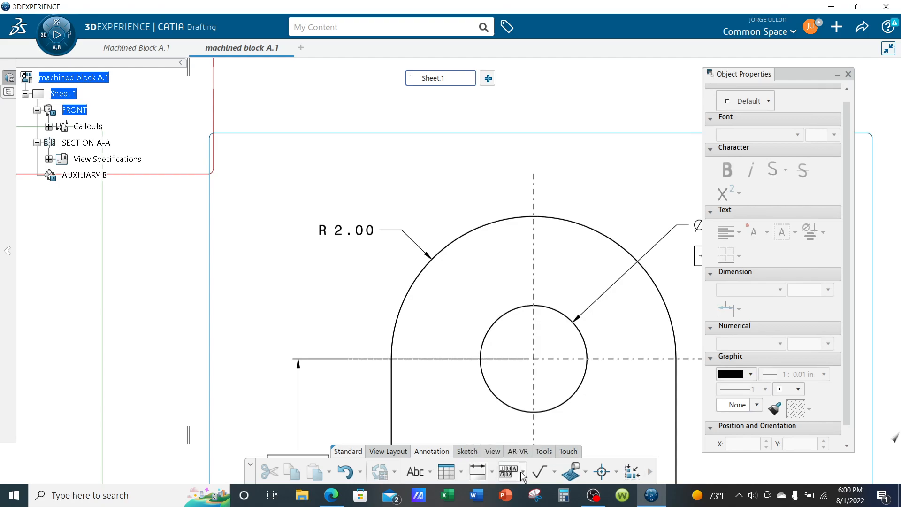
{"action": "left_click", "coordinate": [524, 474]}
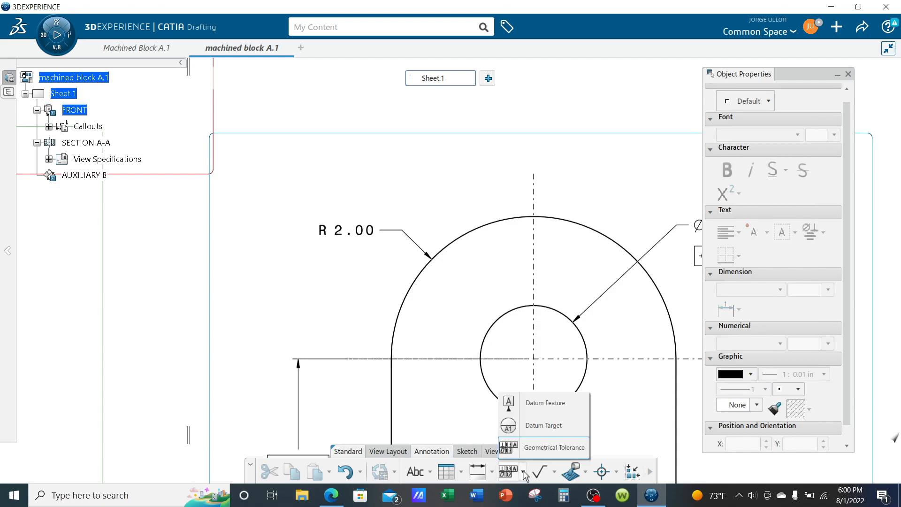
{"action": "left_click", "coordinate": [529, 448]}
{"action": "left_click", "coordinate": [470, 196]}
{"action": "left_click", "coordinate": [368, 131]}
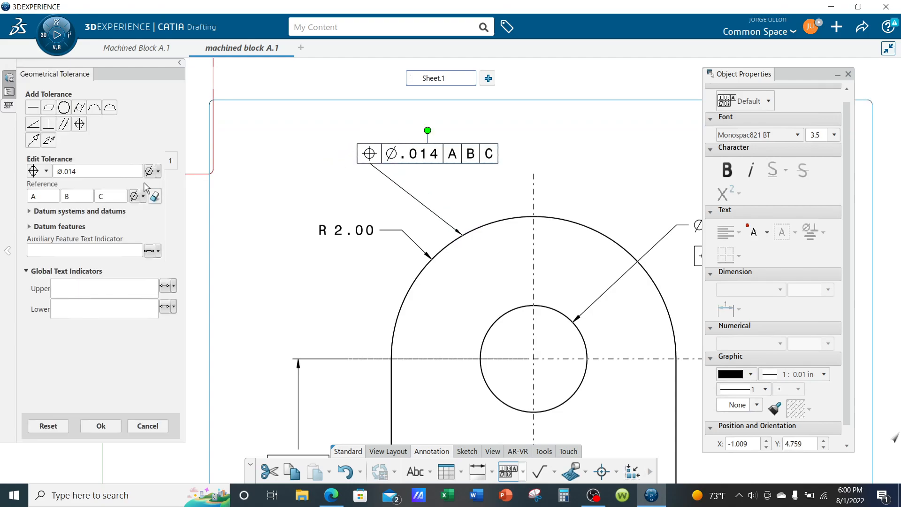
Step: Make the new tolerance a surface profile of .010, without the diameter symbol, referenced to datums A, B and C
{"action": "left_click", "coordinate": [46, 171]}
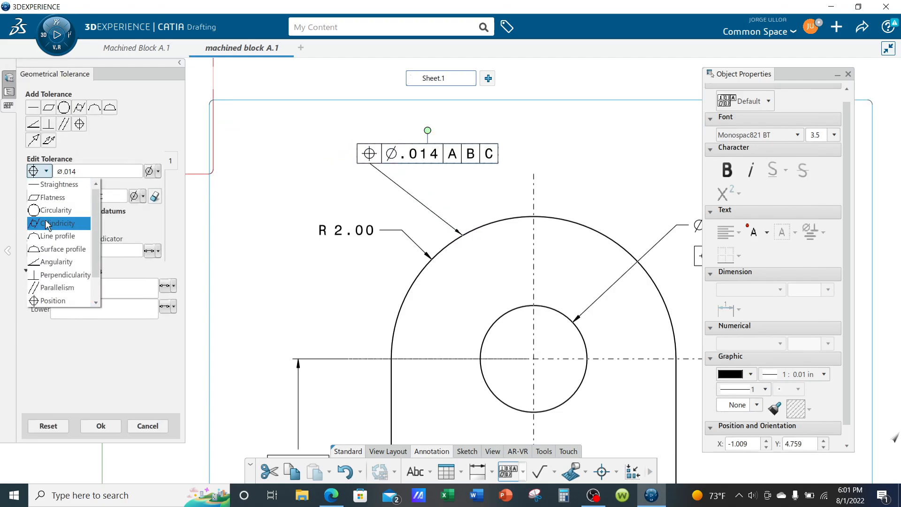
{"action": "left_click", "coordinate": [46, 246]}
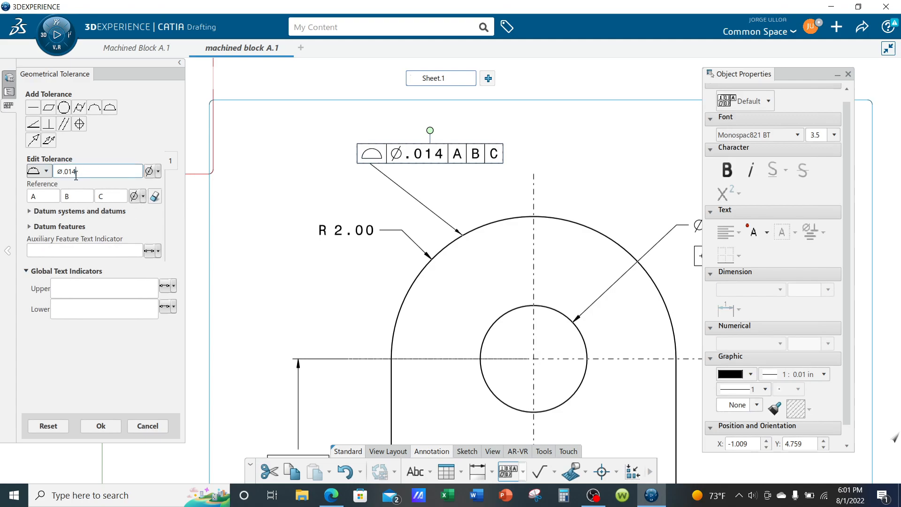
{"action": "left_click_drag", "start_coordinate": [65, 170], "coordinate": [49, 172]}
{"action": "type", "text": ".010"}
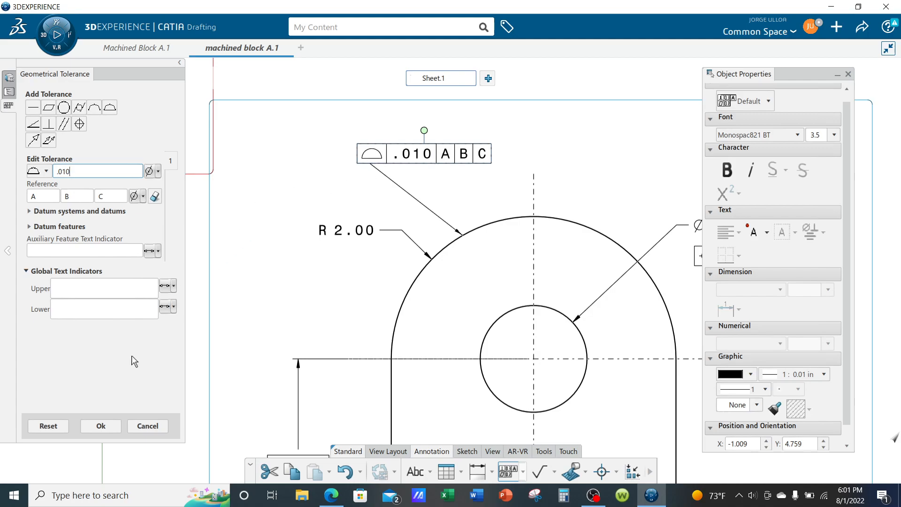
{"action": "left_click", "coordinate": [85, 425]}
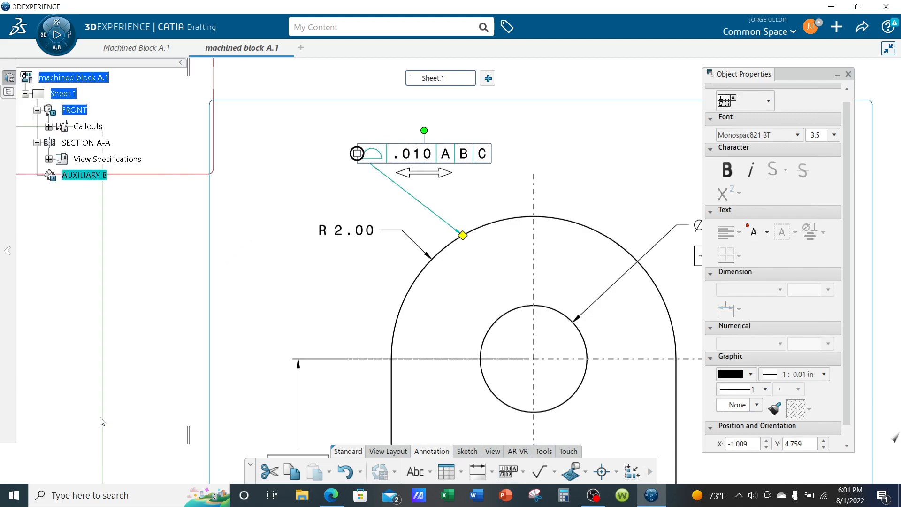
Step: Move the .010 surface profile frame above the R 2.00 dimension, with its leader running from the frame's right end to the arc
{"action": "left_click", "coordinate": [432, 169]}
{"action": "left_click", "coordinate": [430, 156]}
{"action": "left_click_drag", "start_coordinate": [426, 172], "coordinate": [451, 171]}
{"action": "left_click", "coordinate": [569, 141]}
{"action": "mouse_move", "coordinate": [571, 156]}
{"action": "middle_mouse_down"}
{"action": "mouse_move", "coordinate": [525, 187]}
{"action": "mouse_move", "coordinate": [565, 187]}
{"action": "middle_mouse_up"}
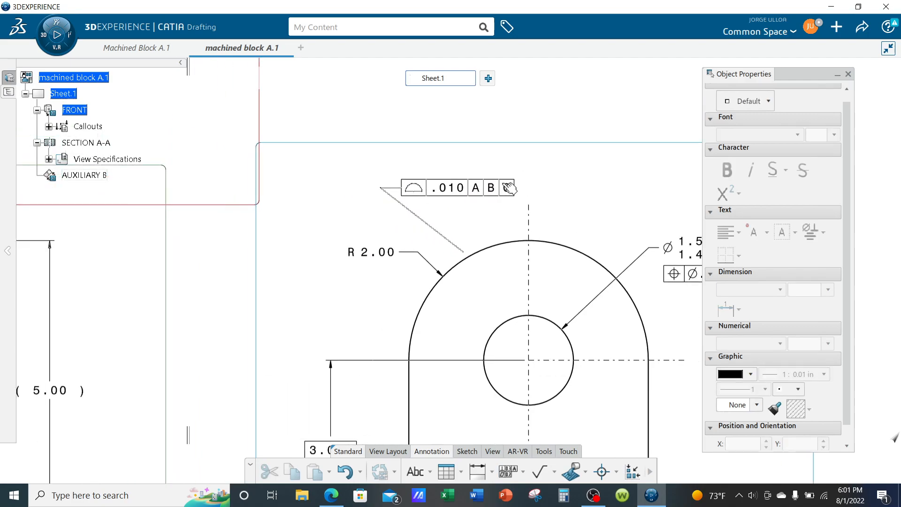
{"action": "left_click", "coordinate": [509, 188]}
{"action": "left_click_drag", "start_coordinate": [400, 190], "coordinate": [521, 189]}
{"action": "left_click_drag", "start_coordinate": [464, 190], "coordinate": [345, 221]}
{"action": "key", "text": "ctrl+z"}
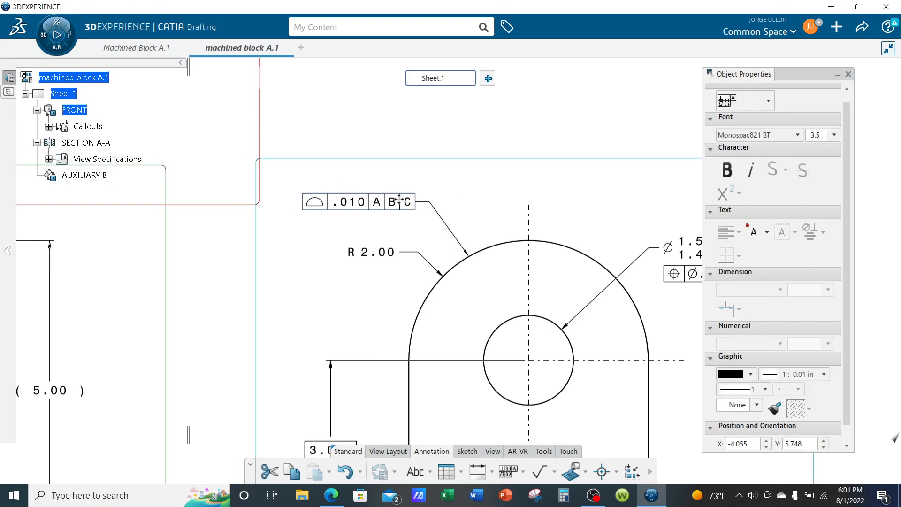
{"action": "left_click", "coordinate": [473, 193]}
{"action": "mouse_move", "coordinate": [479, 183]}
{"action": "middle_mouse_down", "text": "ctrl"}
{"action": "mouse_move", "coordinate": [491, 213]}
{"action": "mouse_move", "coordinate": [518, 178]}
{"action": "middle_mouse_up", "text": "ctrl"}
{"action": "mouse_move", "coordinate": [505, 262]}
{"action": "middle_mouse_down", "text": "ctrl"}
{"action": "mouse_move", "coordinate": [509, 207]}
{"action": "mouse_move", "coordinate": [521, 185]}
{"action": "middle_mouse_up", "text": "ctrl"}
{"action": "middle_click_drag", "start_coordinate": [521, 185], "coordinate": [507, 247]}
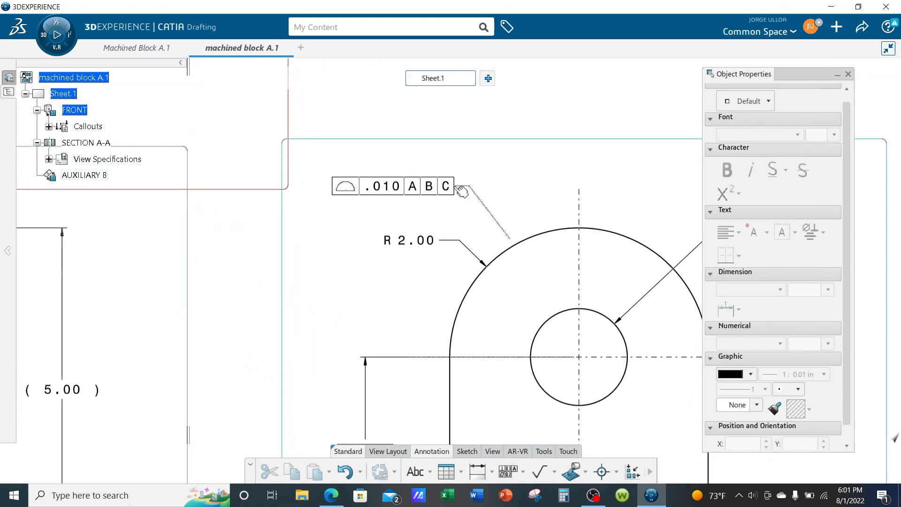
{"action": "mouse_move", "coordinate": [465, 197]}
{"action": "middle_mouse_down", "text": "ctrl"}
{"action": "mouse_move", "coordinate": [536, 271]}
{"action": "mouse_move", "coordinate": [575, 266]}
{"action": "mouse_move", "coordinate": [584, 224]}
{"action": "middle_mouse_up", "text": "ctrl"}
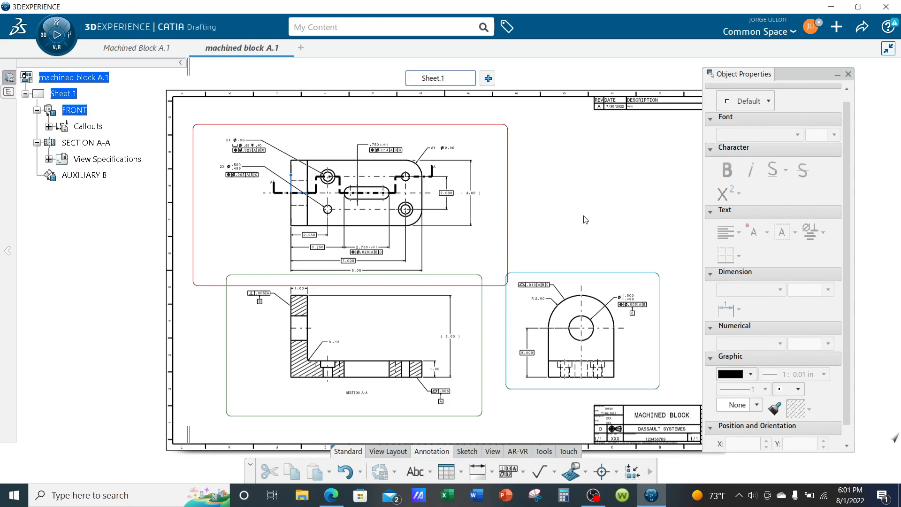
{"action": "left_click", "coordinate": [593, 495]}
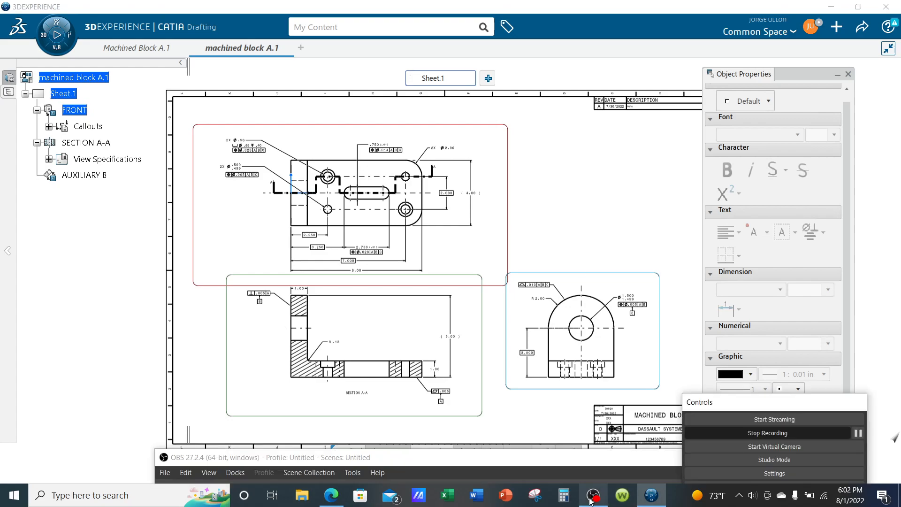